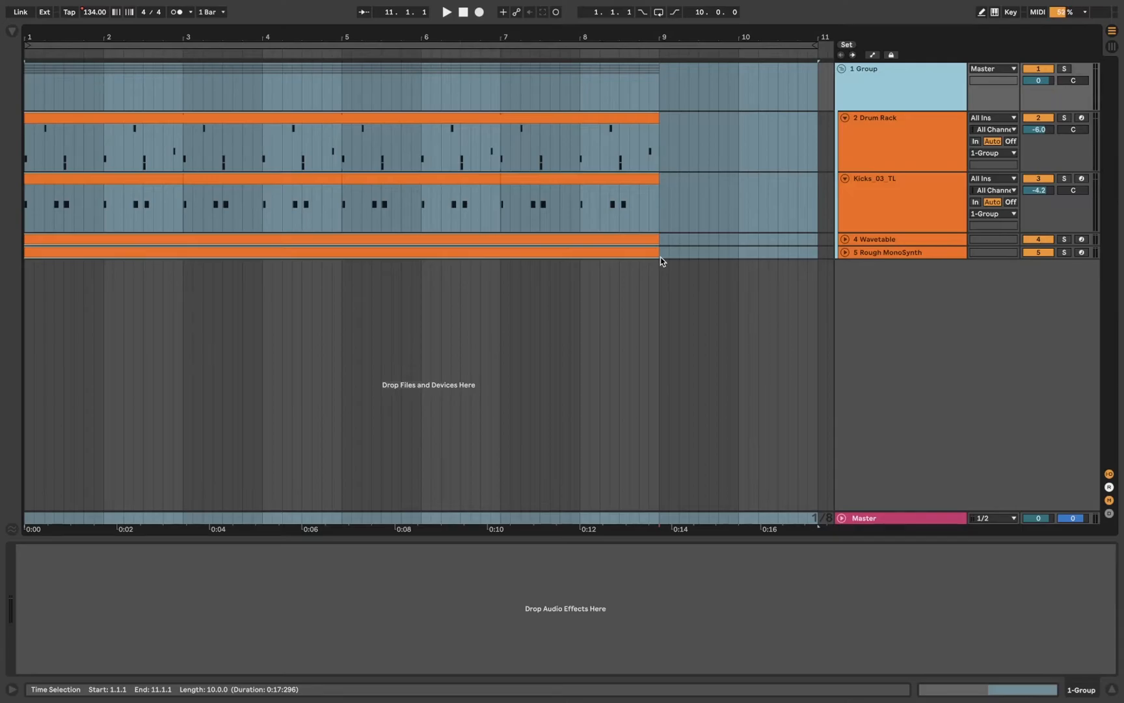
left_click(889, 180)
left_click(899, 155)
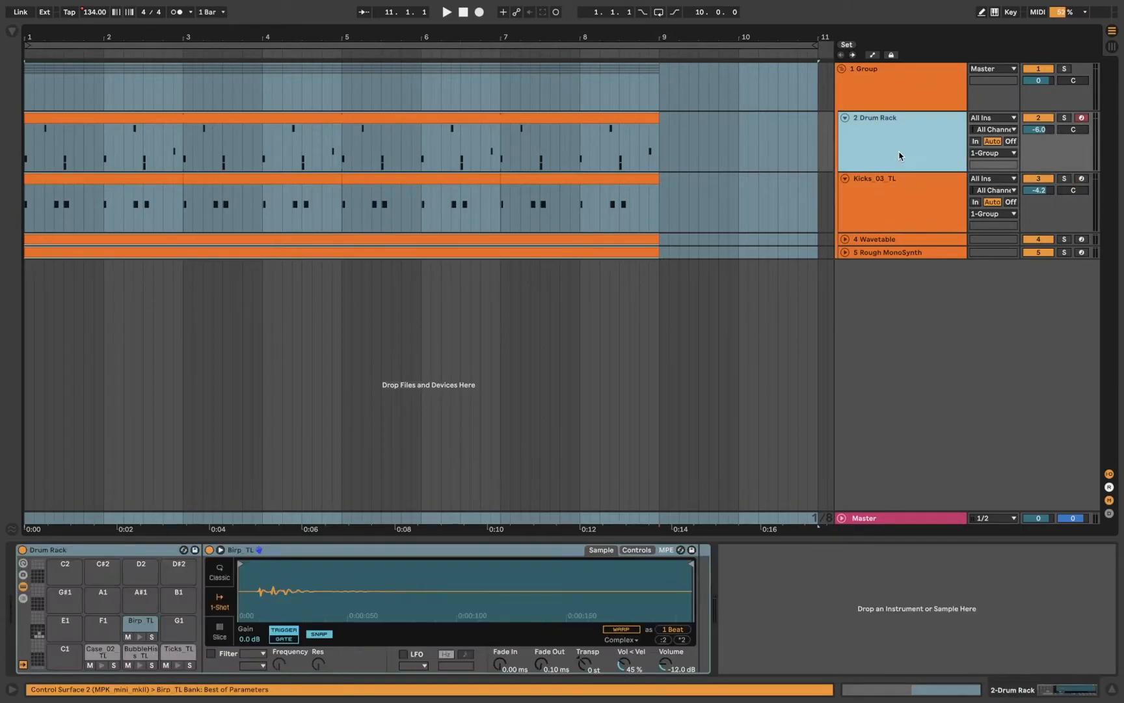
left_click(900, 98)
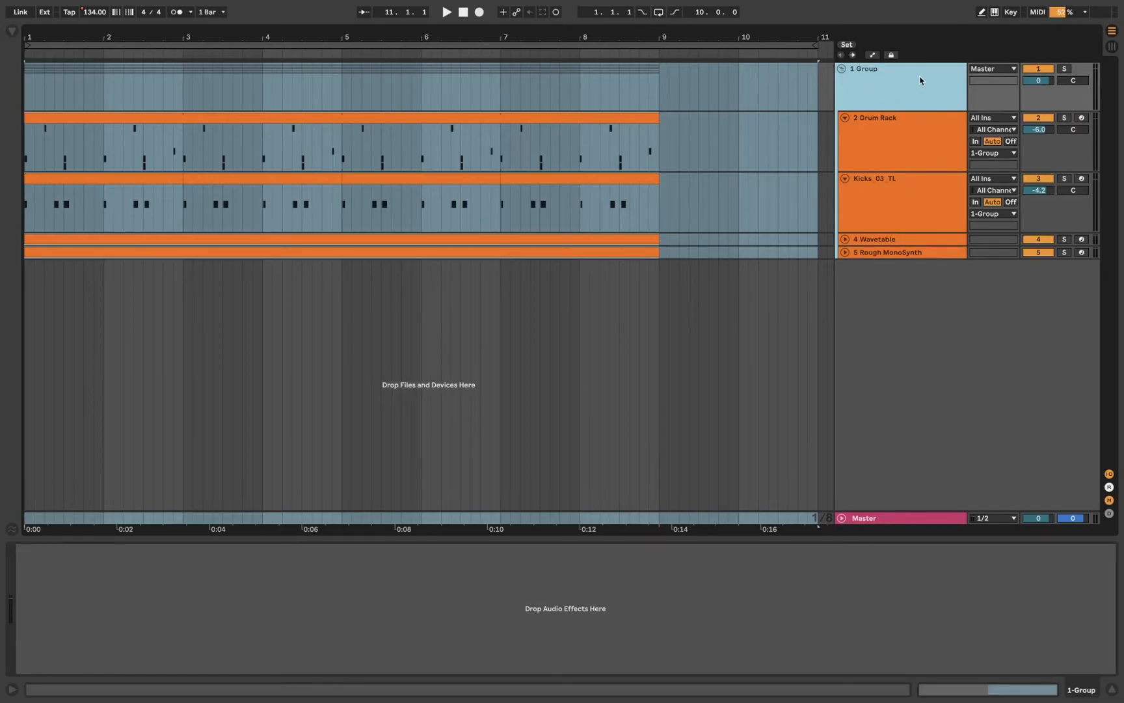
left_click(907, 138)
left_click(974, 601)
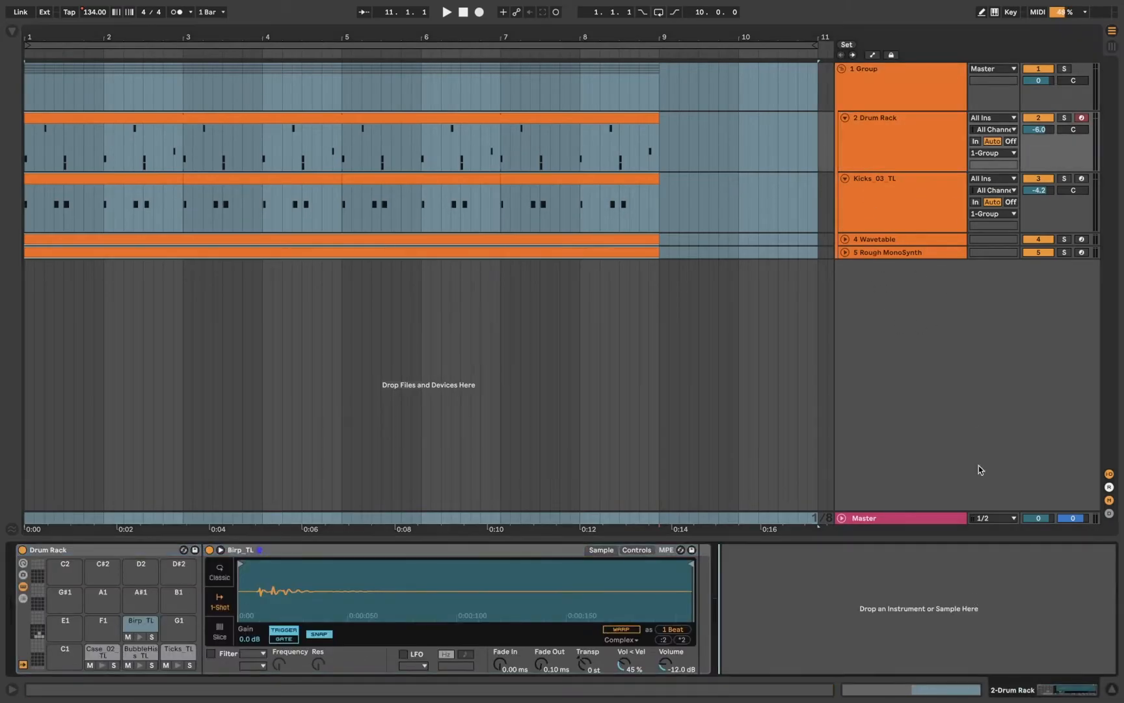
left_click(905, 206)
Step: Solo the Drum Rack and Kicks_03_TL tracks together and play the full drum pattern from bar 1
left_click(906, 149)
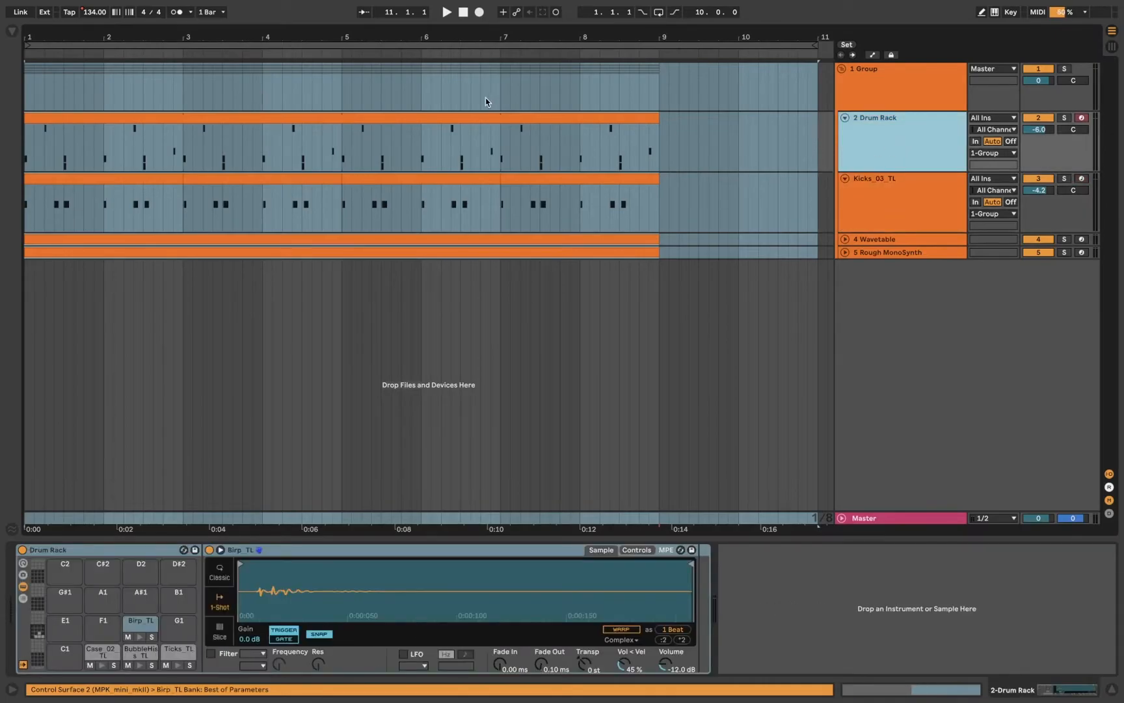
left_click(1064, 117)
left_click(1065, 179)
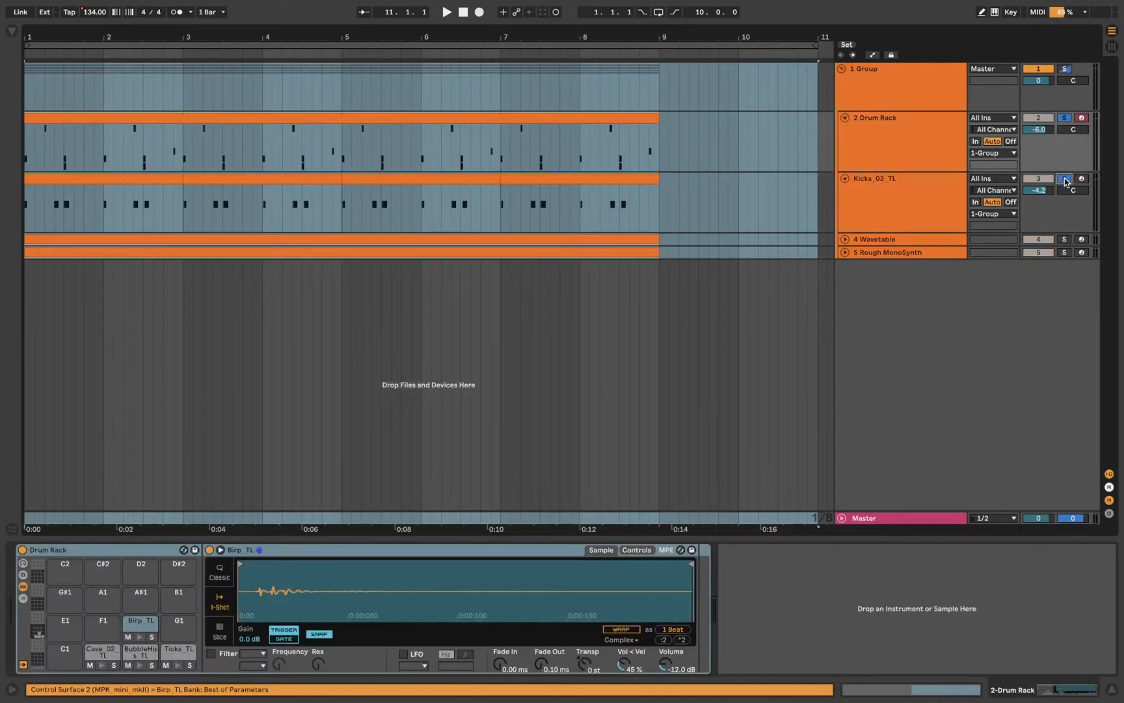
left_click(126, 112)
key("space")
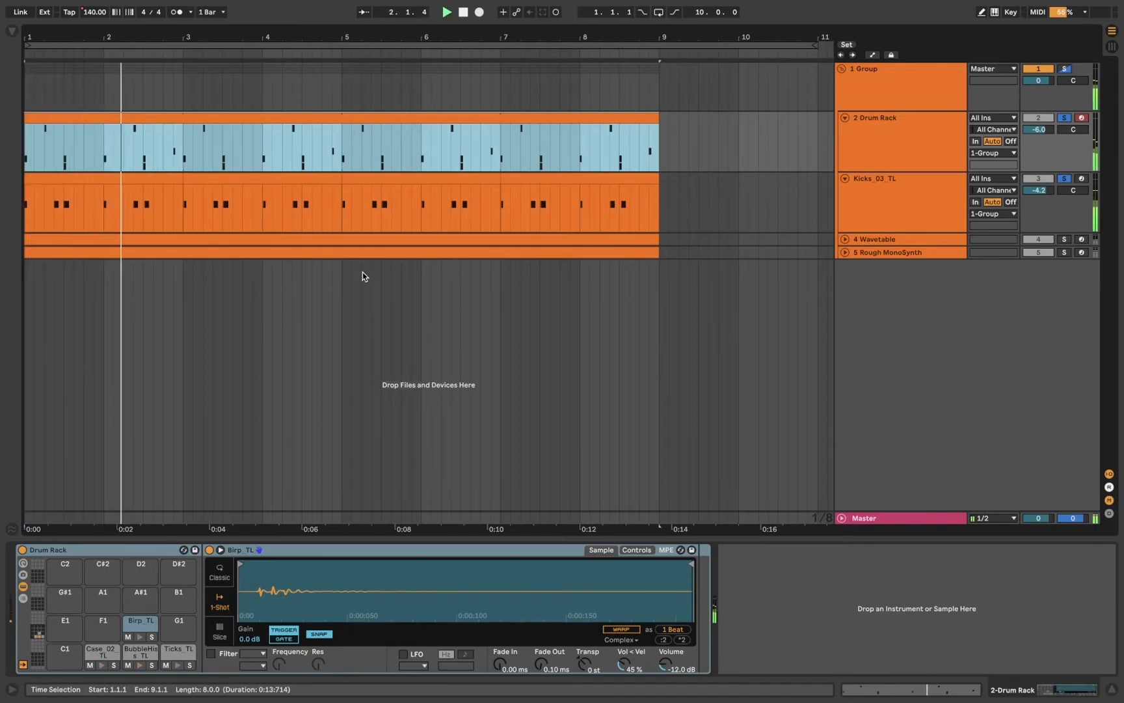
Step: Audition the BubbleHiss_TL, Ticks_TL, Birp_TL and Case_02_TL samples on their Drum Rack pads
left_click(138, 665)
left_click(137, 654)
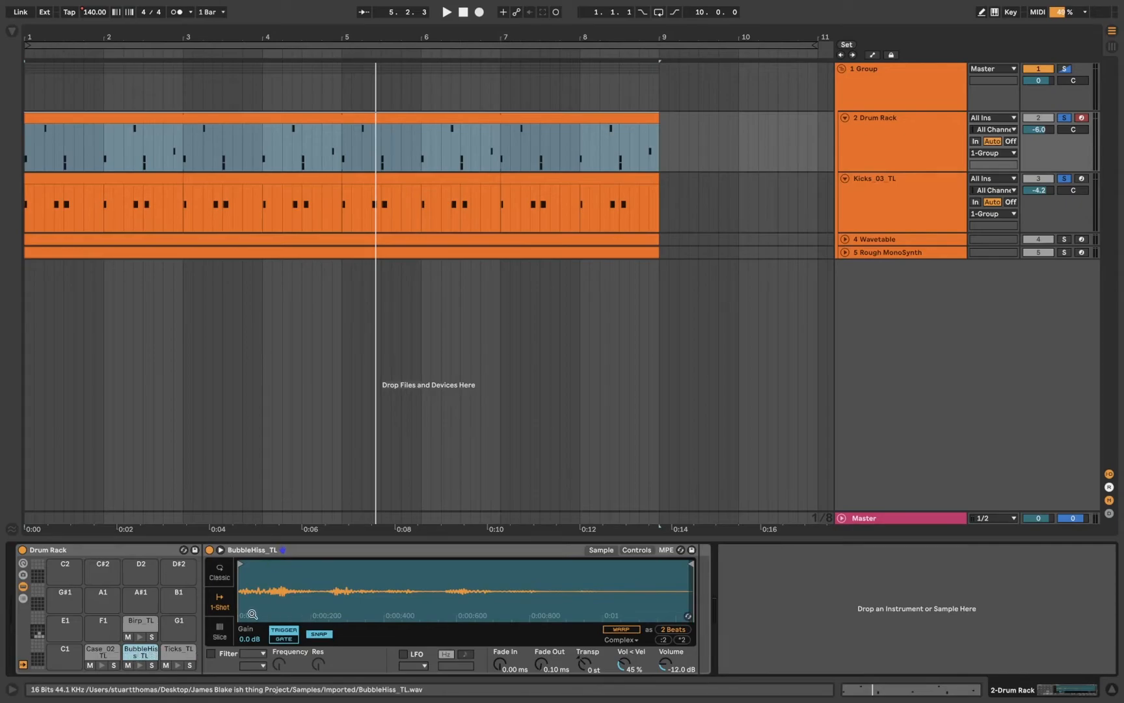
left_click(139, 665)
left_click(177, 665)
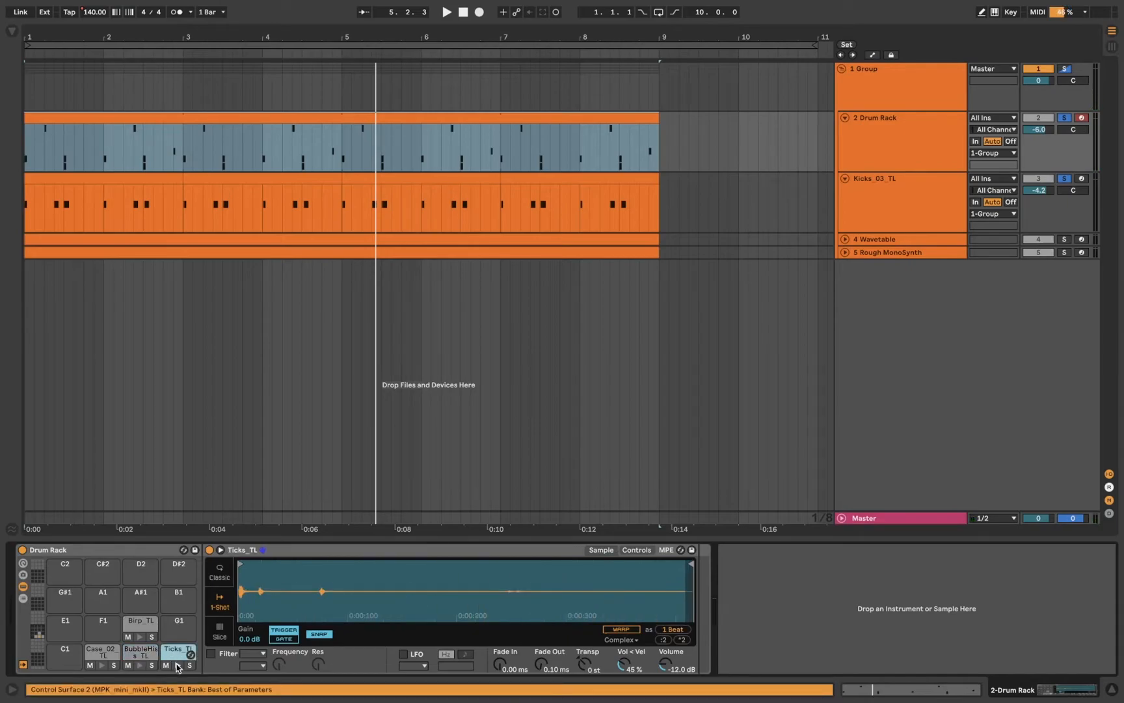
left_click(176, 666)
left_click(139, 637)
left_click(101, 666)
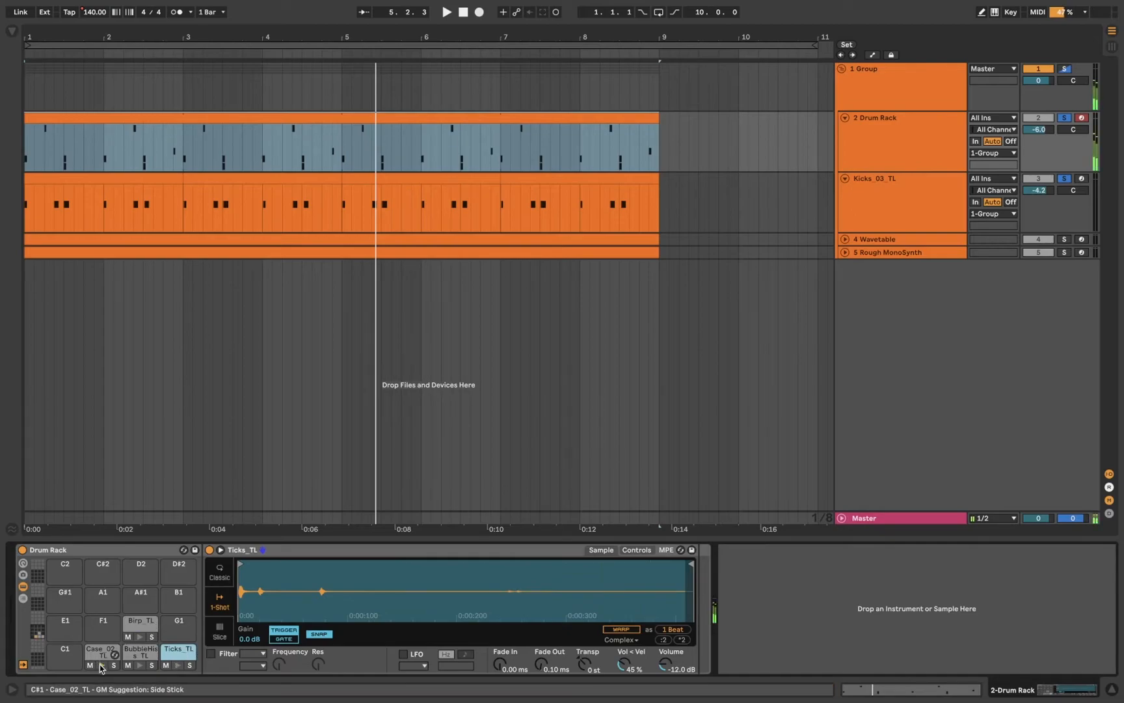
left_click(140, 622)
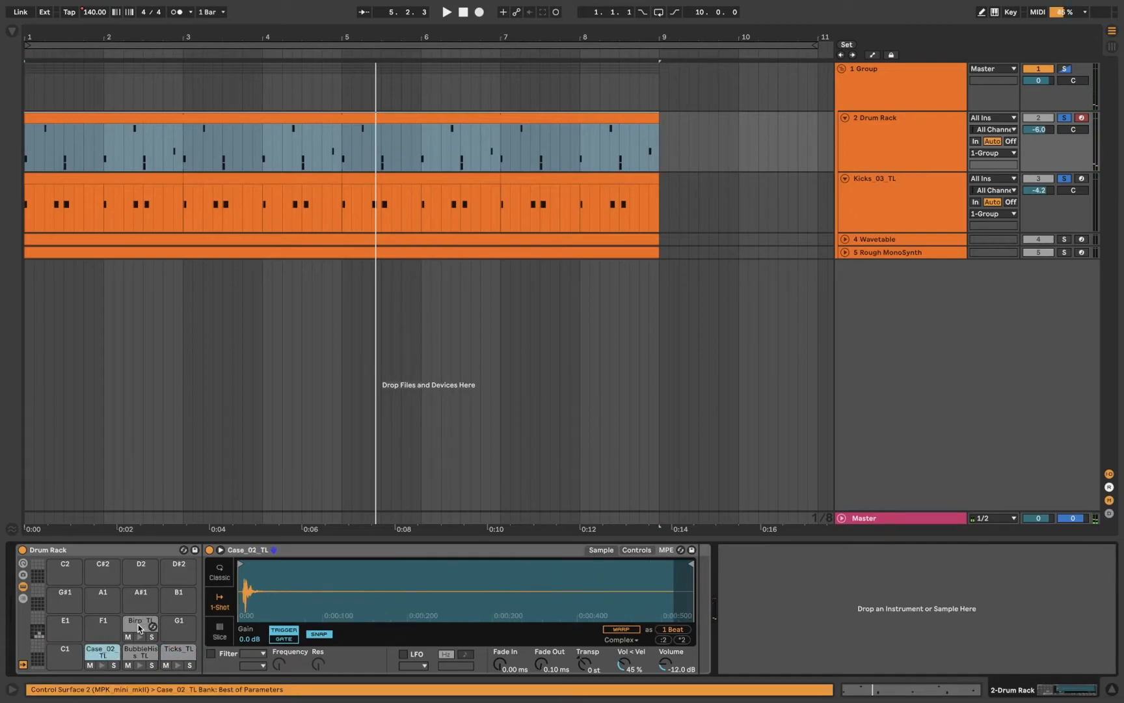
Step: Solo only the Kicks_03_TL track and play its kick pattern from bar 1
left_click(882, 140)
left_click(909, 189)
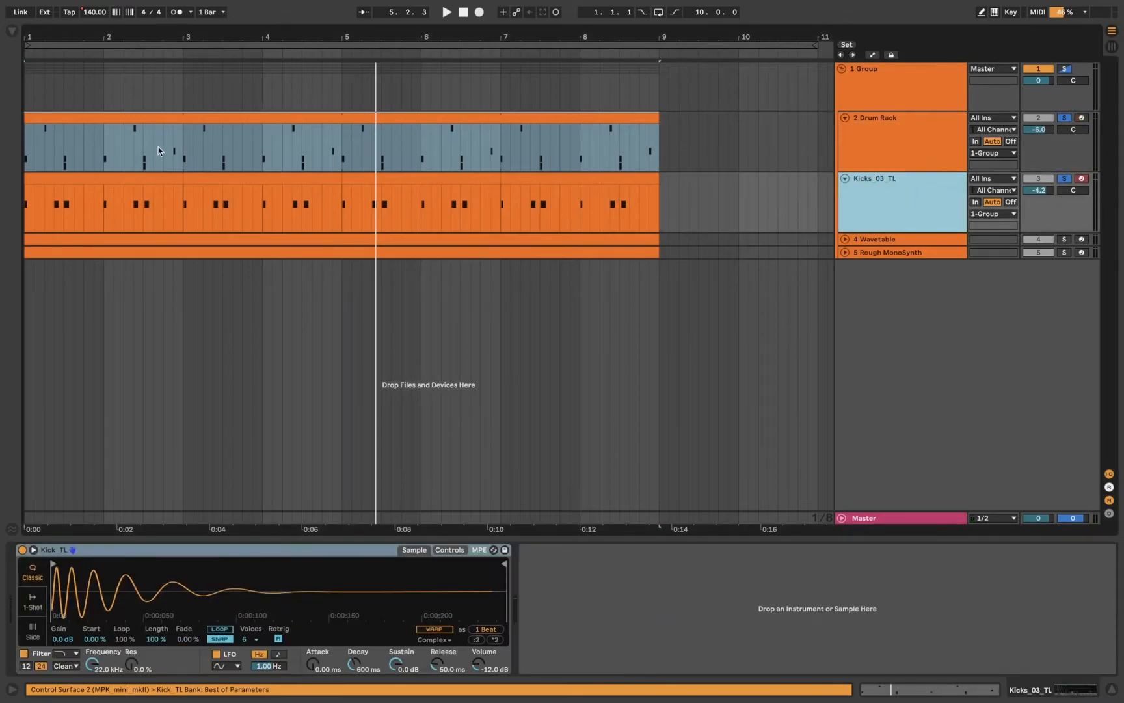
left_click(133, 177)
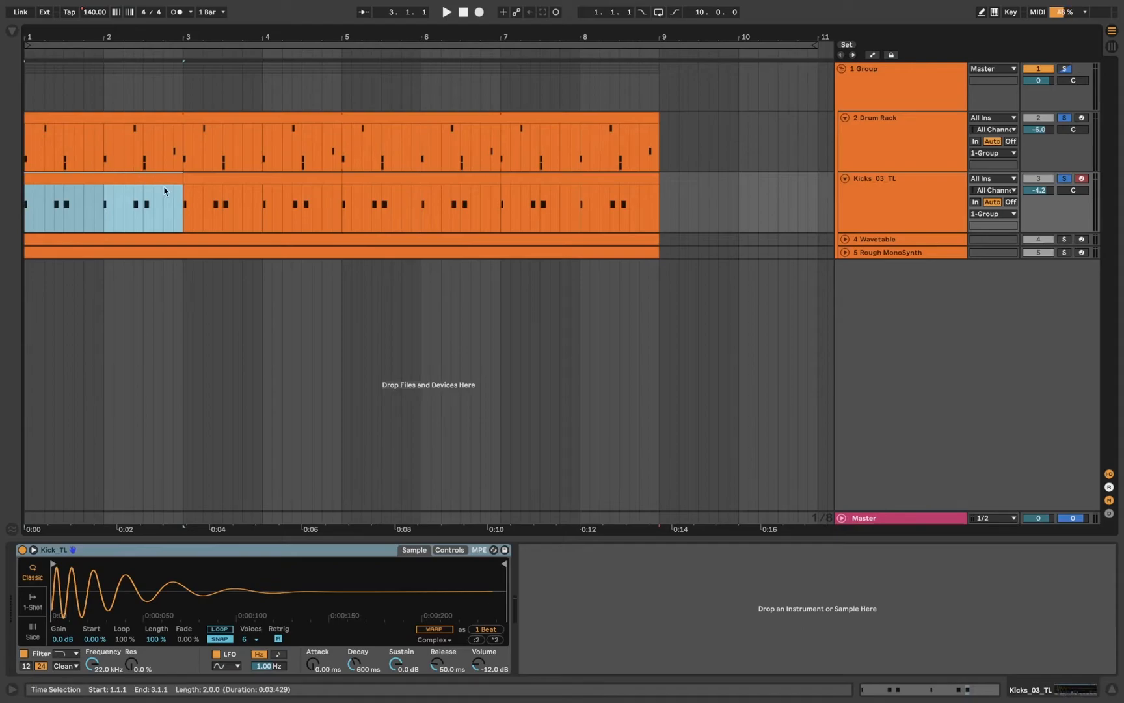
left_click(849, 194)
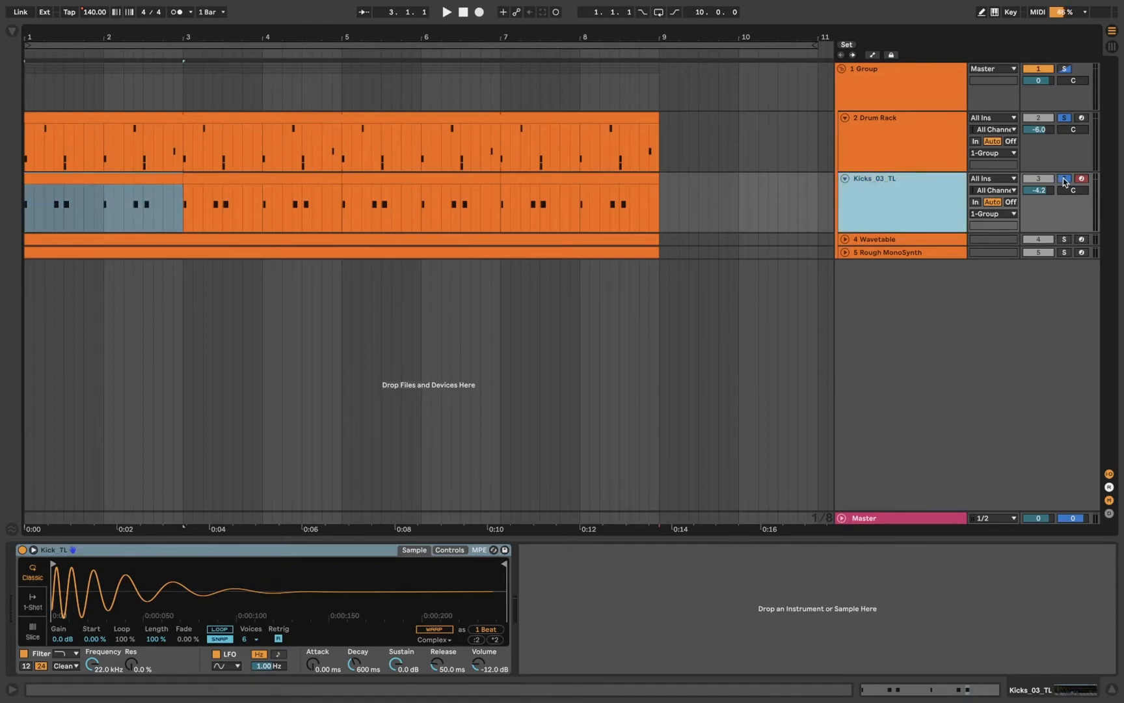
left_click(125, 173)
key("space")
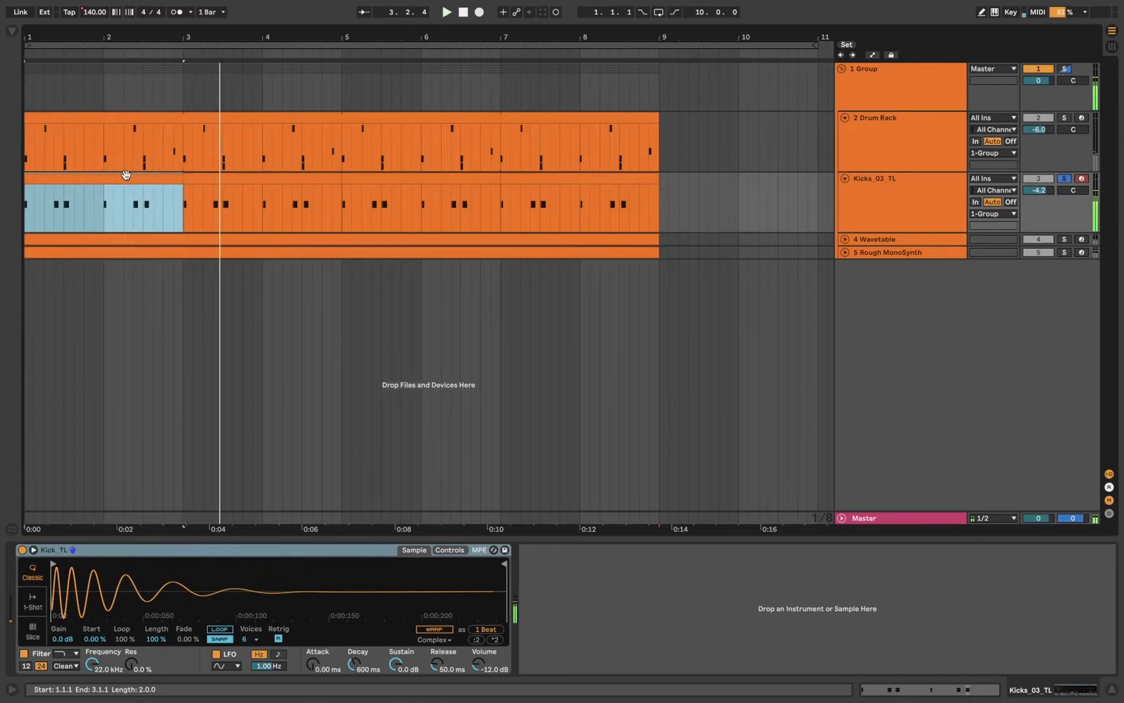
Step: Solo only the Wavetable track, unfold it and play its melody clip from bar 1
left_click(879, 201)
left_click(910, 139)
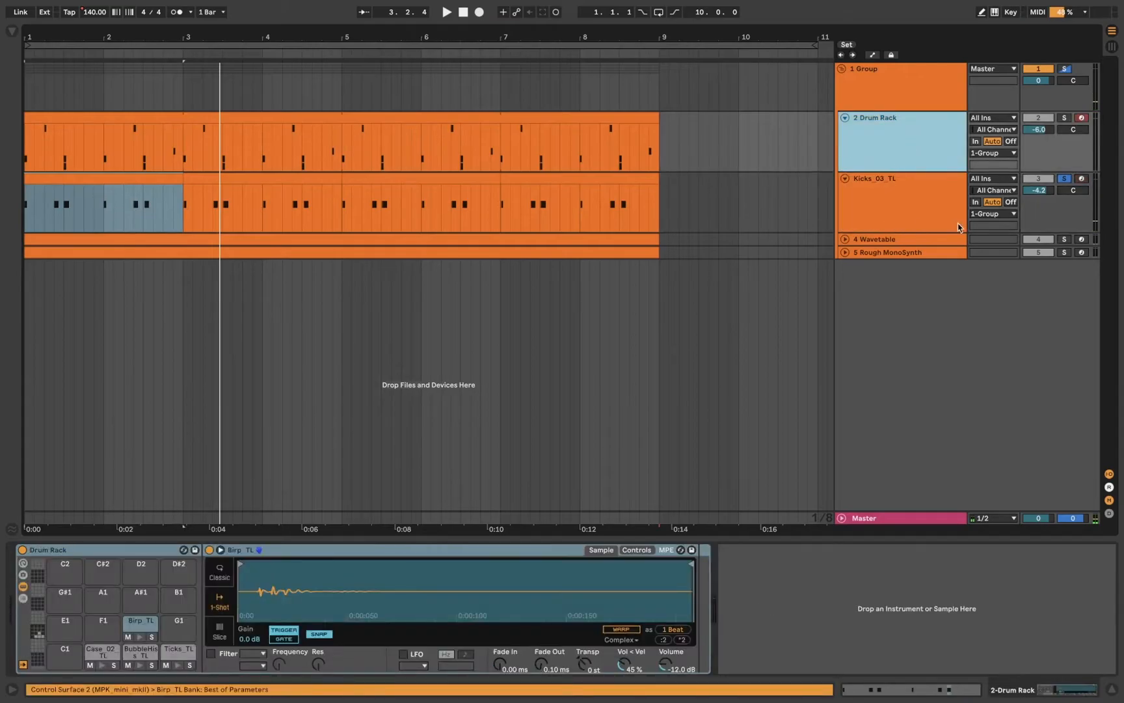
left_click(1059, 240)
left_click(845, 240)
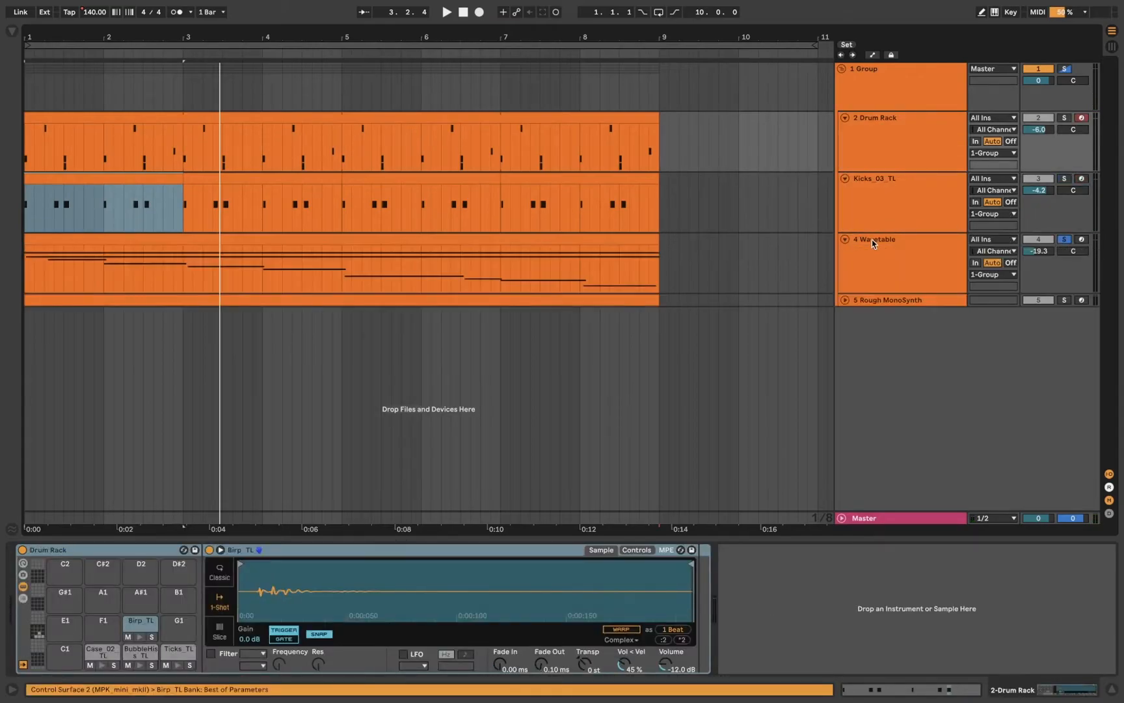
left_click(872, 241)
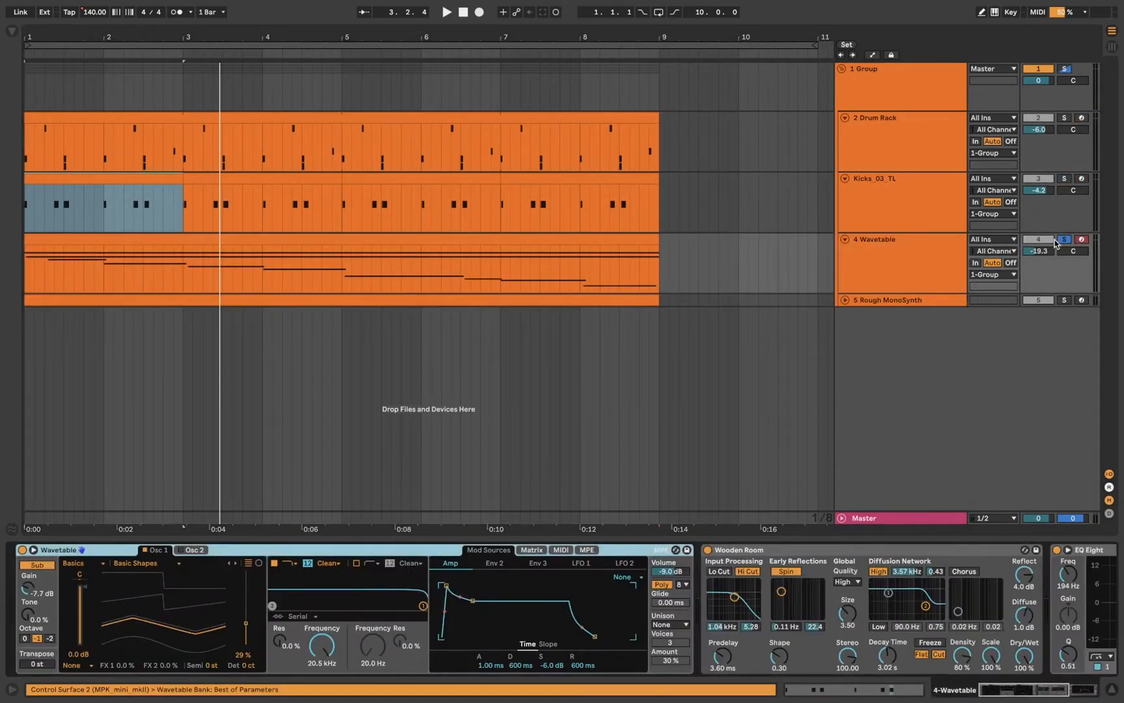
left_click(223, 238)
key("space")
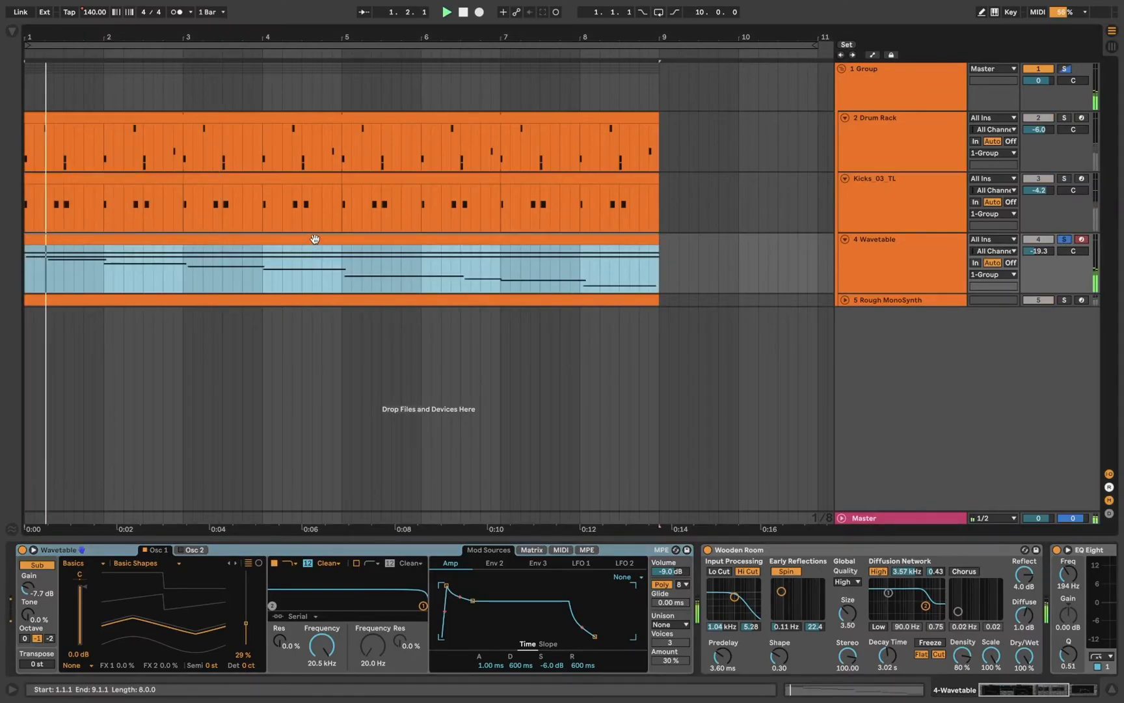
Step: Examine the notes of the Wavetable clip and the track's device chain through Wooden Room and EQ Eight
double_click(315, 239)
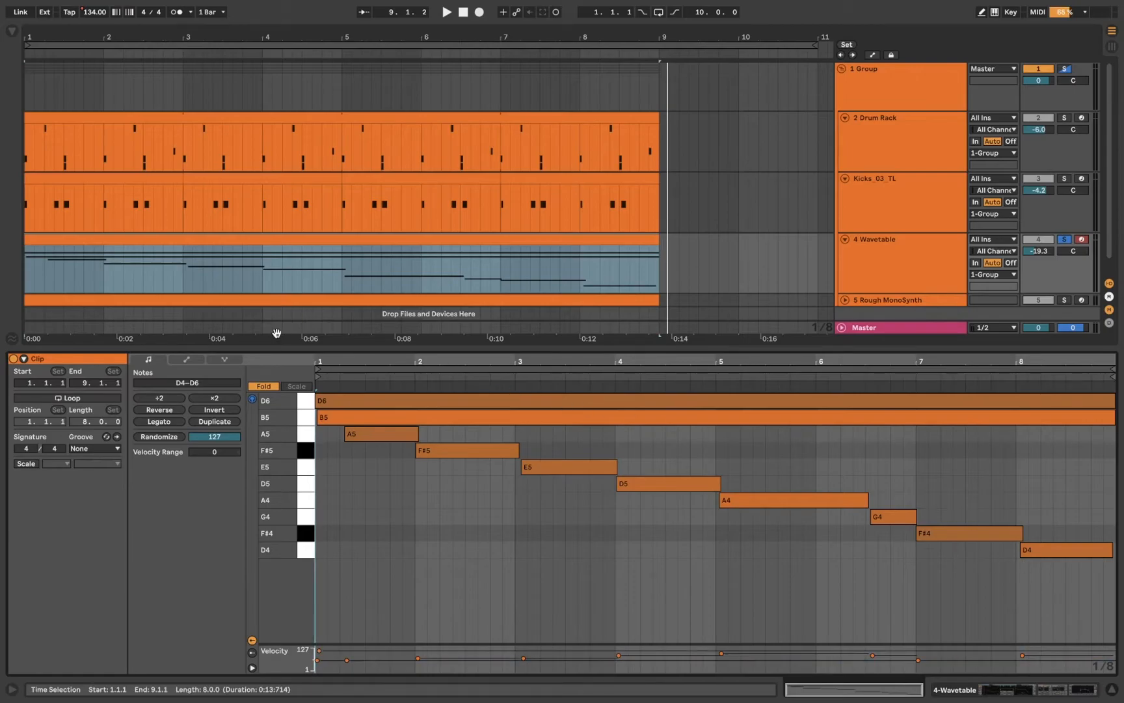
left_click(388, 278)
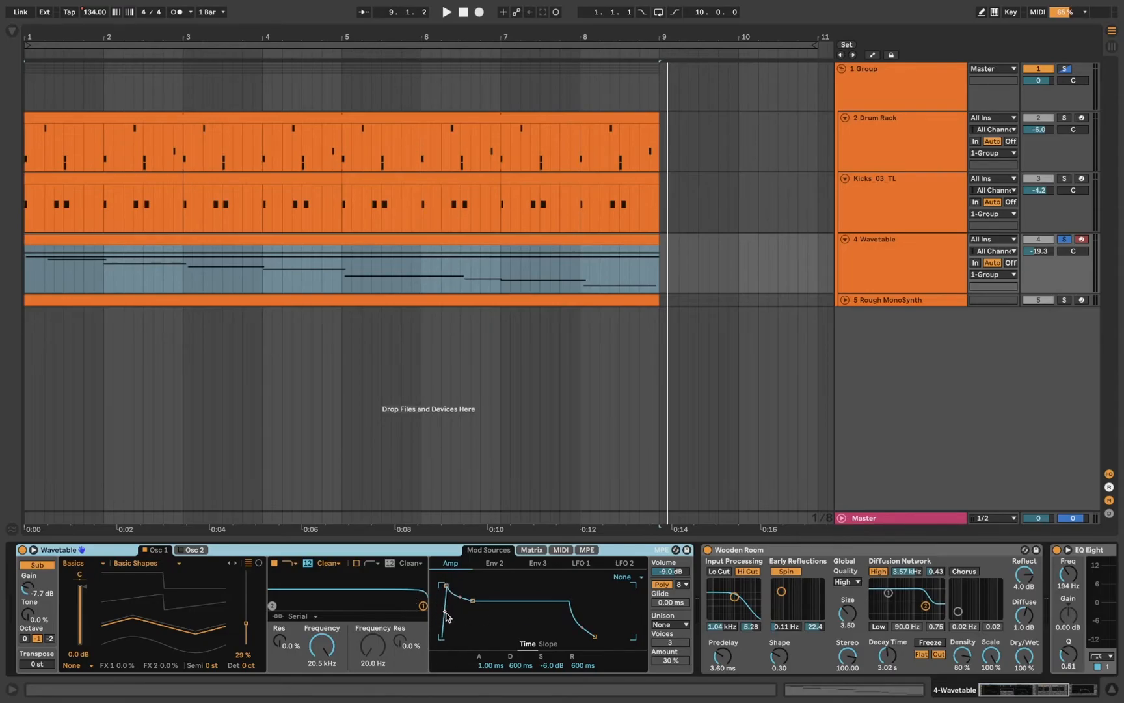
scroll(532, 618, "right", 1)
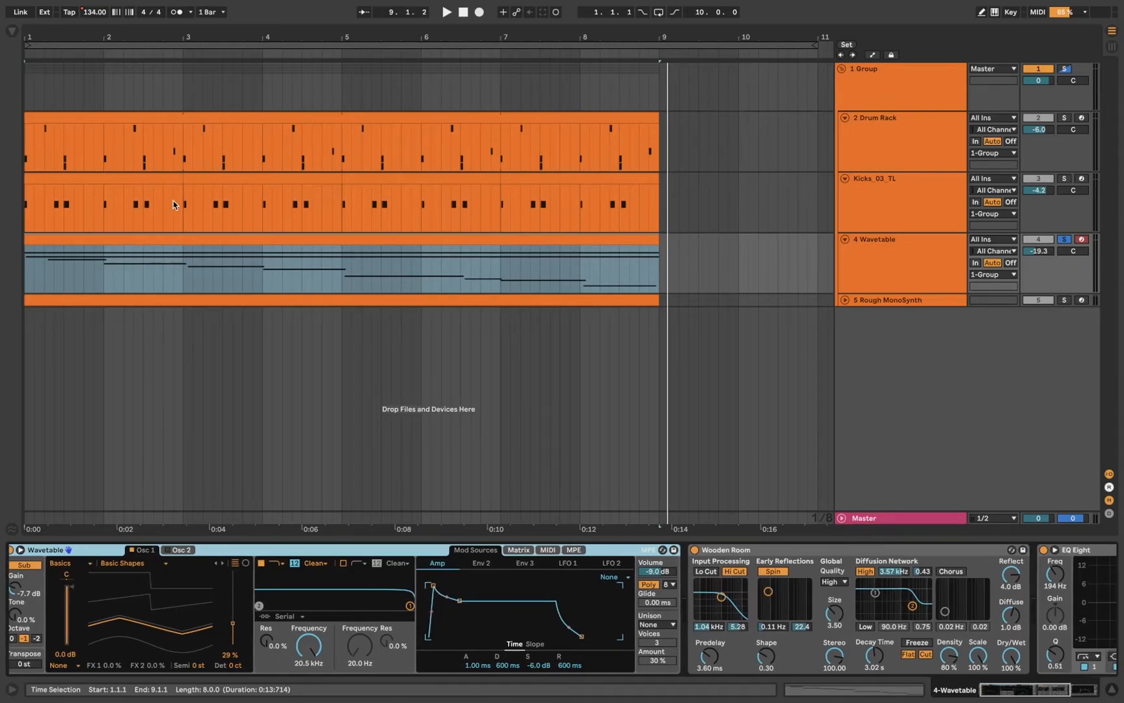
scroll(579, 585, "right", 5)
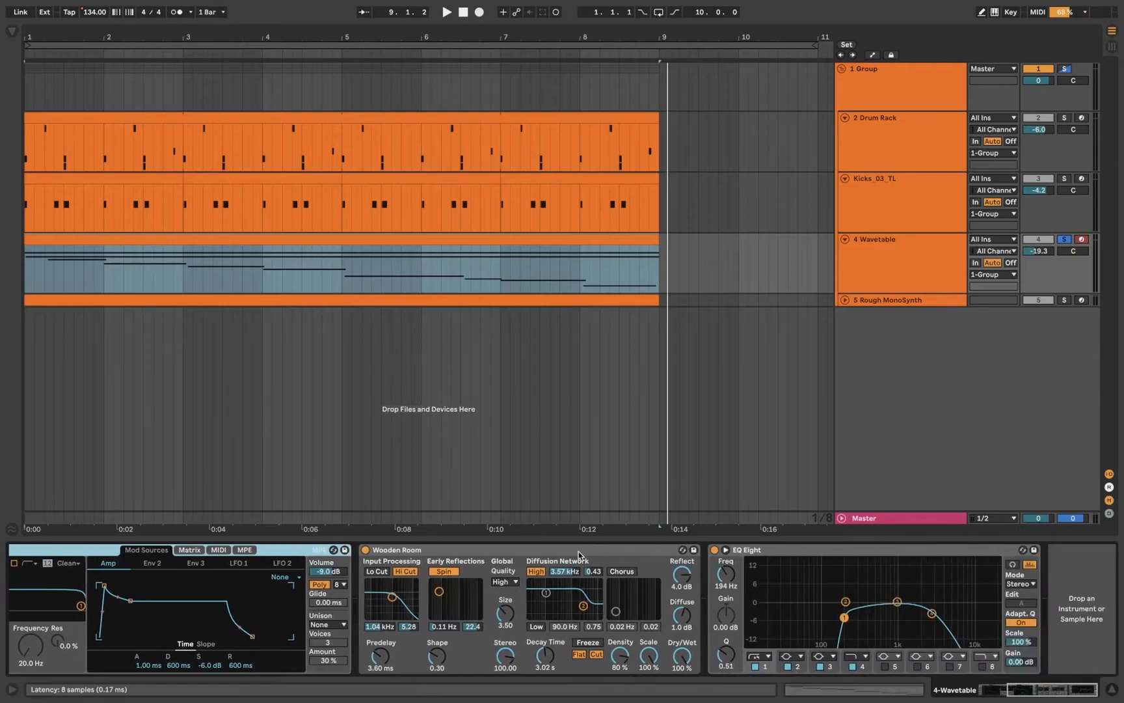
left_click(556, 553)
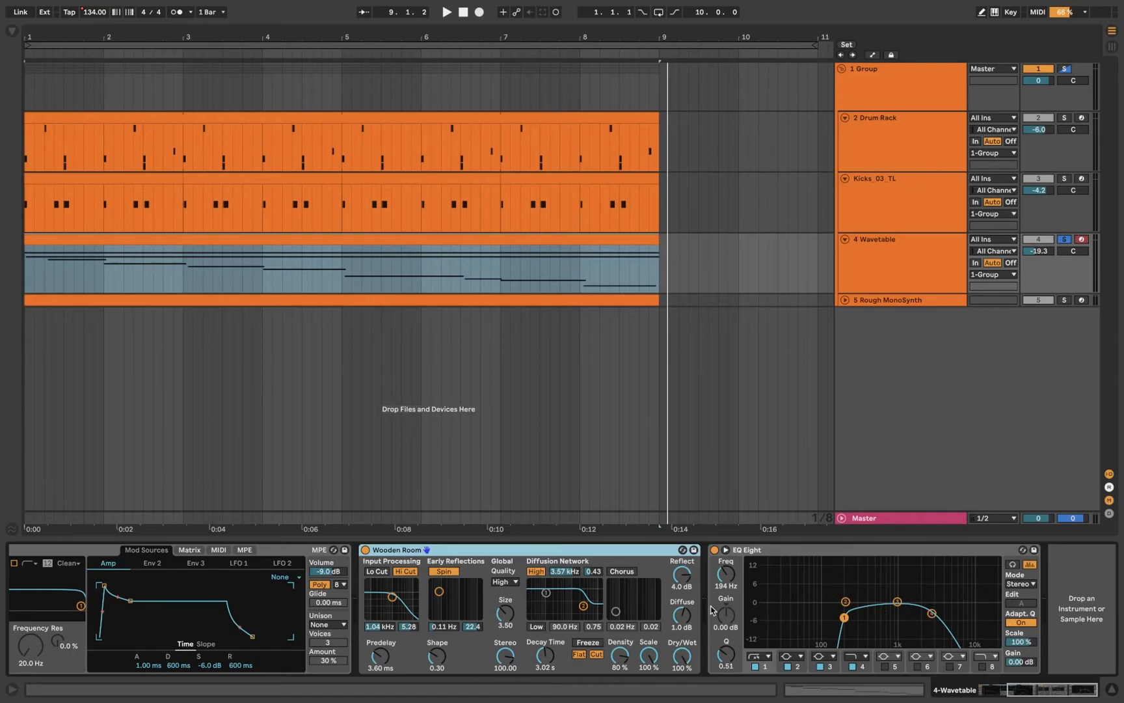
left_click(885, 268)
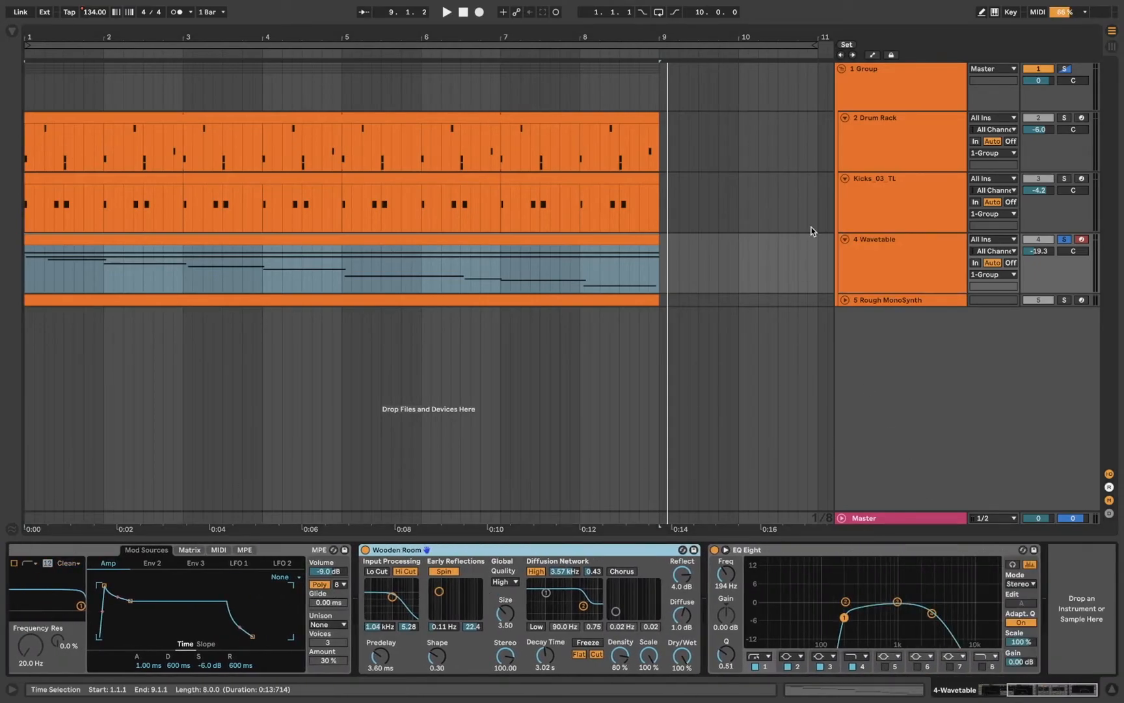
Step: Solo only the Rough MonoSynth track, unfold it and select its Wooden Room reverb for inspection
left_click(907, 303)
left_click(1064, 300)
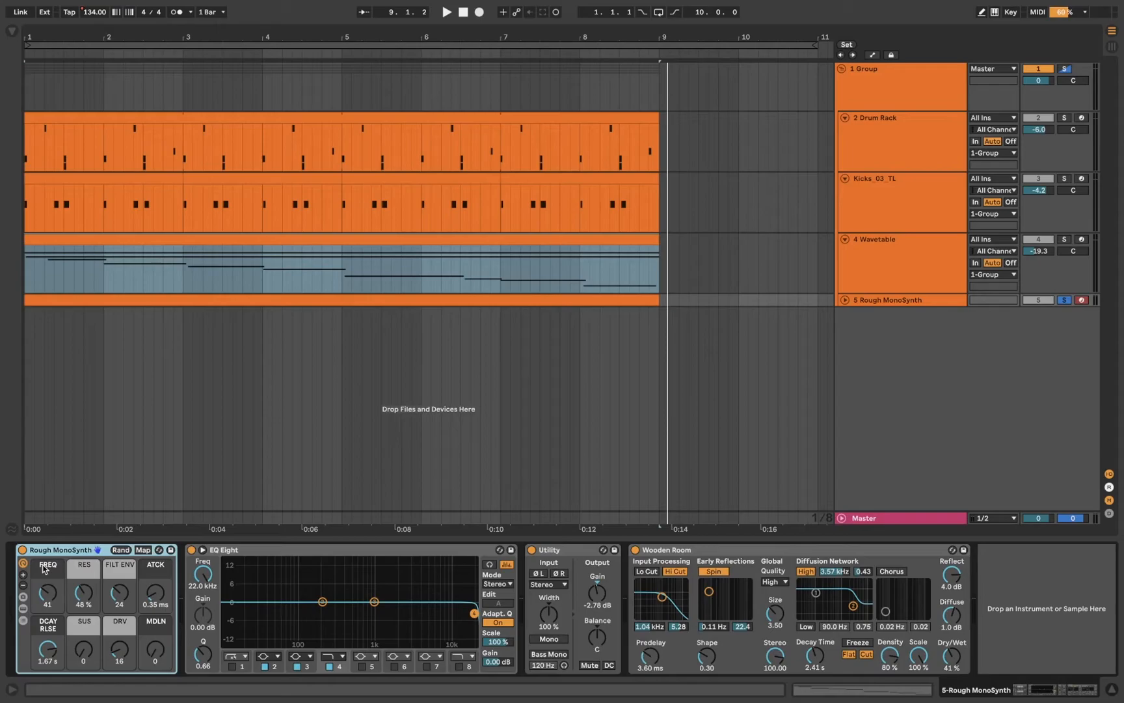
left_click(845, 300)
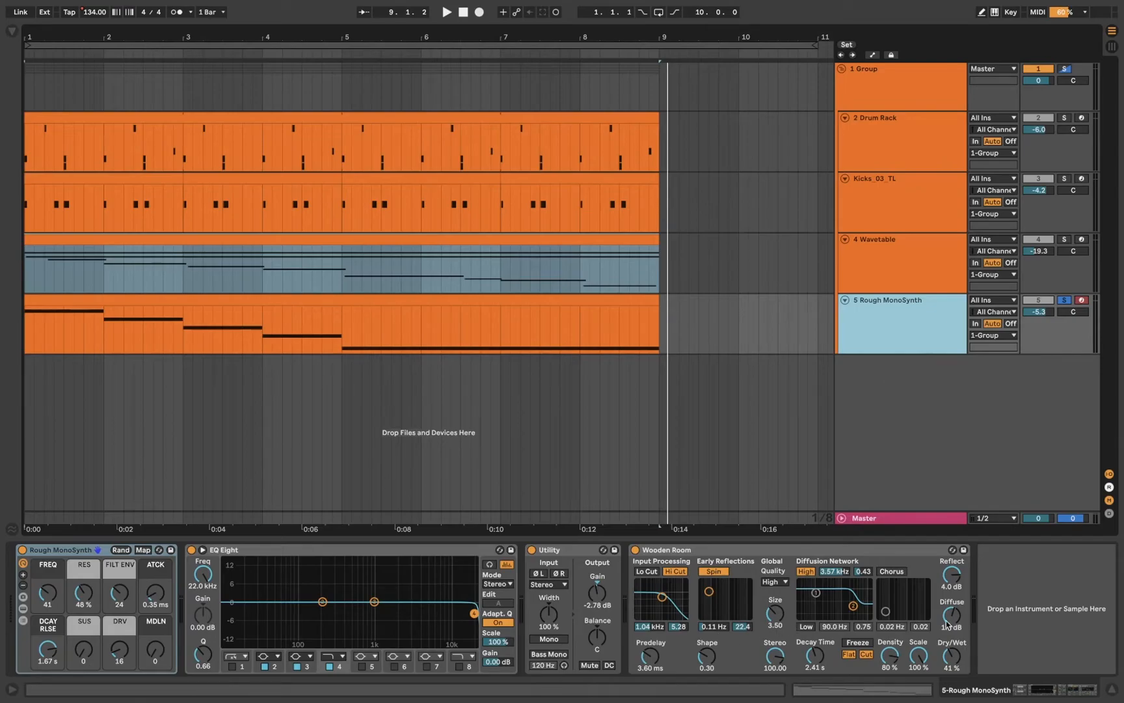
left_click(835, 554)
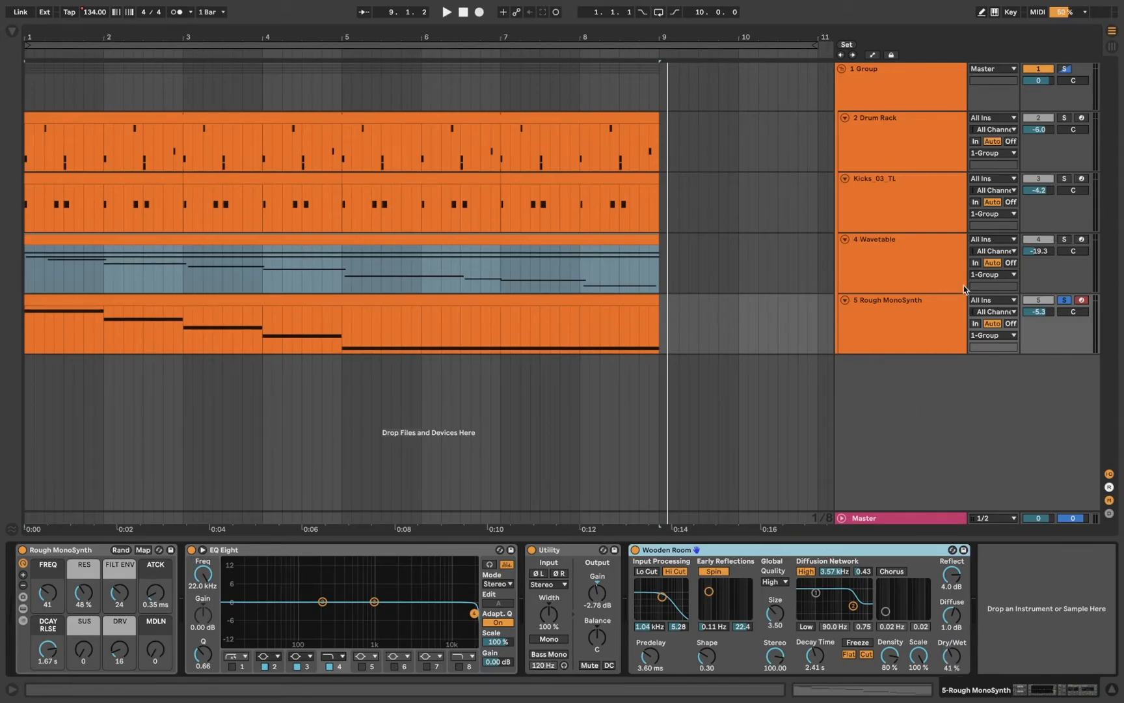
Step: Play the soloed Rough MonoSynth bass clip from bar 1
left_click(927, 282)
left_click(911, 326)
left_click(908, 286)
left_click(909, 338)
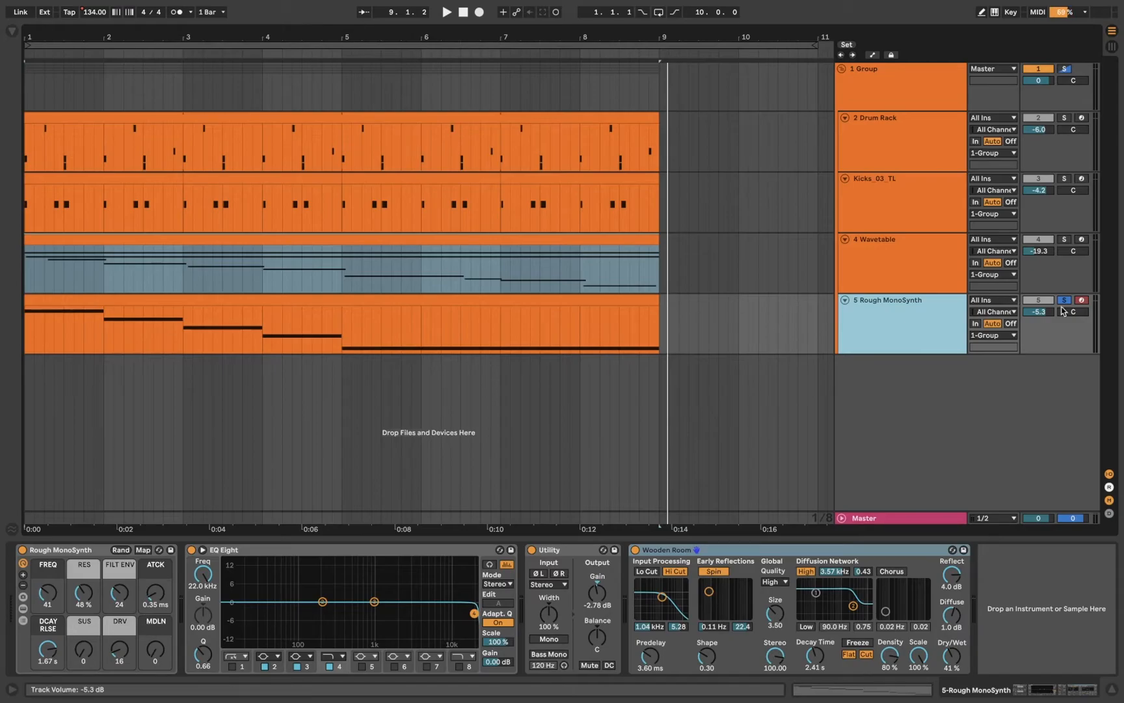
left_click(615, 303)
key("space")
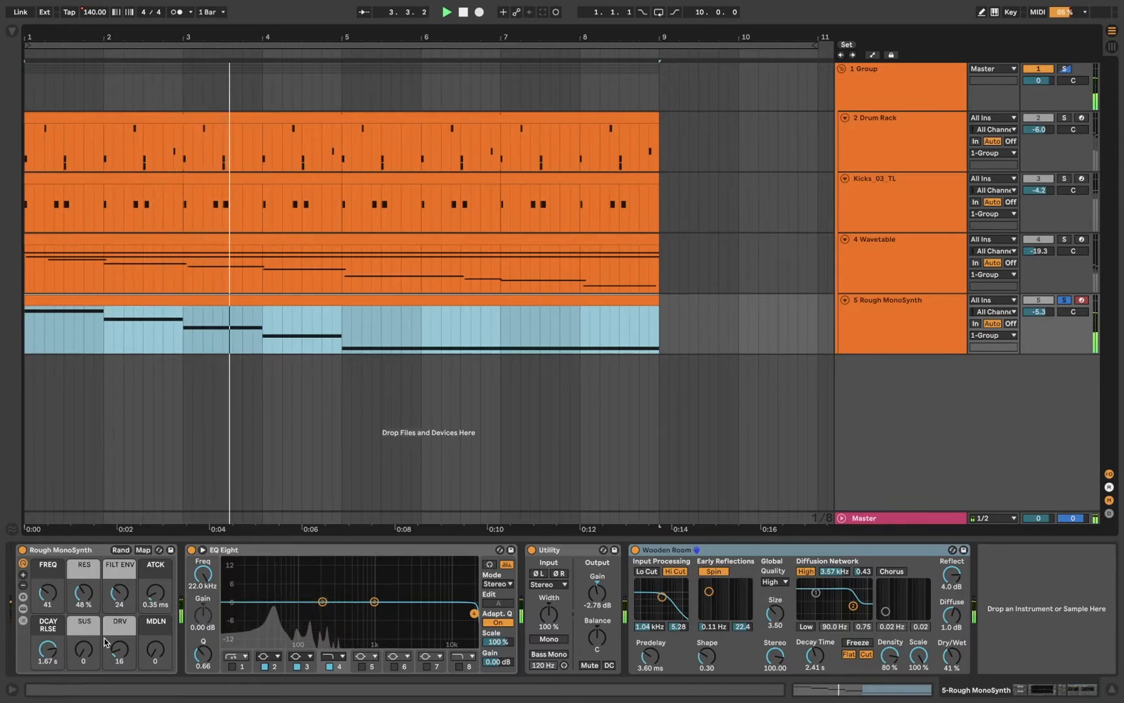
Step: Open the notes of the Rough MonoSynth clip and select the F1 note in bar 4
double_click(366, 299)
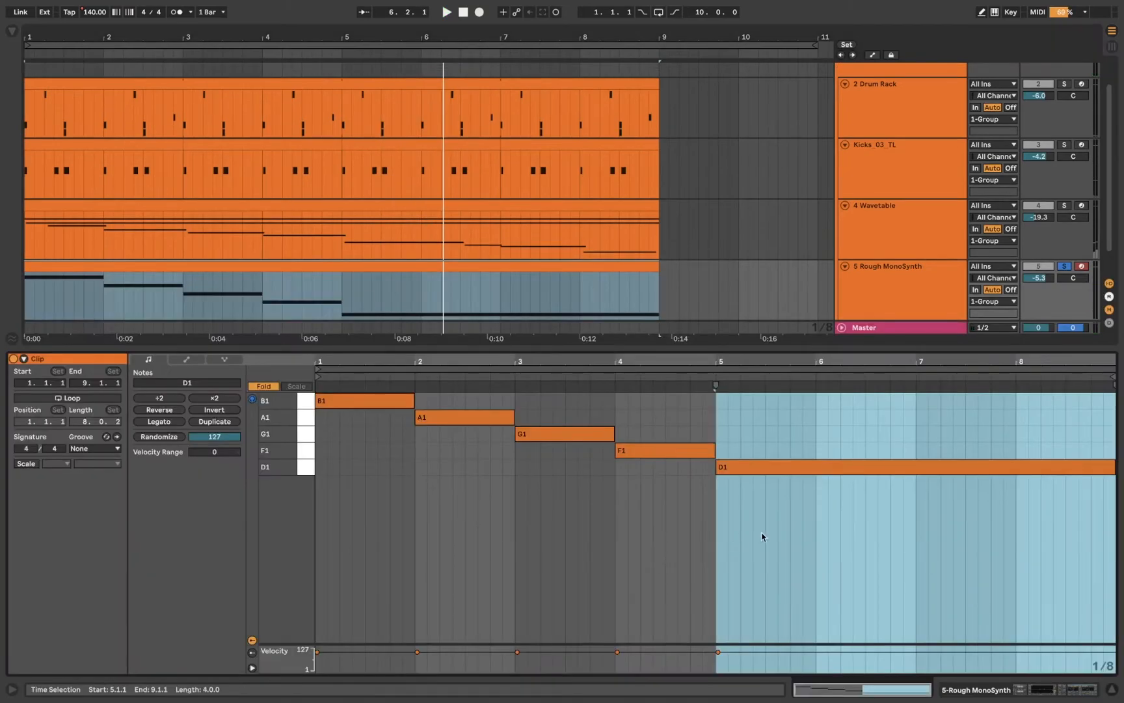
left_click(653, 505)
left_click(664, 450)
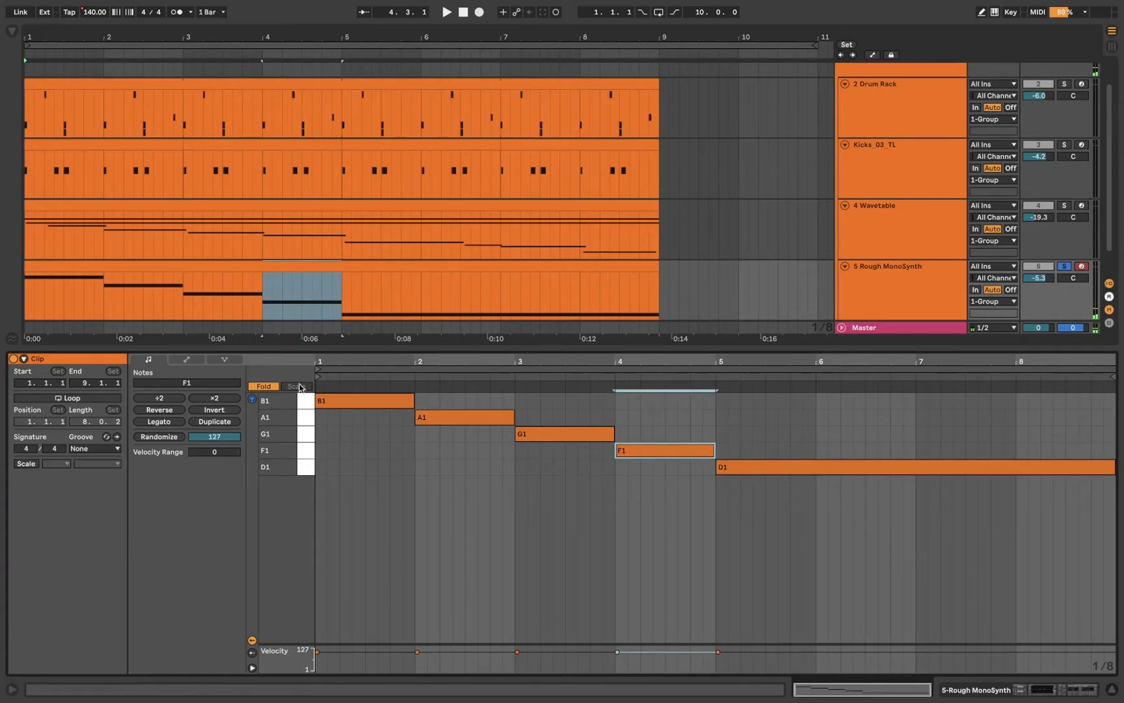
Step: Compare the F#5 and E5 notes of the Wavetable clip with the F1 note of the Rough MonoSynth clip
left_click(384, 217)
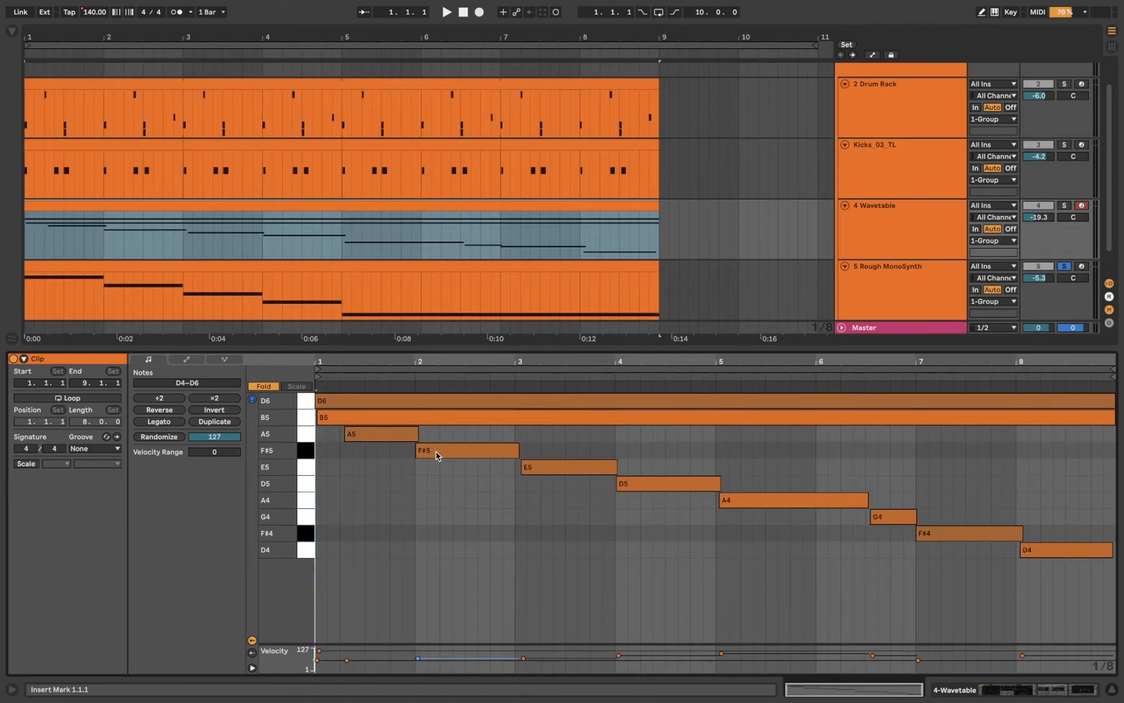
left_click(454, 451)
left_click(546, 469)
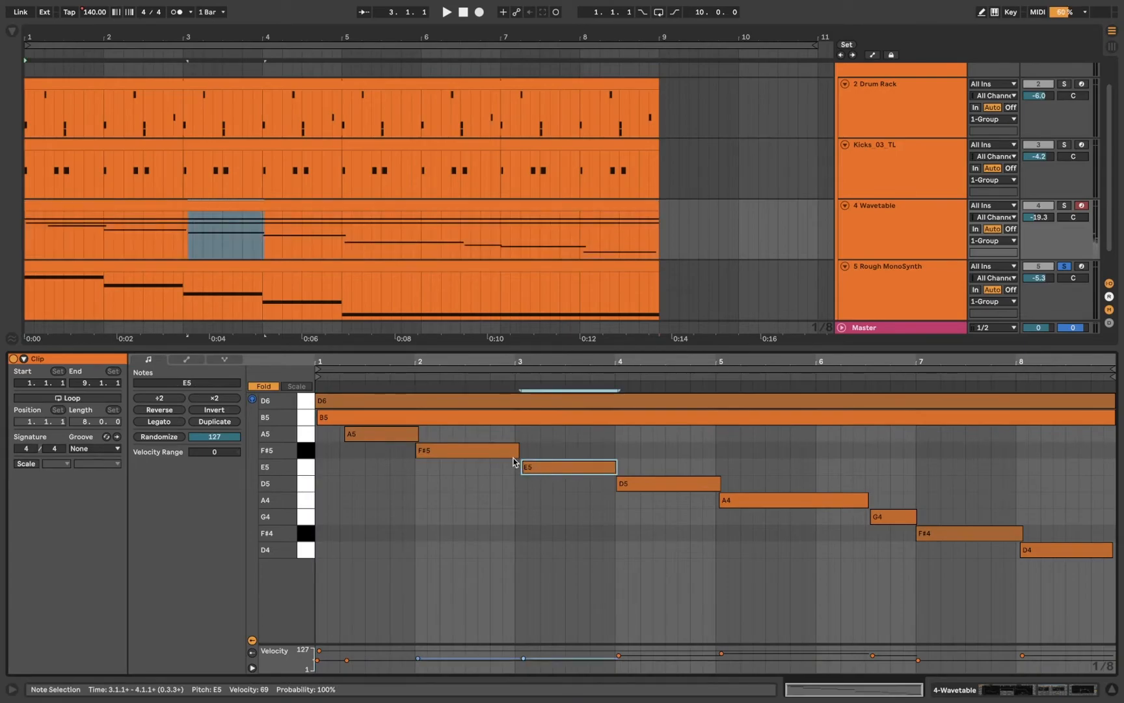
left_click(444, 269)
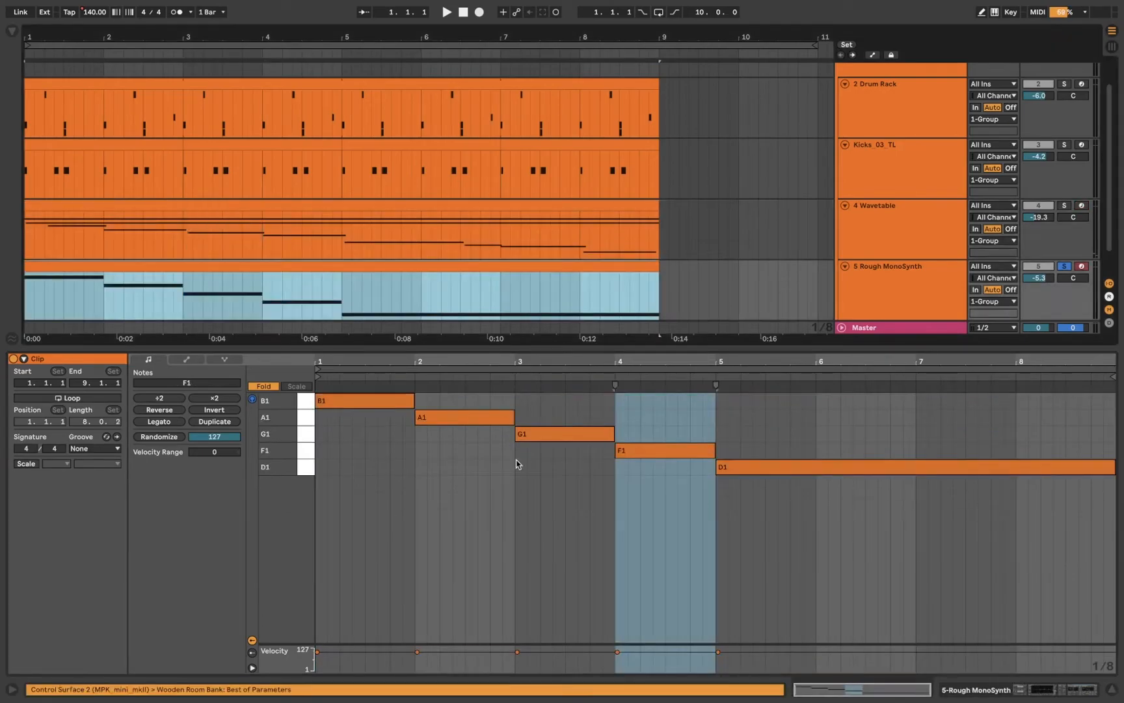
left_click(649, 450)
Step: Solo the Wavetable track alongside Rough MonoSynth and compare the notes of their two clips
left_click(1065, 206)
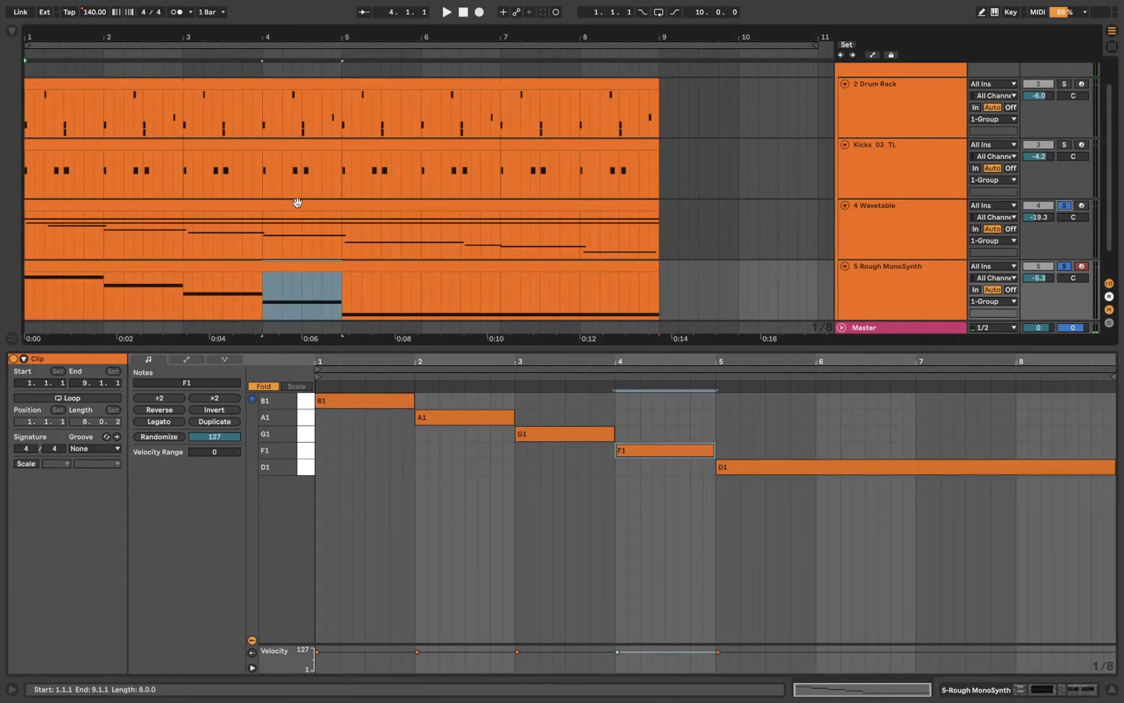
left_click(298, 202)
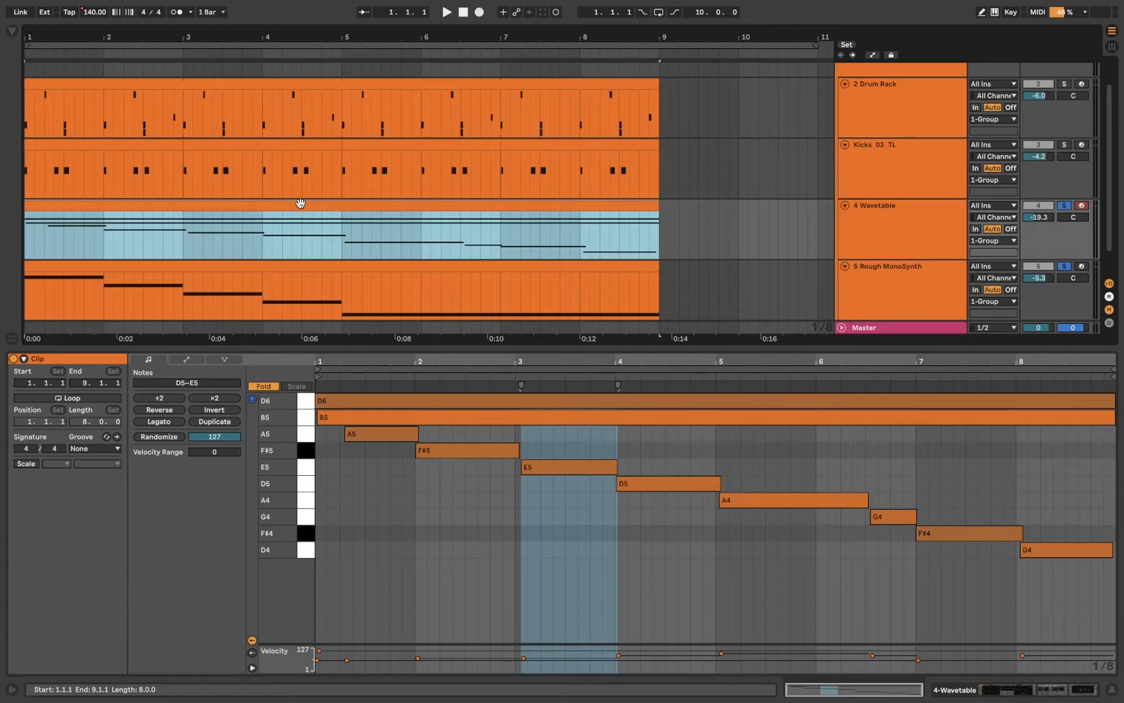
left_click(296, 267)
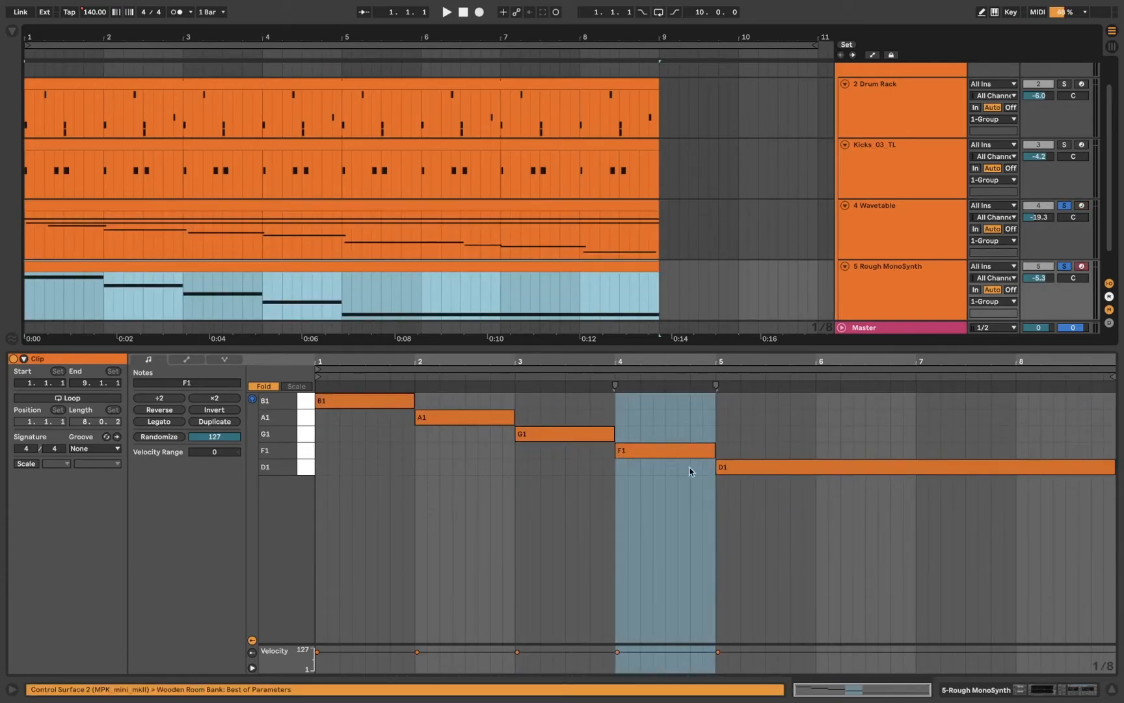
Step: Check the G1 and D1 notes of the Rough MonoSynth clip and play it with the soloed Wavetable clip from bar 1
left_click(550, 434)
left_click(765, 466)
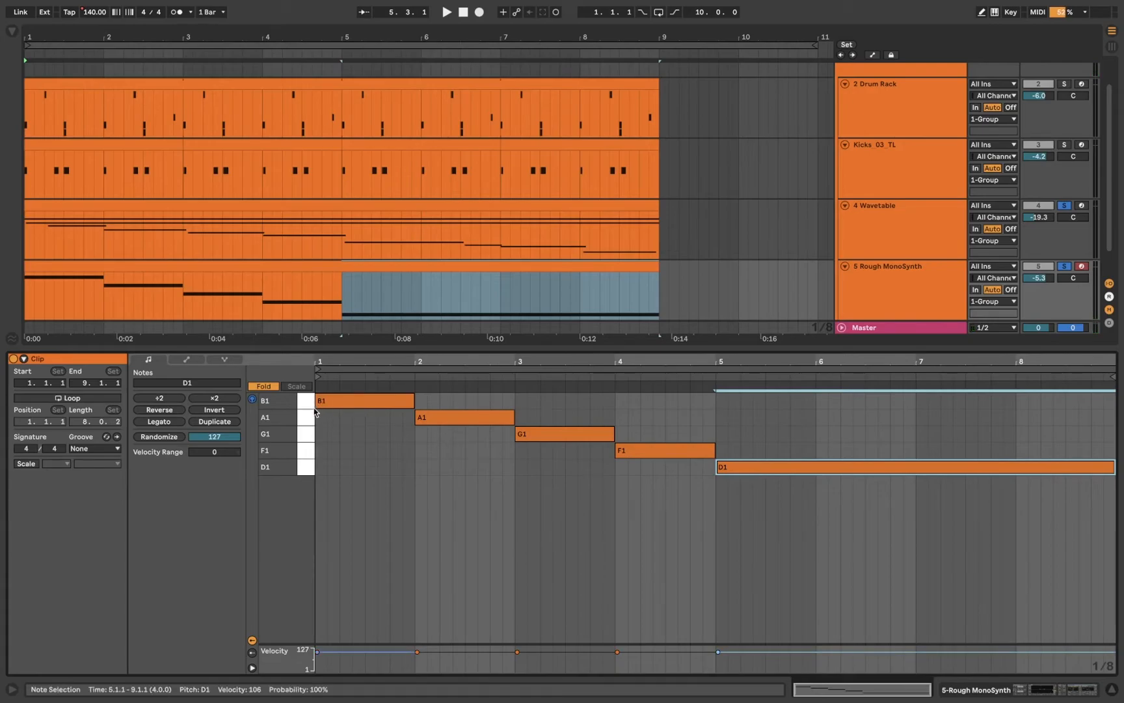
left_click(750, 470)
left_click(794, 514)
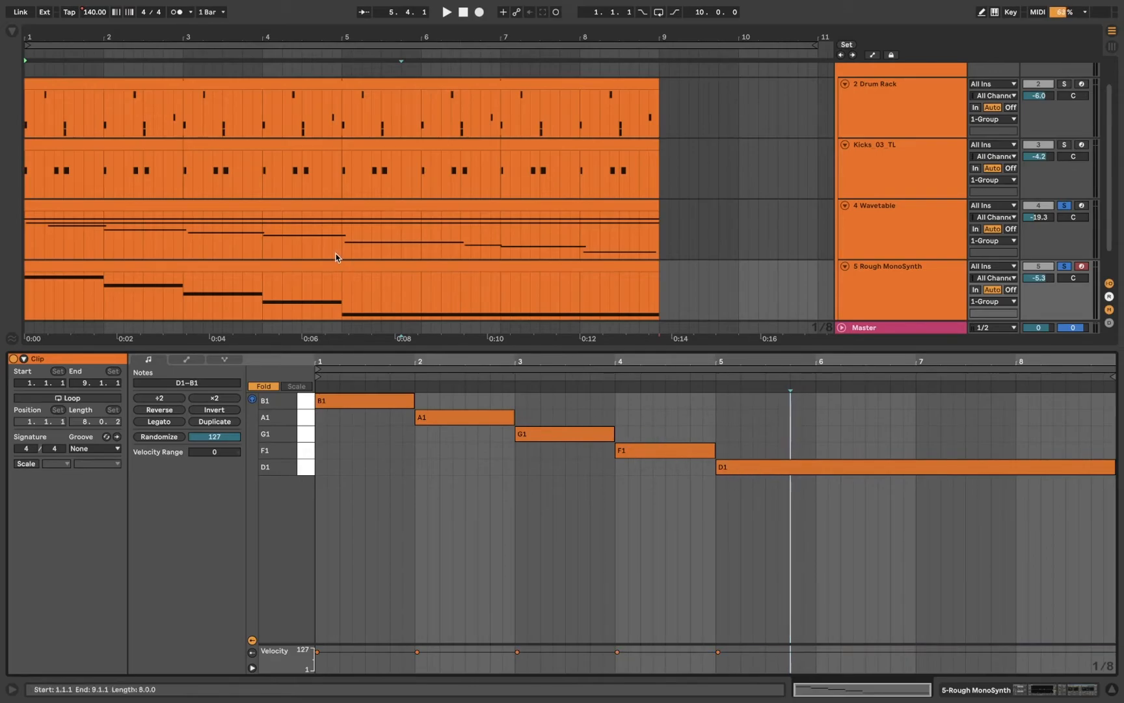
left_click(214, 263)
key("space")
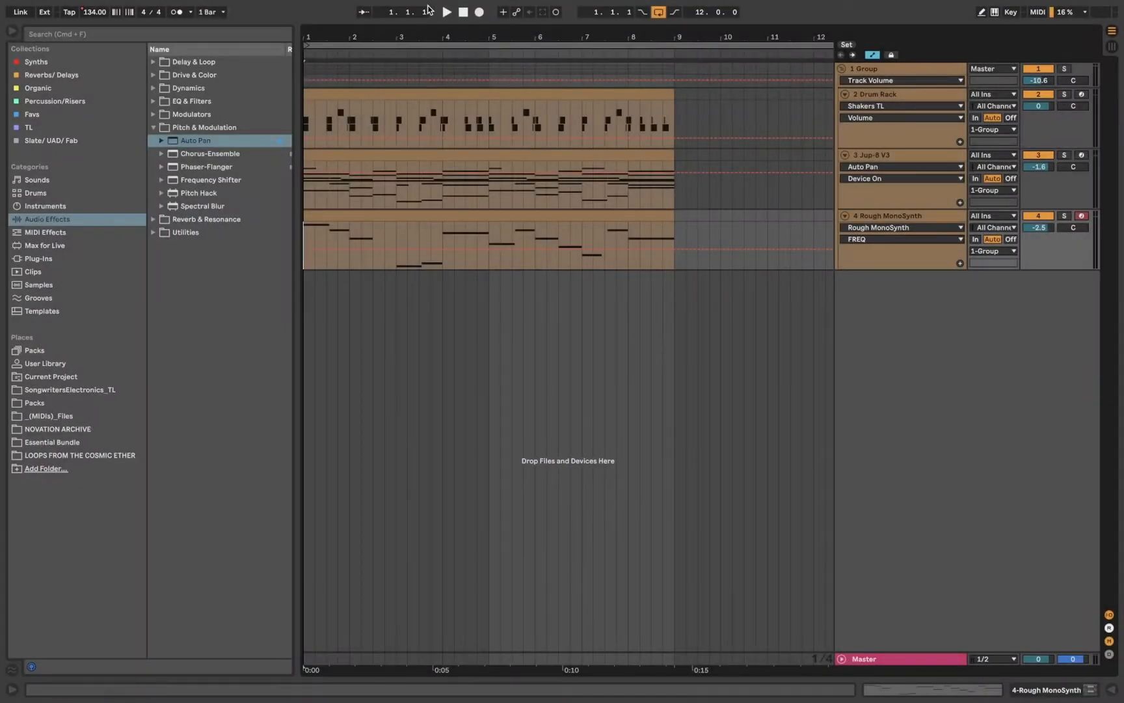
Step: Play the full arrangement of the Drum Rack, Jup-8 V3 and Rough MonoSynth tracks from bar 1, stopping past its end
left_click(447, 13)
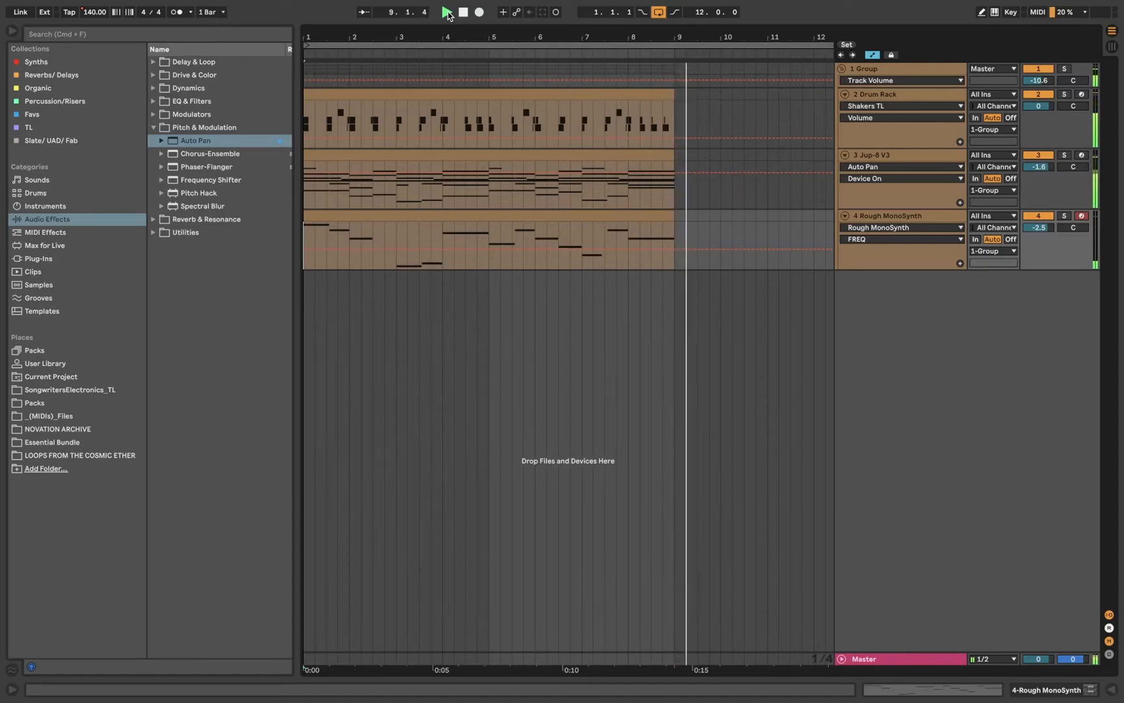
key("space")
Step: Hide the automation lanes in the arrangement and show the devices of the Drum Rack track
left_click(902, 98)
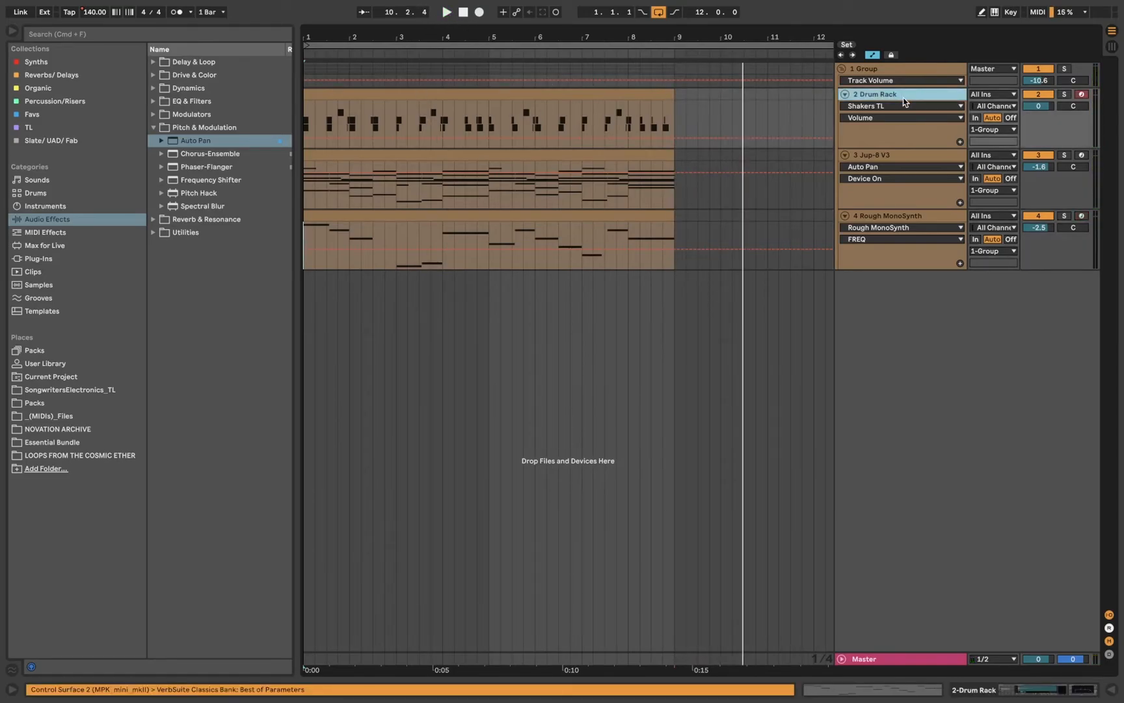
key("a")
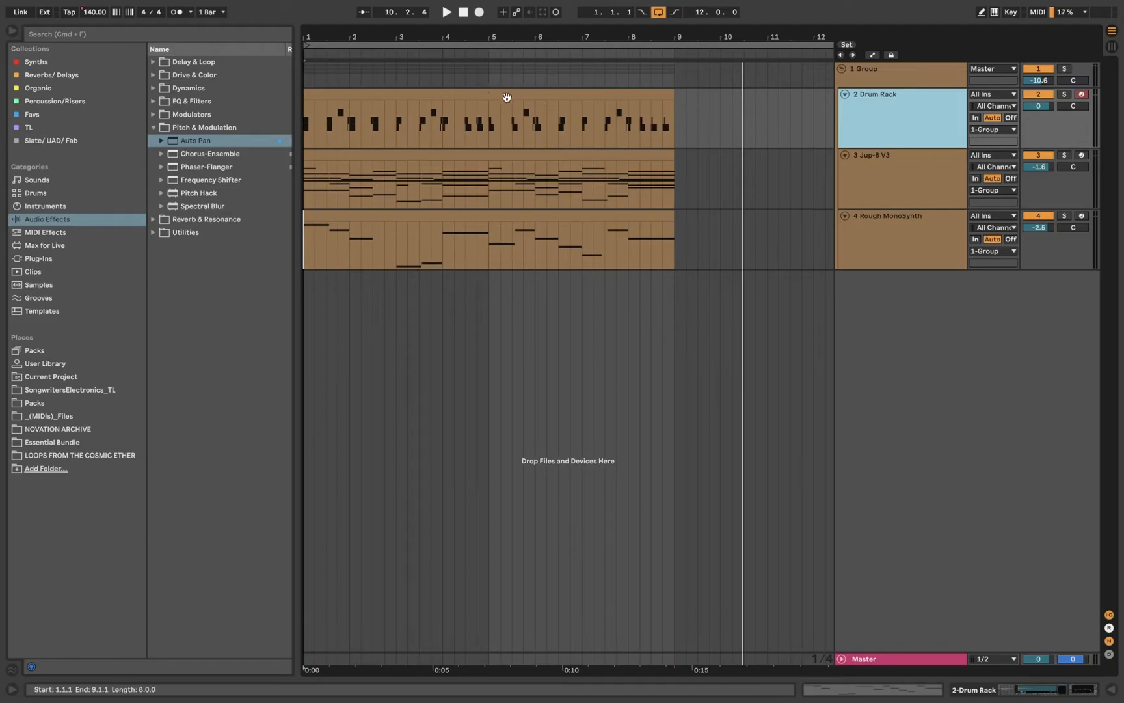
double_click(889, 123)
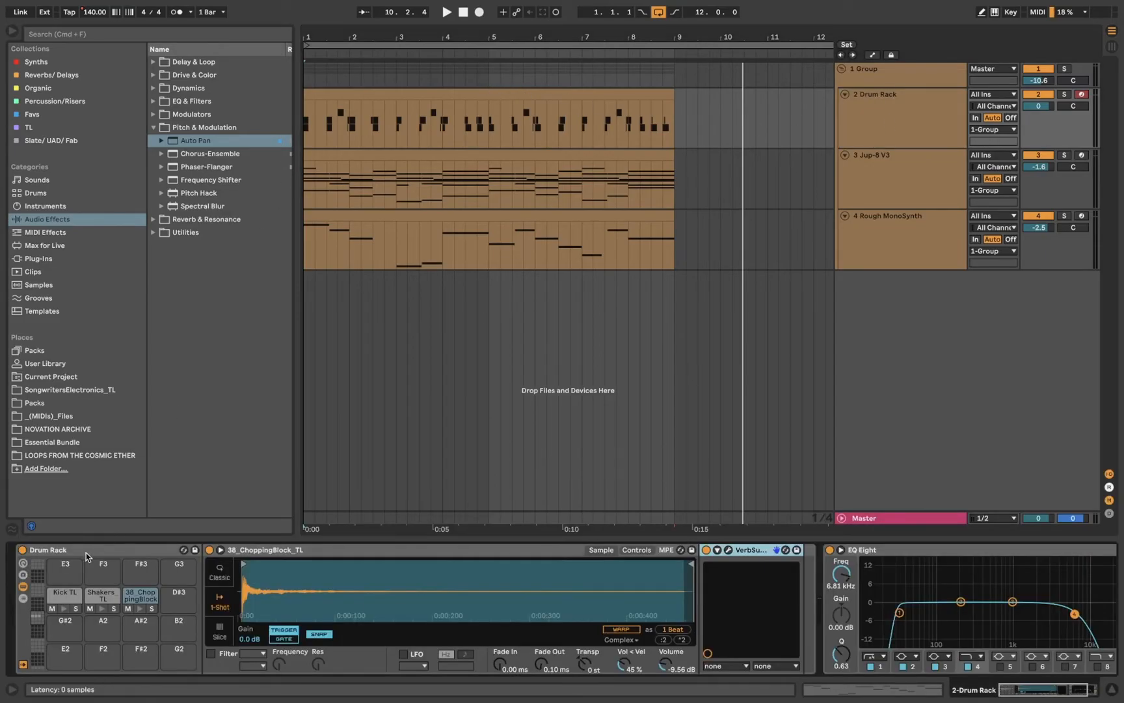
Step: Audition the Kick TL, Shakers_TL and 38_ChoppingBlock_TL pads and inspect the chopping block's VerbSuite Classics reverb
left_click(63, 610)
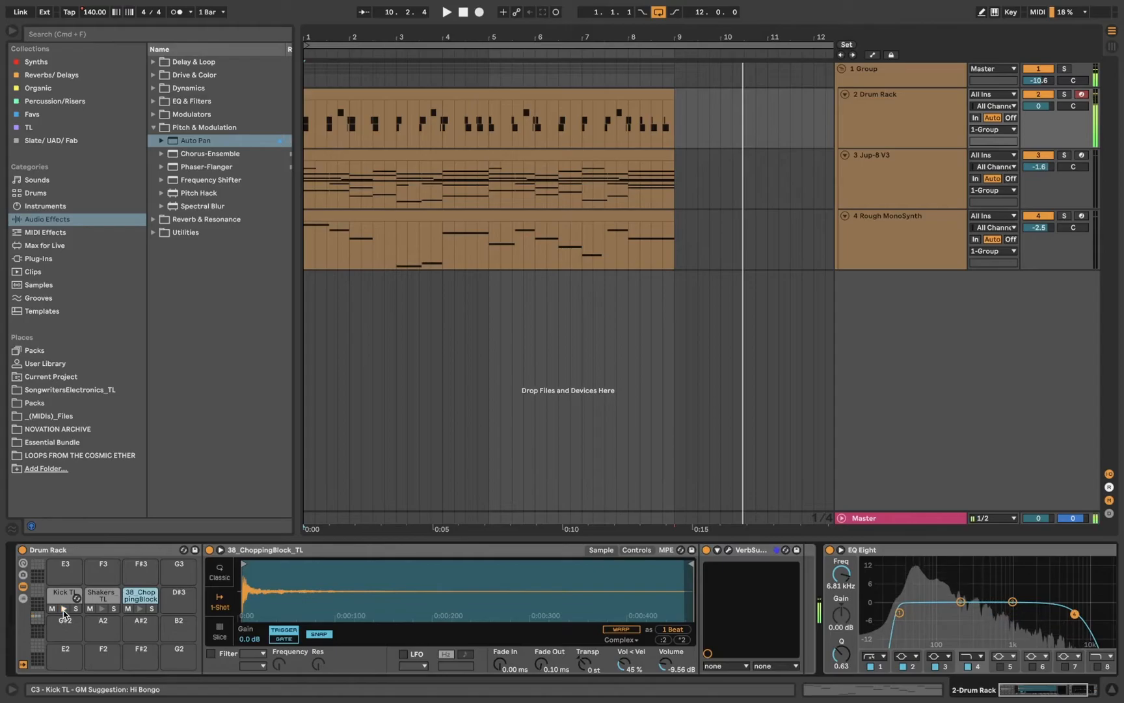
left_click(102, 609)
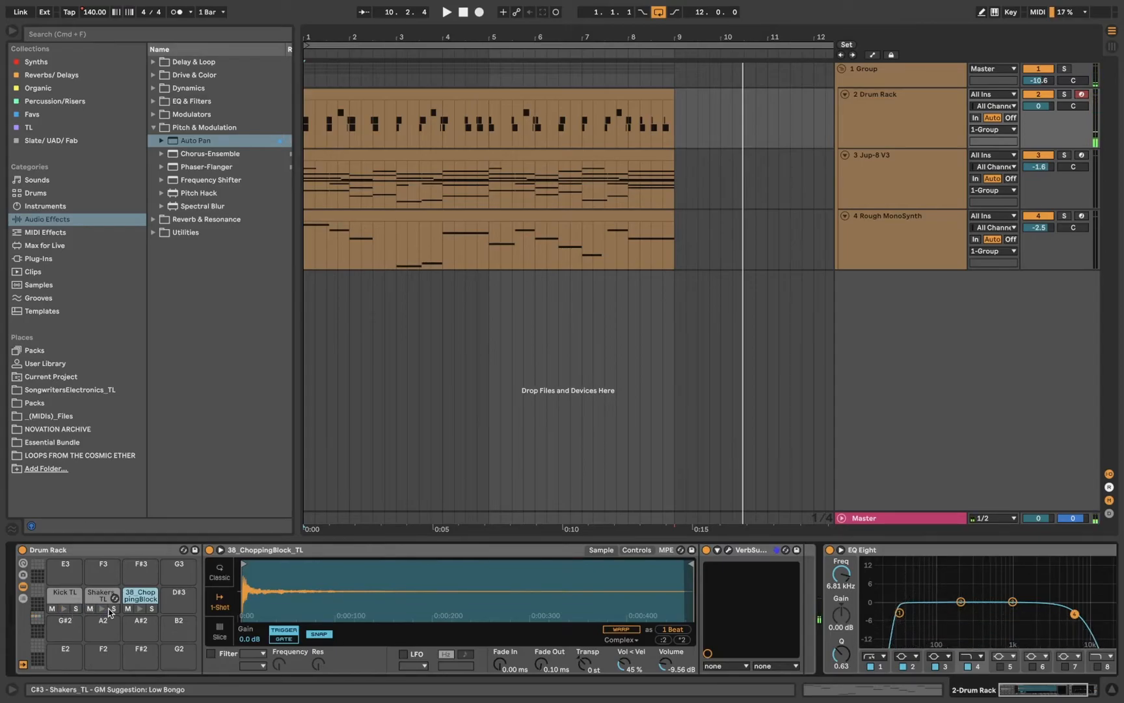
left_click(139, 609)
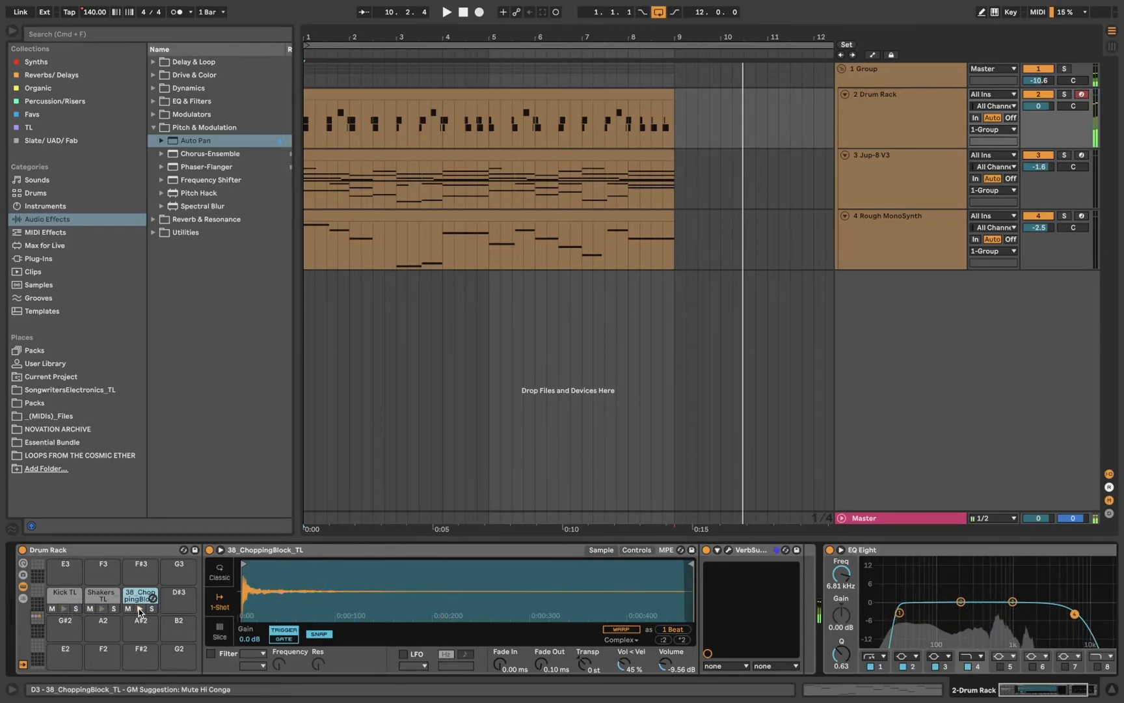
left_click(728, 550)
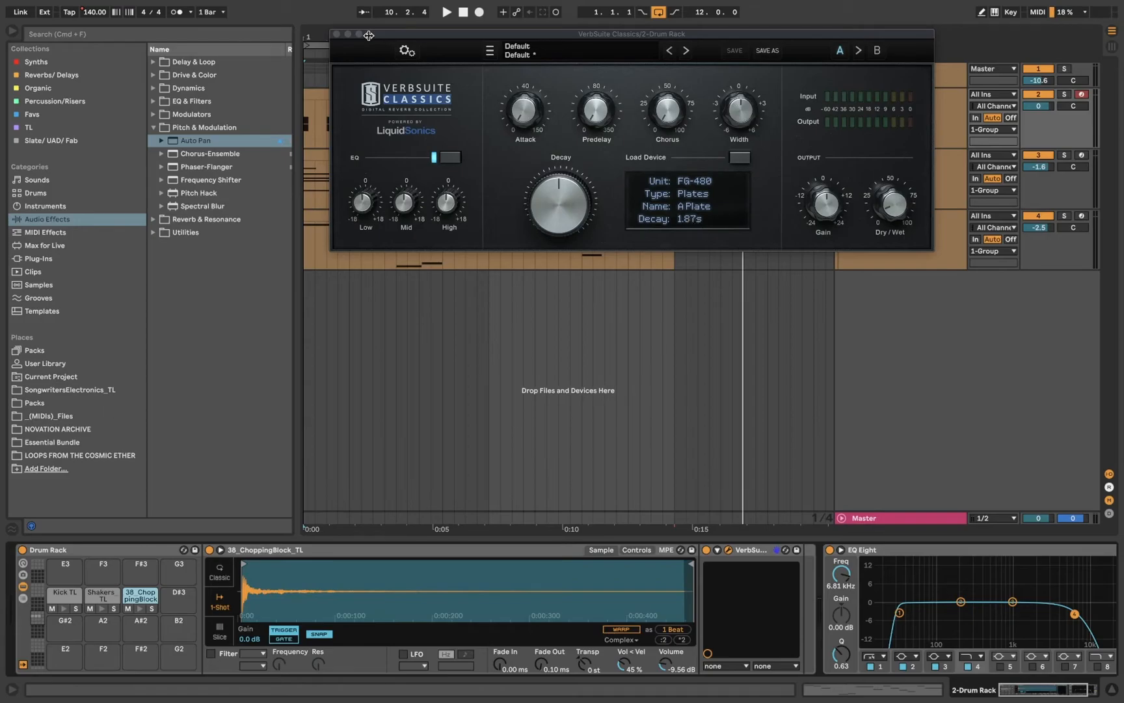
left_click(336, 34)
Step: Solo the Drum Rack track and open the notes of its eight-bar clip
left_click(879, 108)
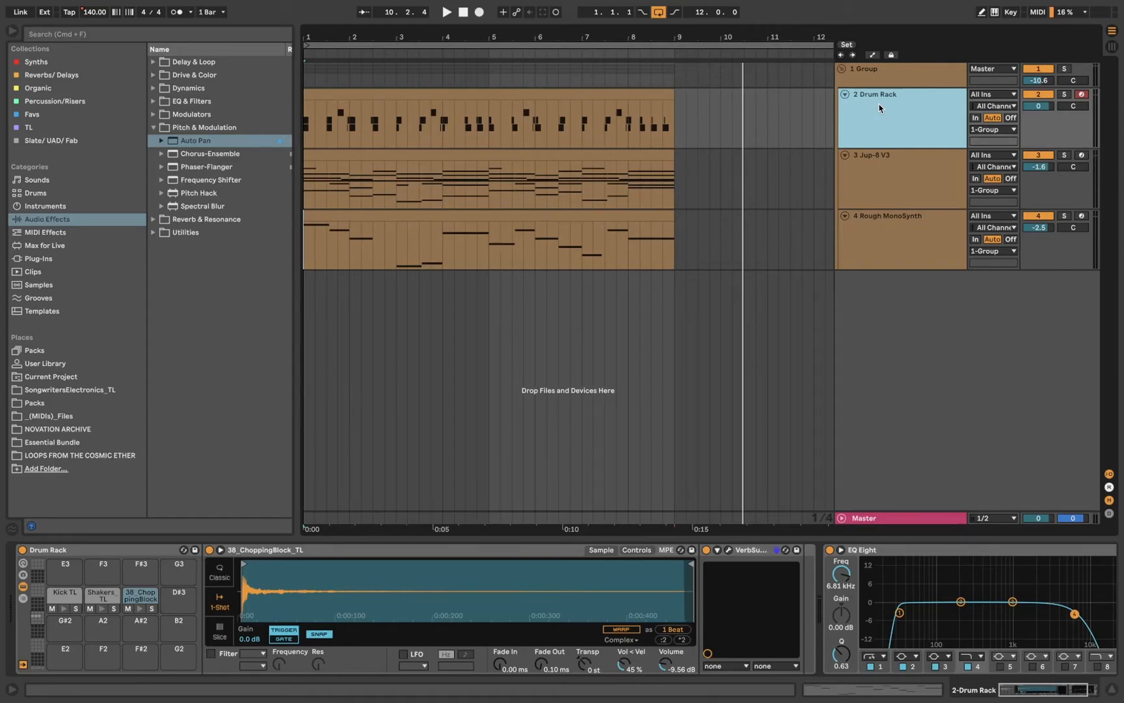
left_click(1063, 95)
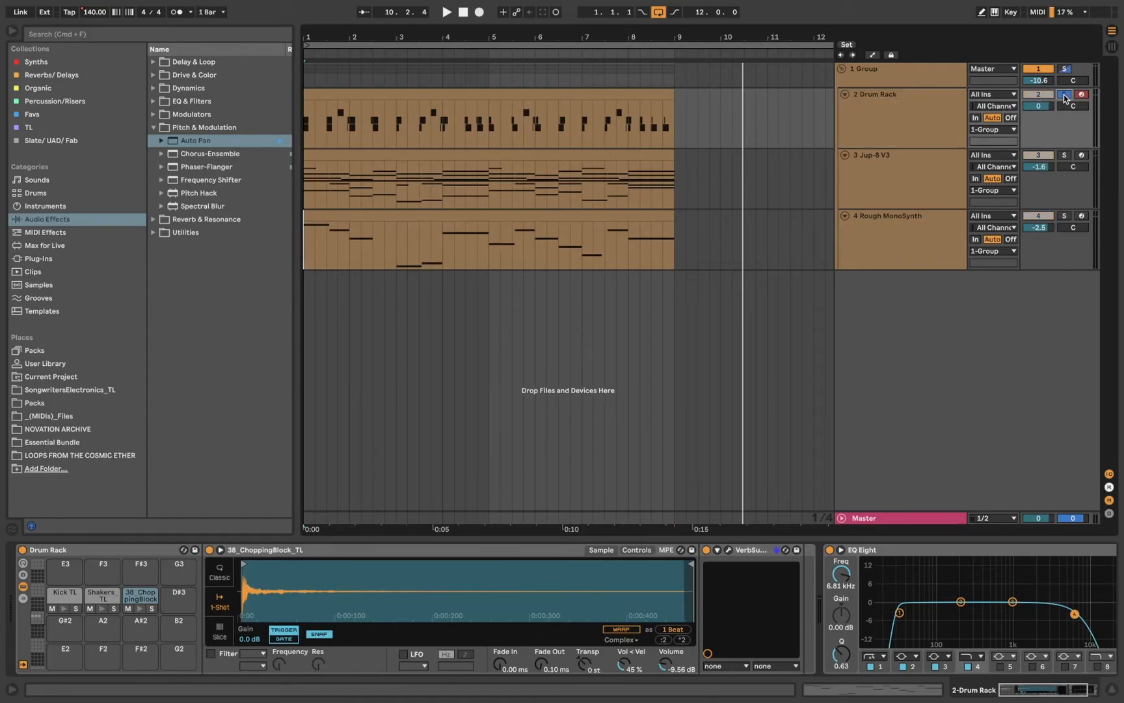
left_click(569, 96)
left_click(569, 92)
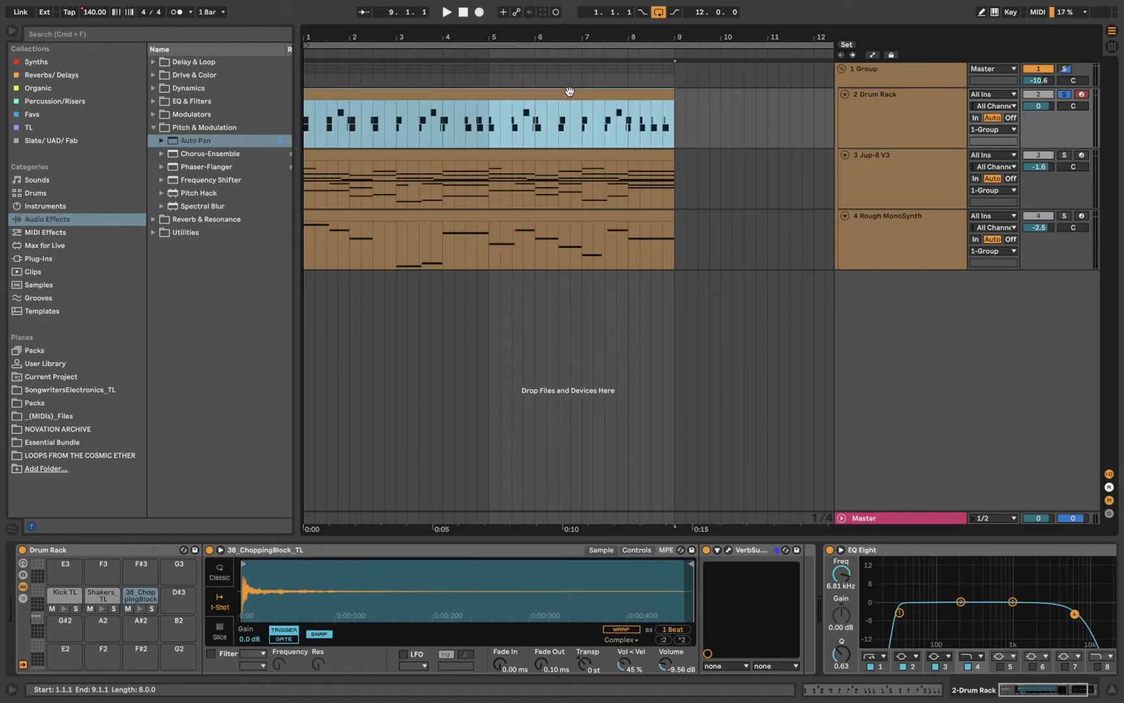
double_click(564, 92)
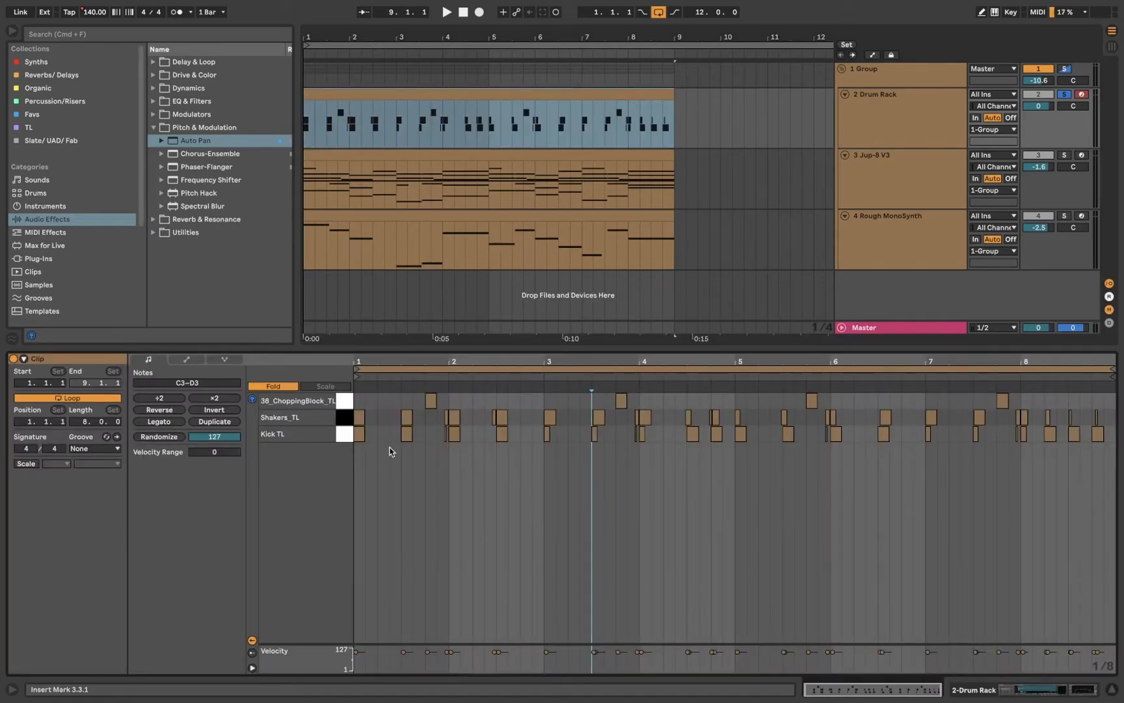
Step: Examine the short kick and shaker notes leading into bar 2 of the drum clip
left_click_drag(389, 364, 391, 430)
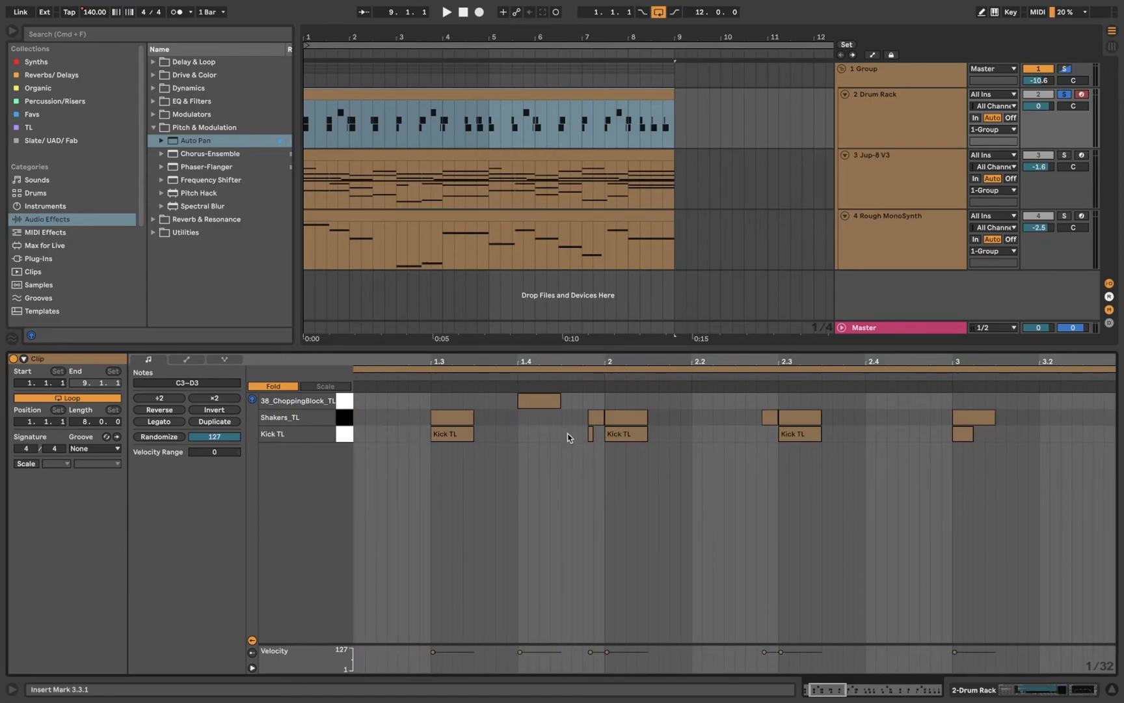
left_click(583, 459)
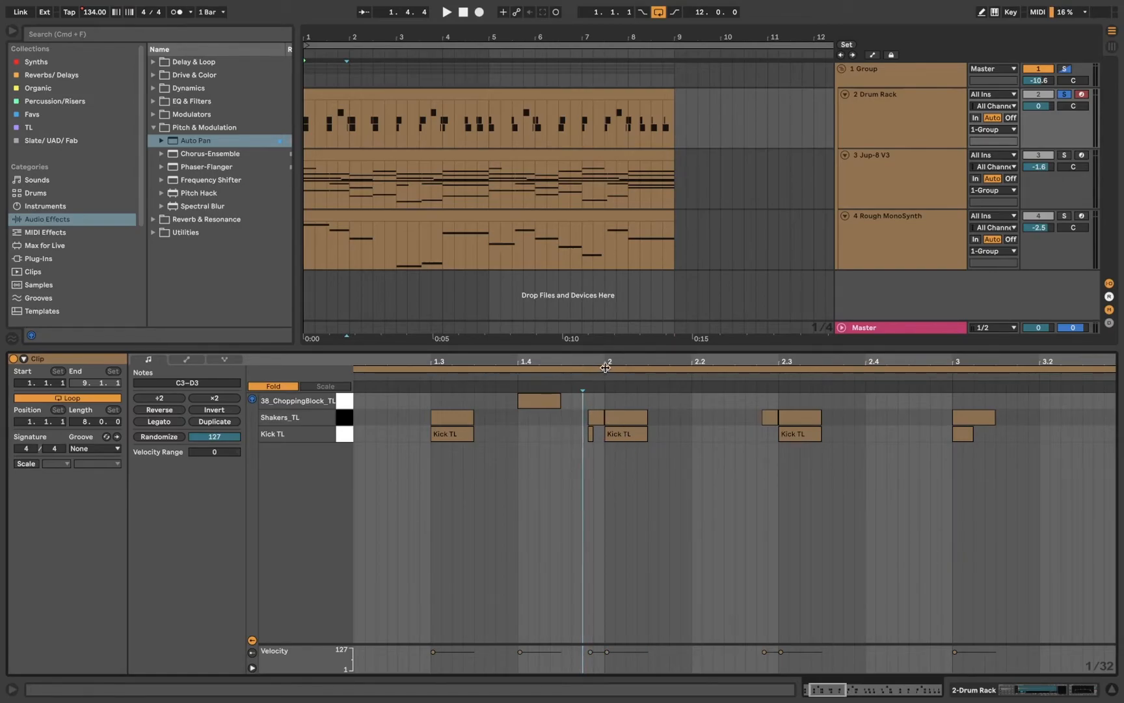
left_click_drag(603, 366, 575, 364)
Step: Play the soloed drum clip from bar 1 and stop playback in bar 4
left_click(369, 91)
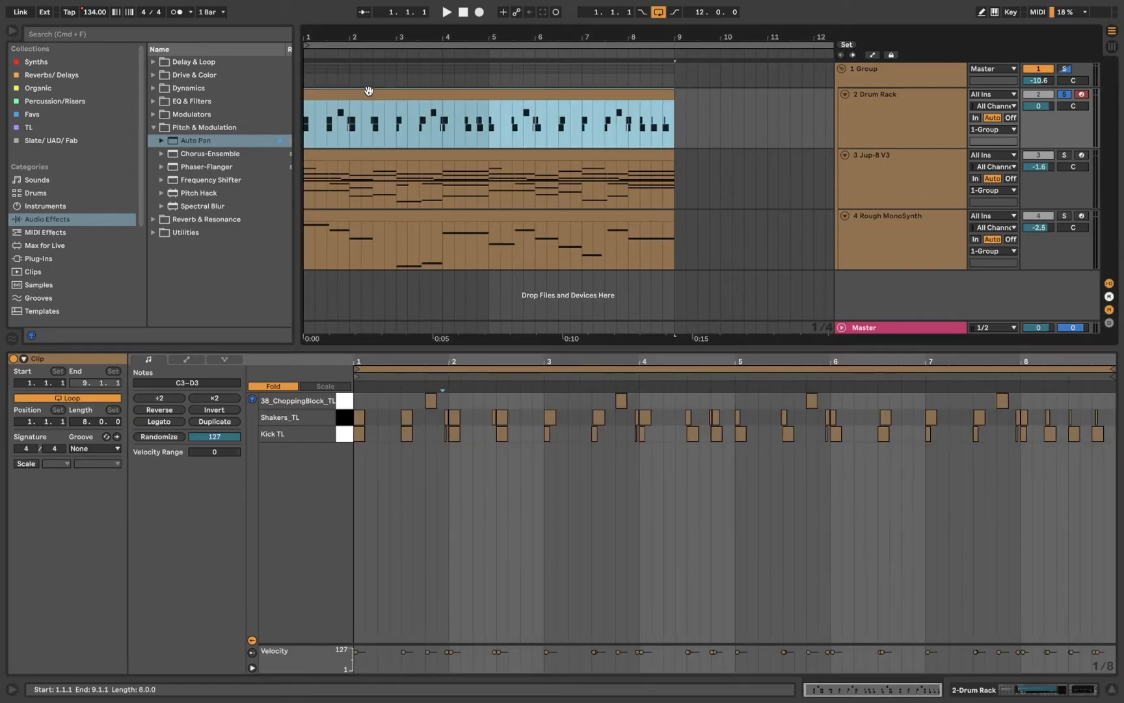
left_click_drag(439, 361, 439, 374)
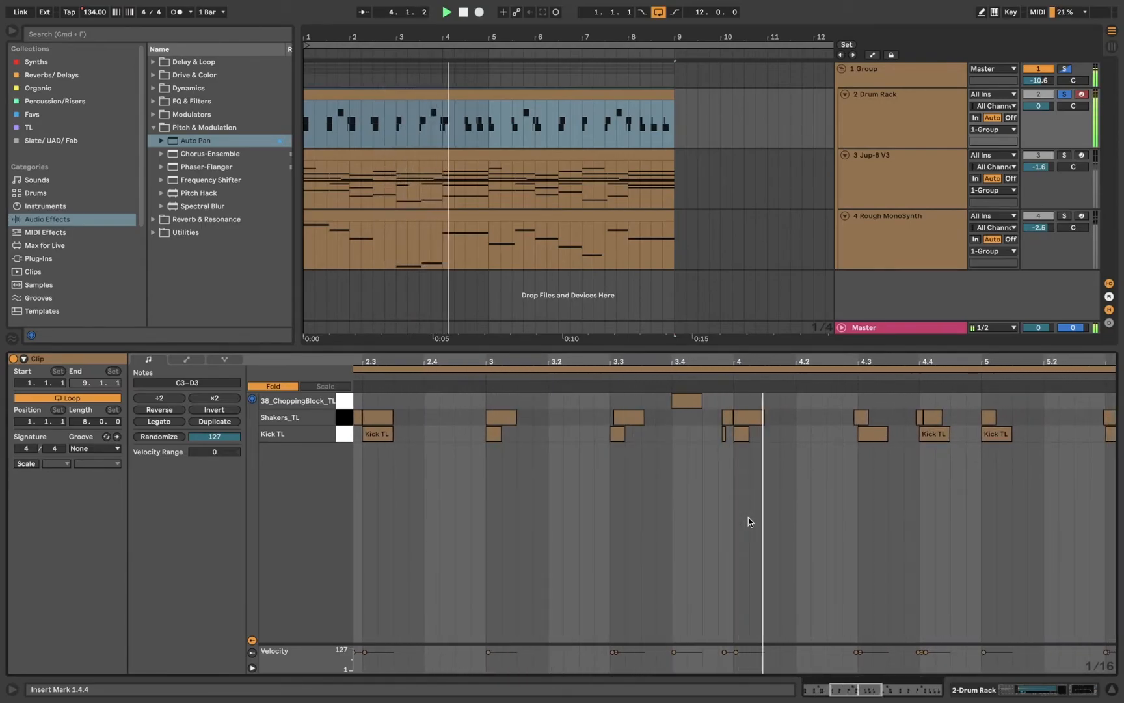
key("space")
Step: Examine the short kick and shaker notes just before bar 4 and the offset between kick and shaker at 3.3
left_click_drag(725, 356, 703, 407)
left_click(697, 432)
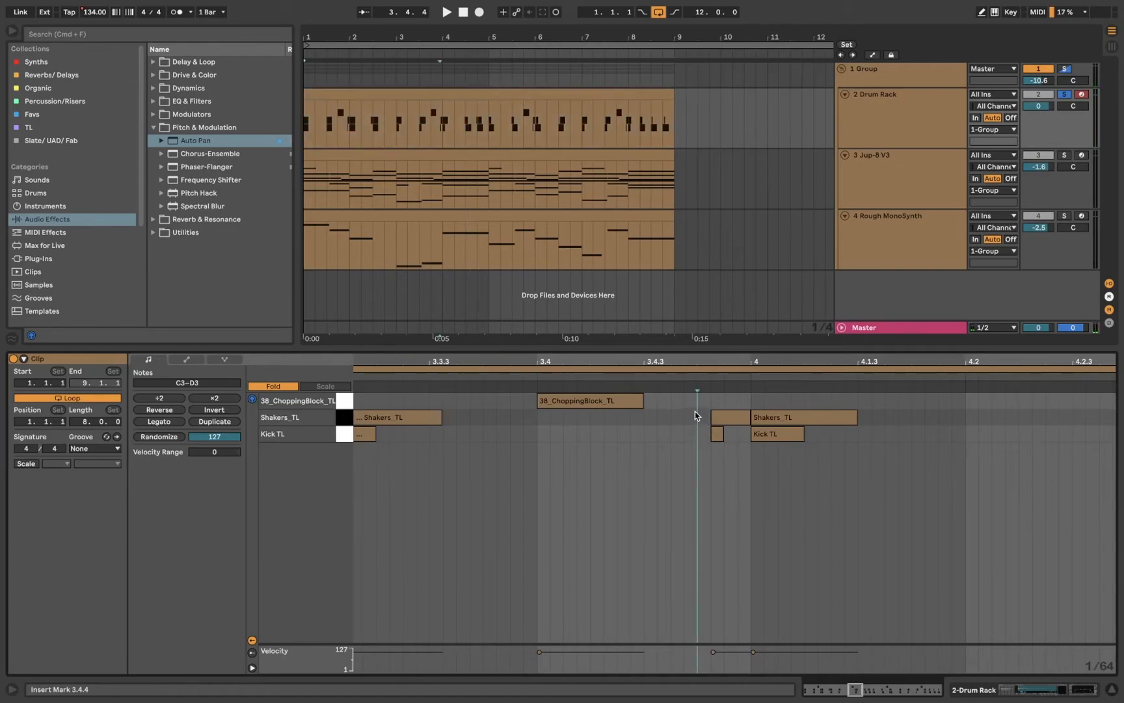
left_click(724, 404)
left_click_drag(723, 401, 726, 430)
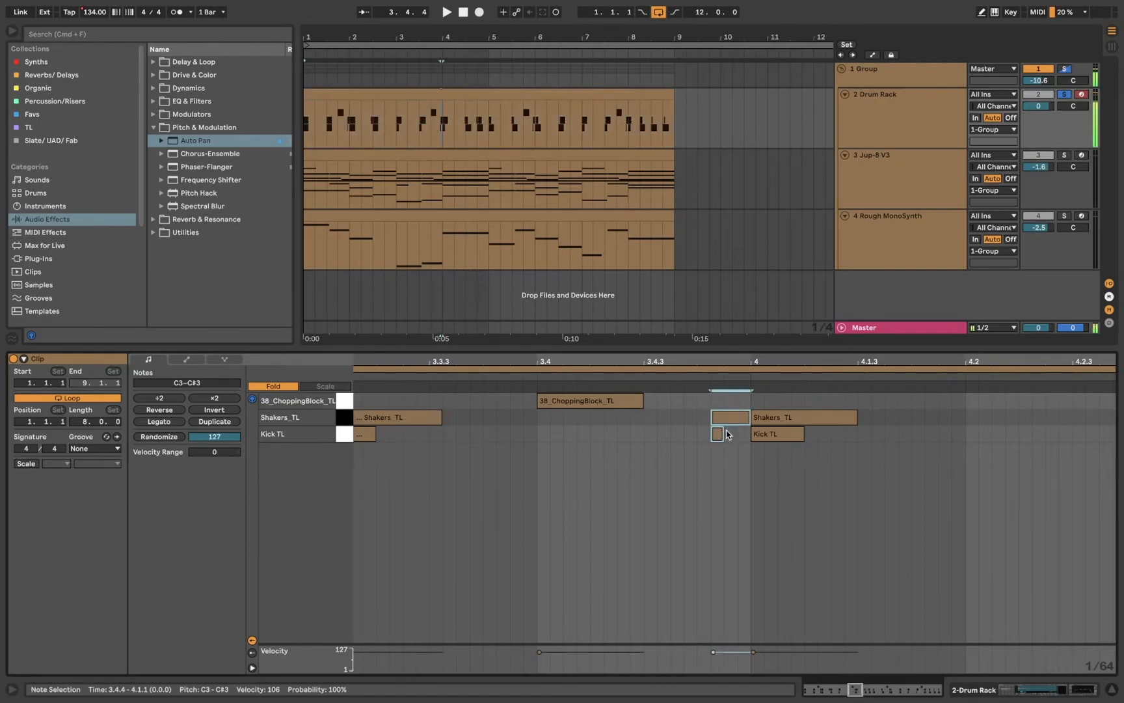
left_click(729, 480)
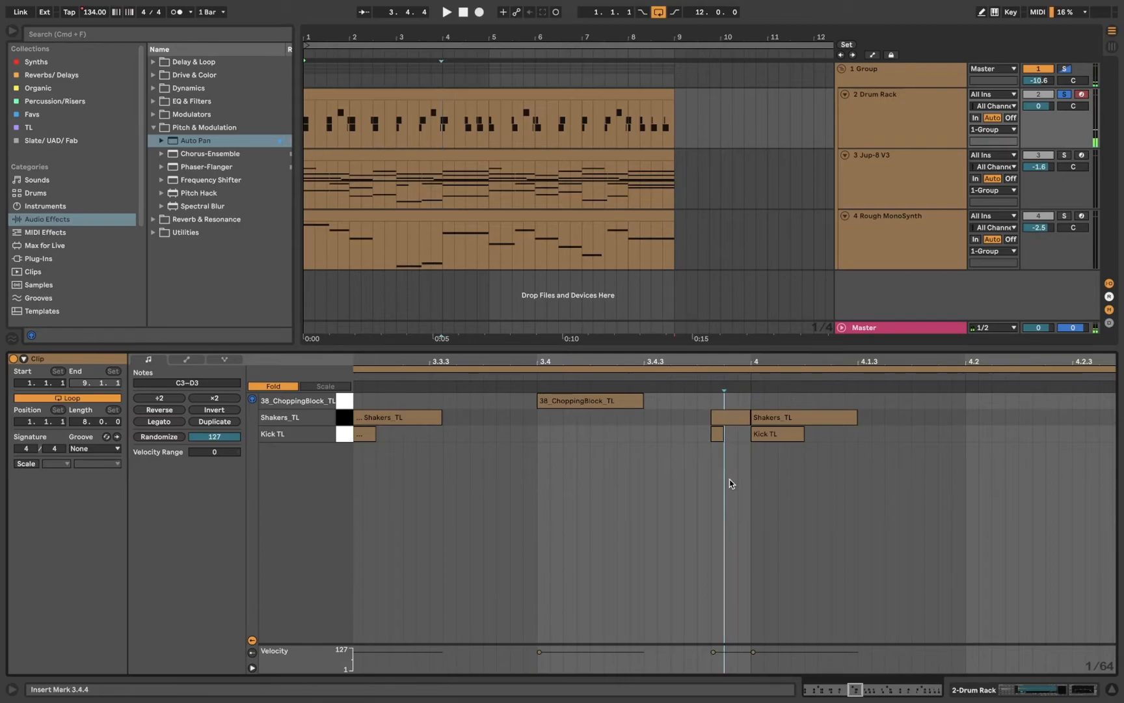
scroll(700, 459, "left", 5)
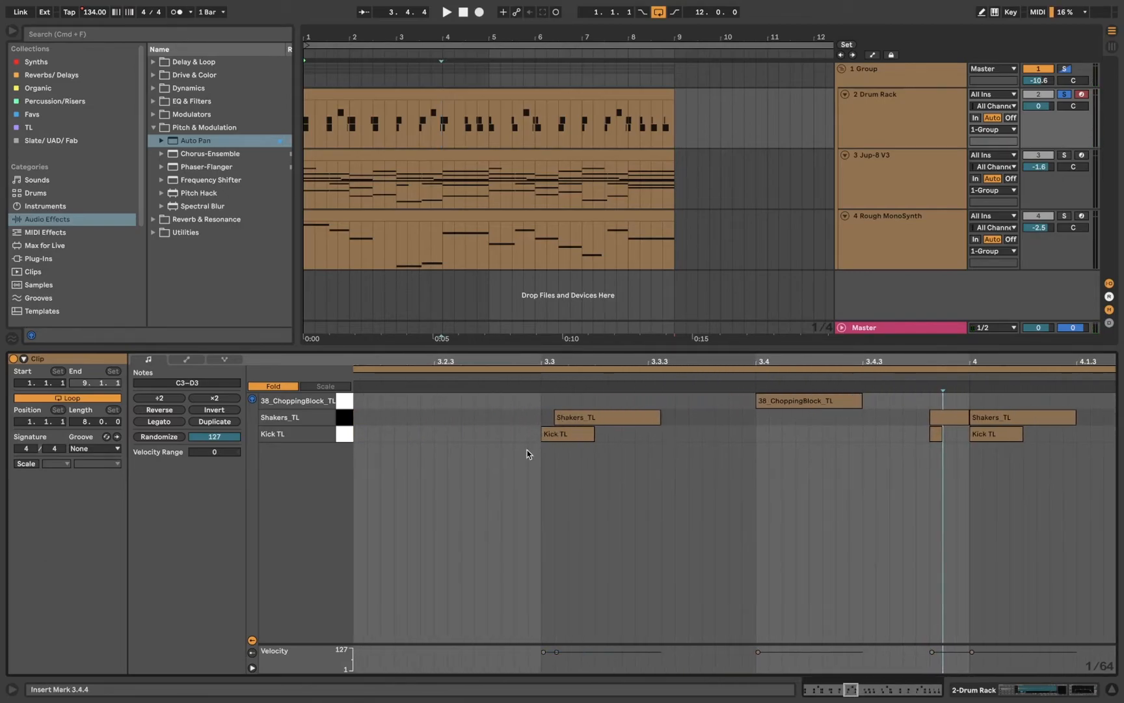
left_click_drag(599, 362, 599, 254)
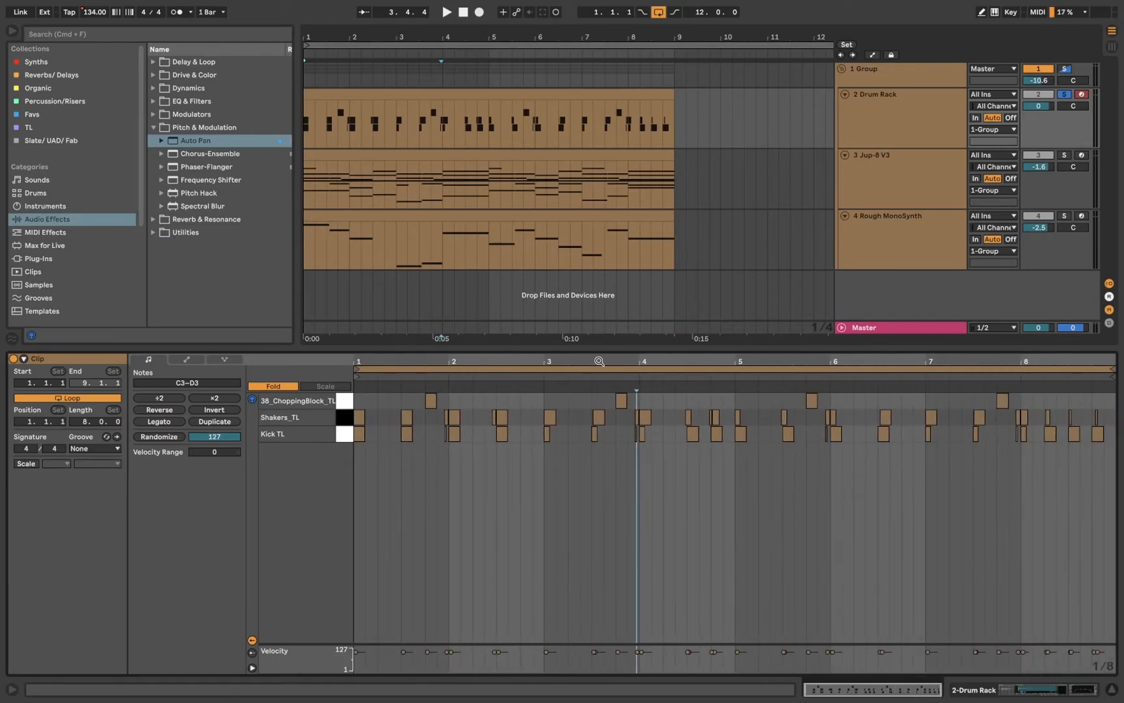
Step: Draw short Kick TL and Shakers_TL notes freehand with the grid off, just after 1.2 and around 1.2.3 of the drum clip
left_click(879, 122)
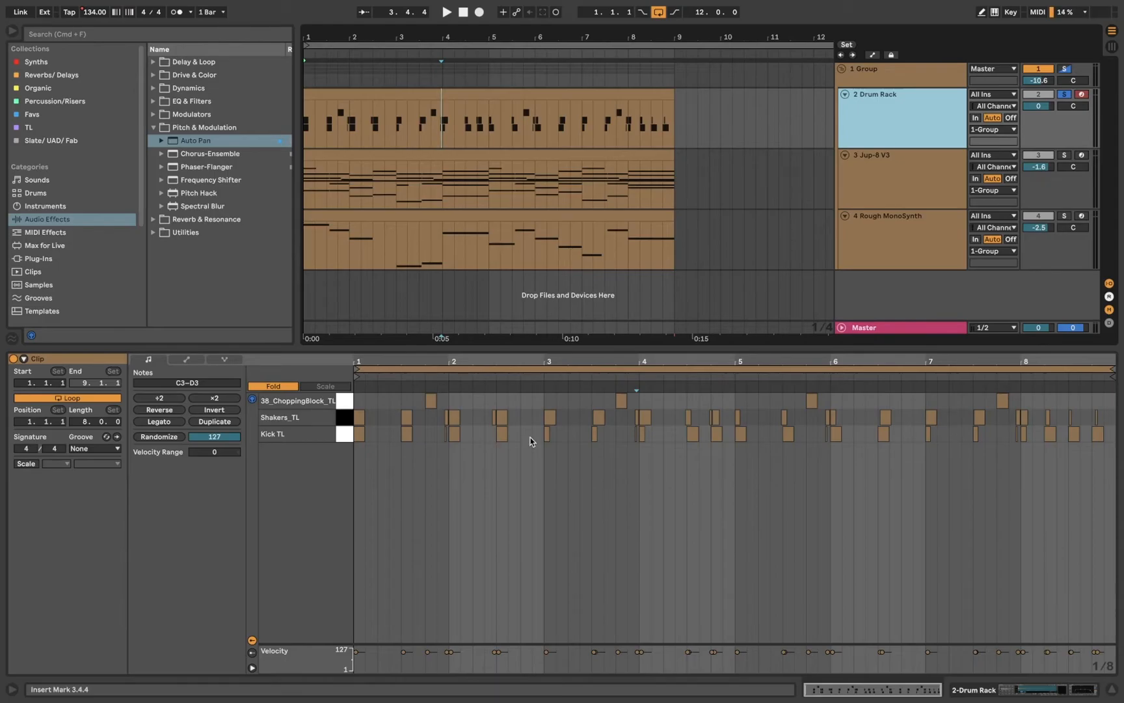
left_click_drag(358, 360, 358, 429)
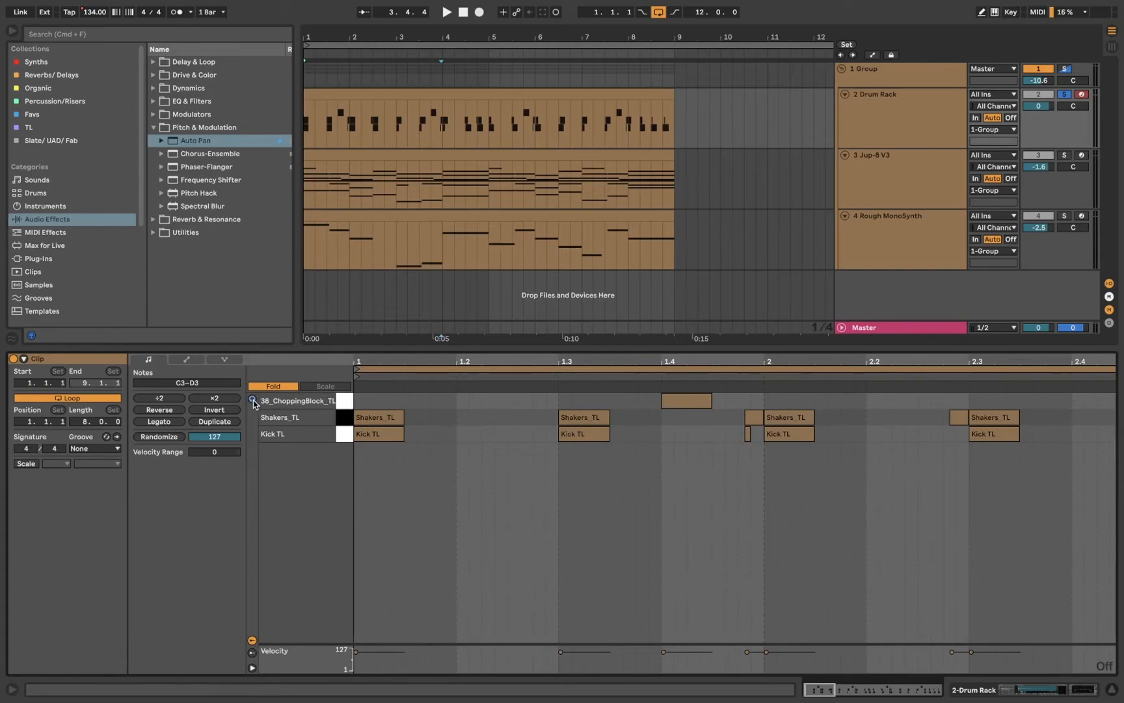
left_click_drag(457, 431, 457, 421)
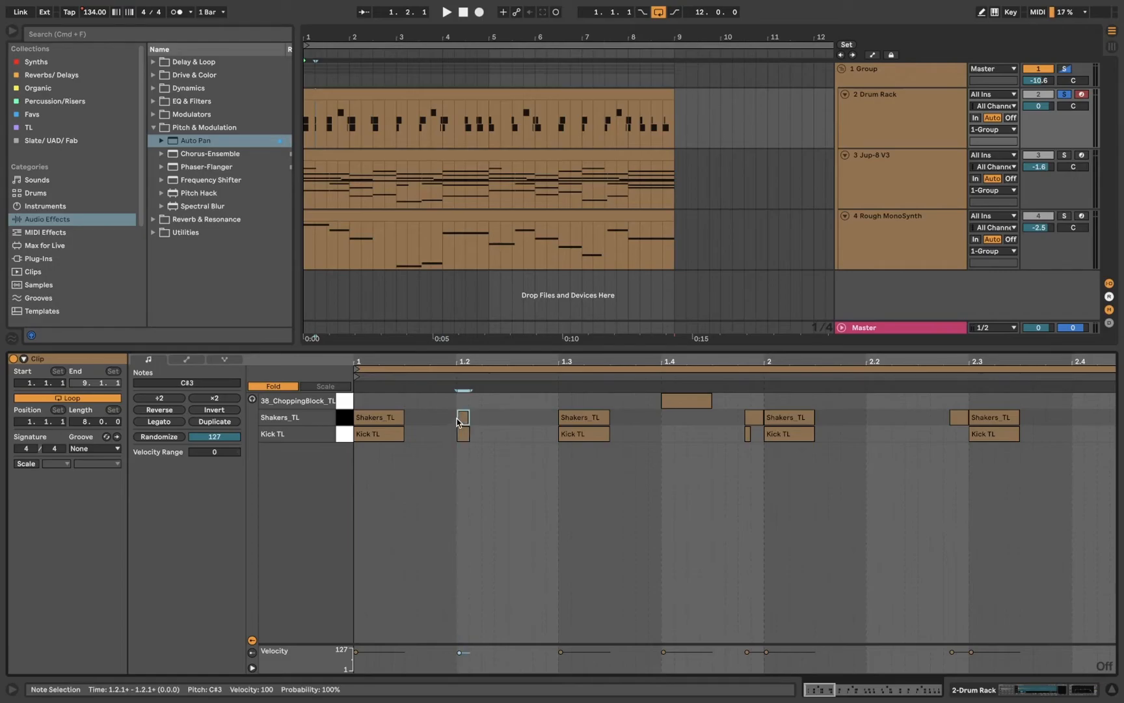
left_click(506, 434)
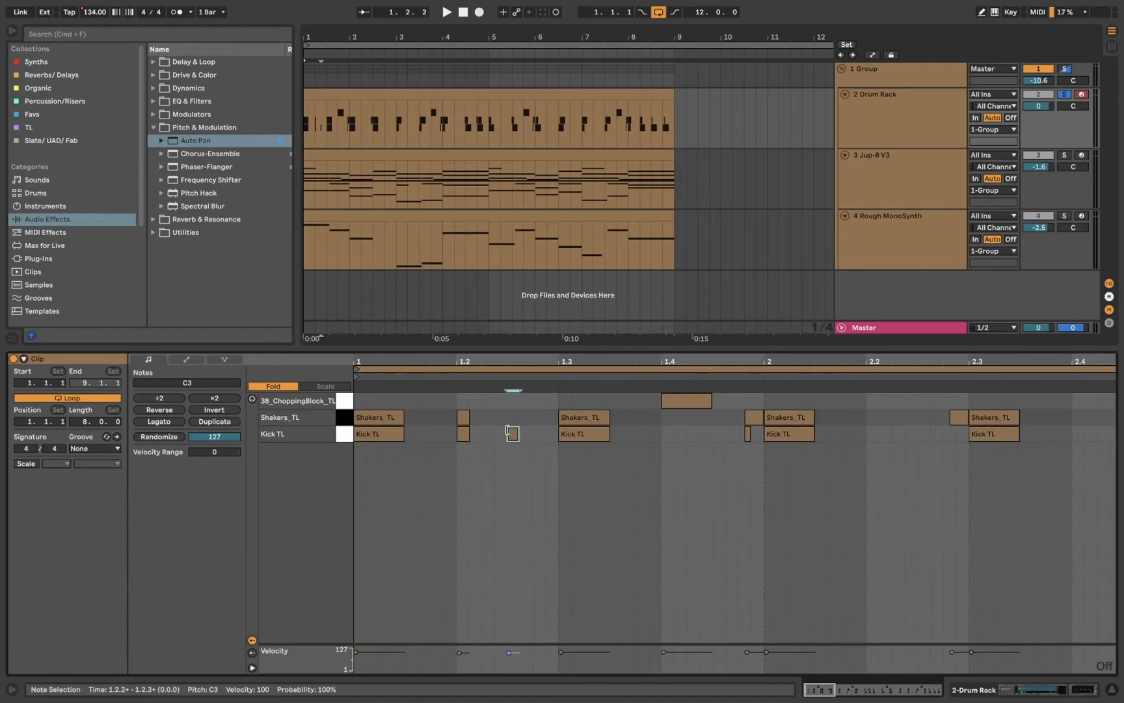
left_click(507, 417)
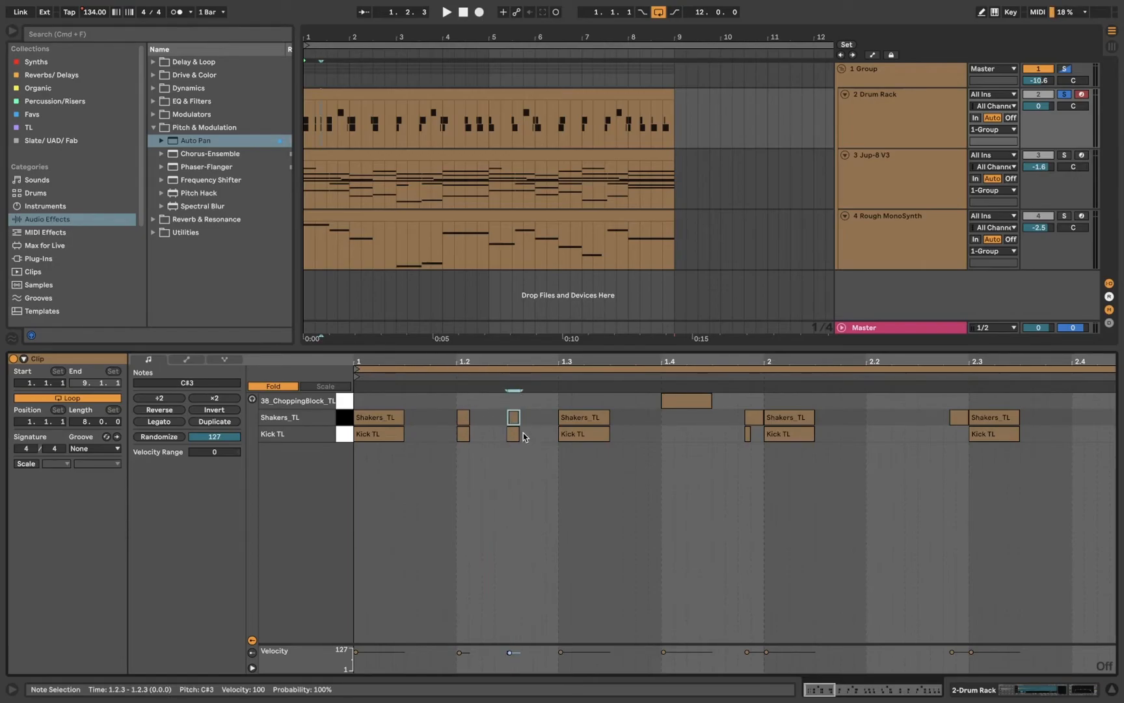
Step: Inspect the timing offsets of the freehand kick and shaker notes between 1.2 and 1.3, and delete those notes
left_click_drag(460, 357, 410, 426)
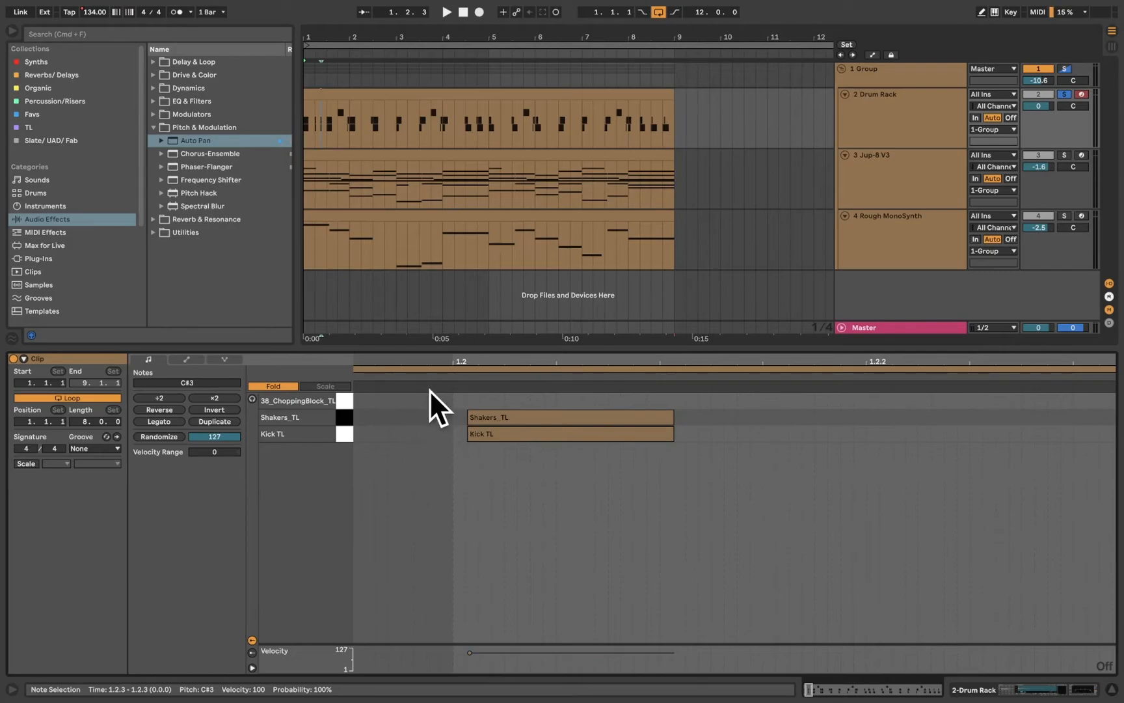
scroll(911, 431, "right", 10)
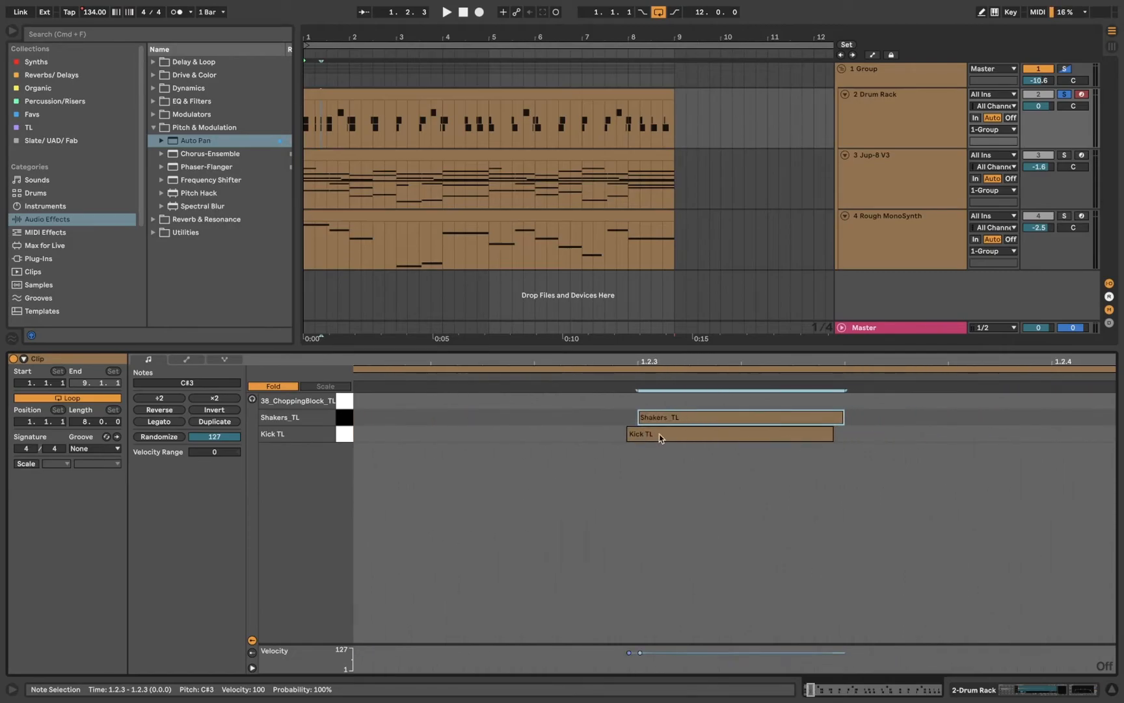
left_click_drag(639, 359, 633, 270)
left_click_drag(623, 391, 504, 473)
key("Delete")
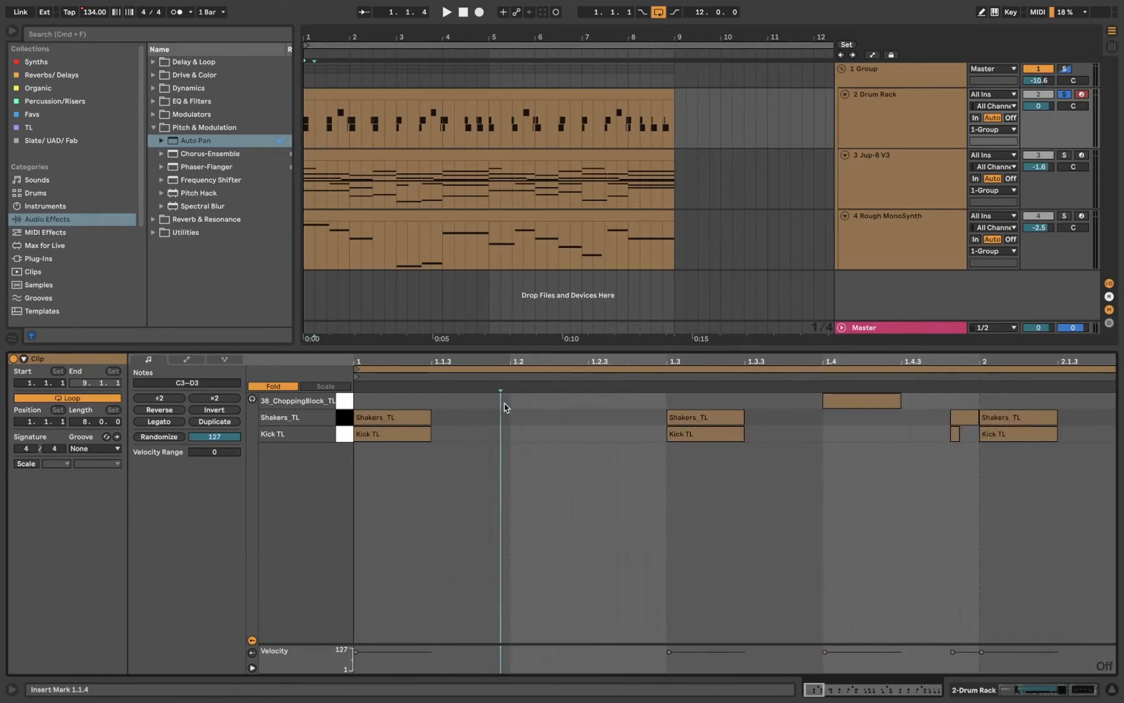
Step: Draw a short Shakers_TL note just after 2.2 in the drum clip and examine its offset from the grid line
scroll(652, 449, "right", 5)
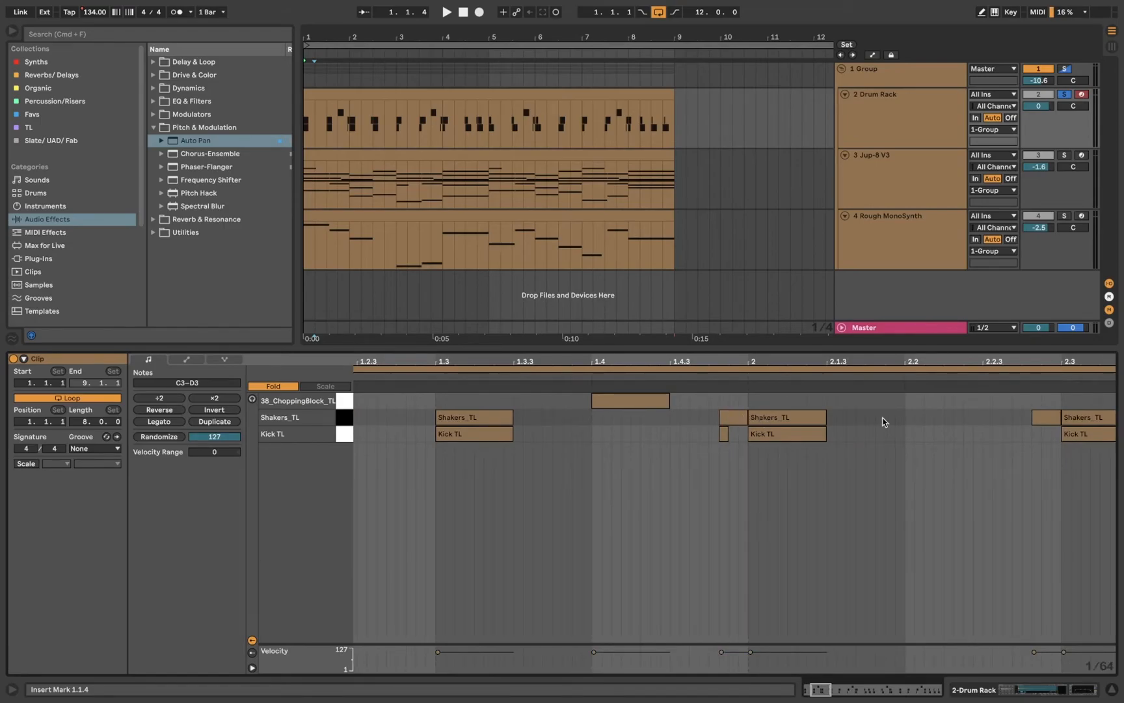
double_click(909, 417)
left_click_drag(909, 414, 911, 419)
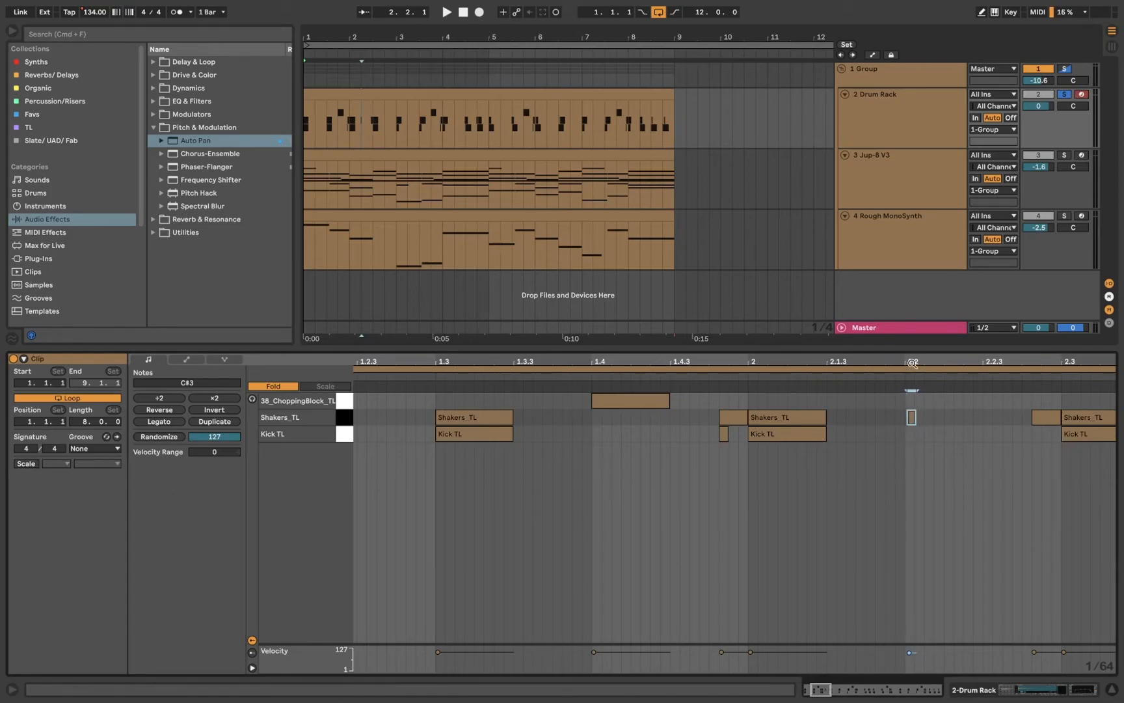
left_click_drag(906, 358, 908, 365)
scroll(1018, 412, "right", 5)
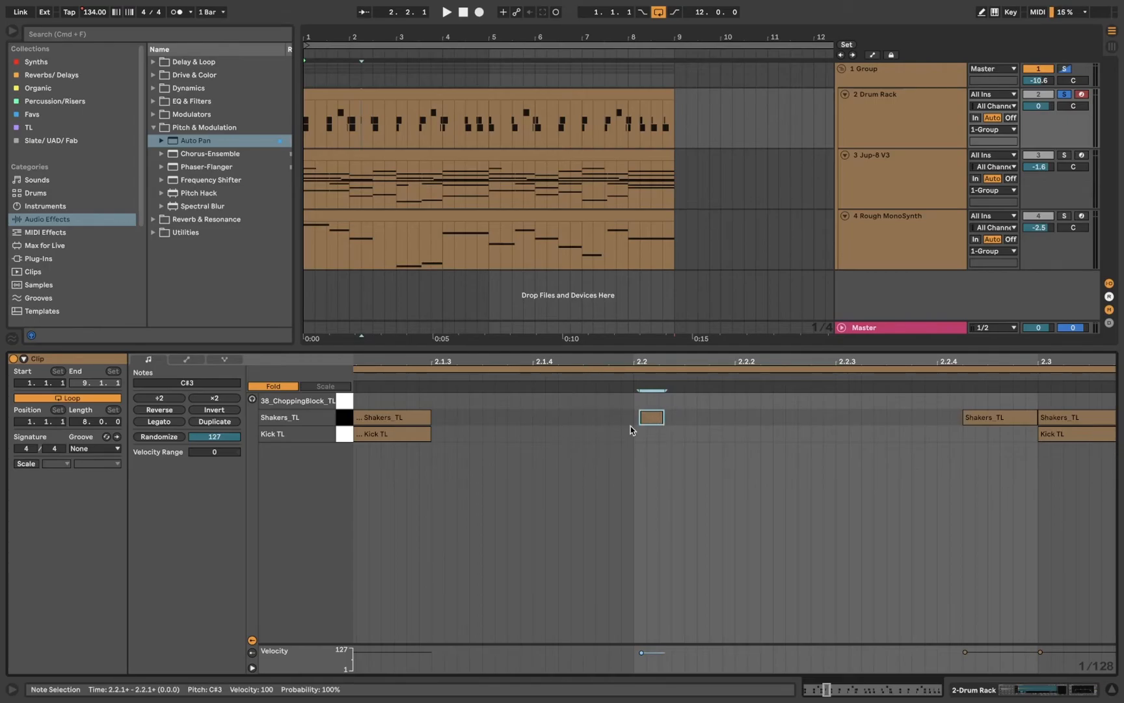
scroll(621, 436, "down", 3, "ctrl")
left_click_drag(617, 411, 672, 454)
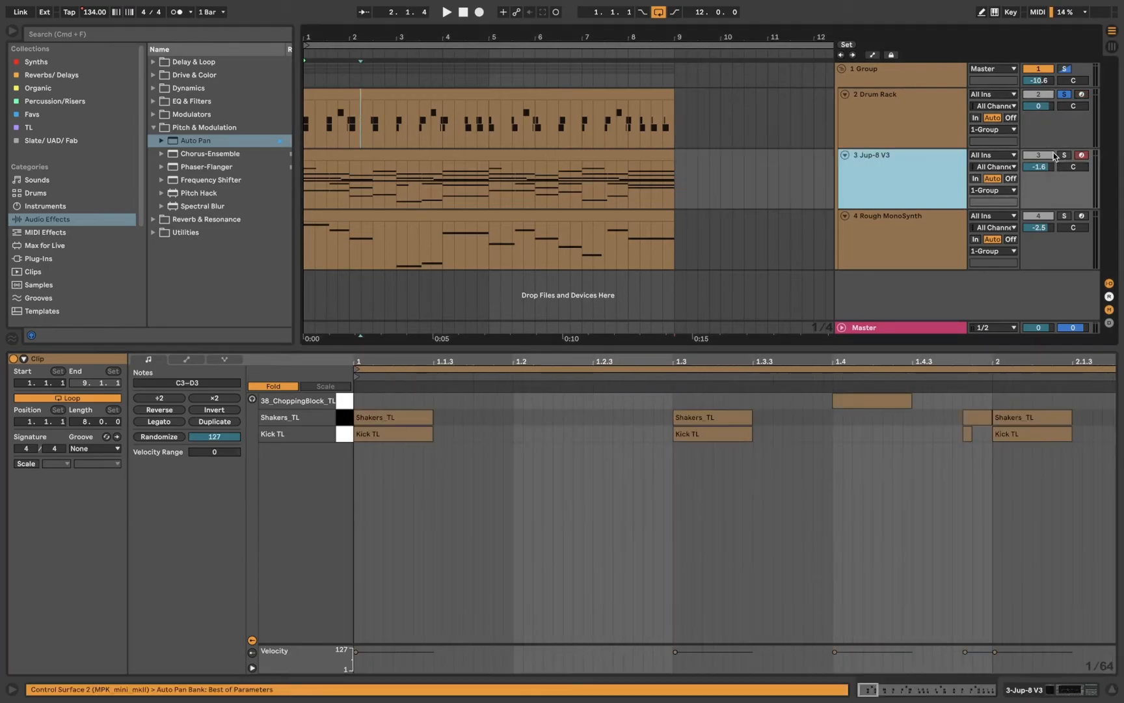
Step: Solo the Jup-8 V3 track instead of the drums and open its eight-bar MIDI clip to view the notes
left_click(1066, 157)
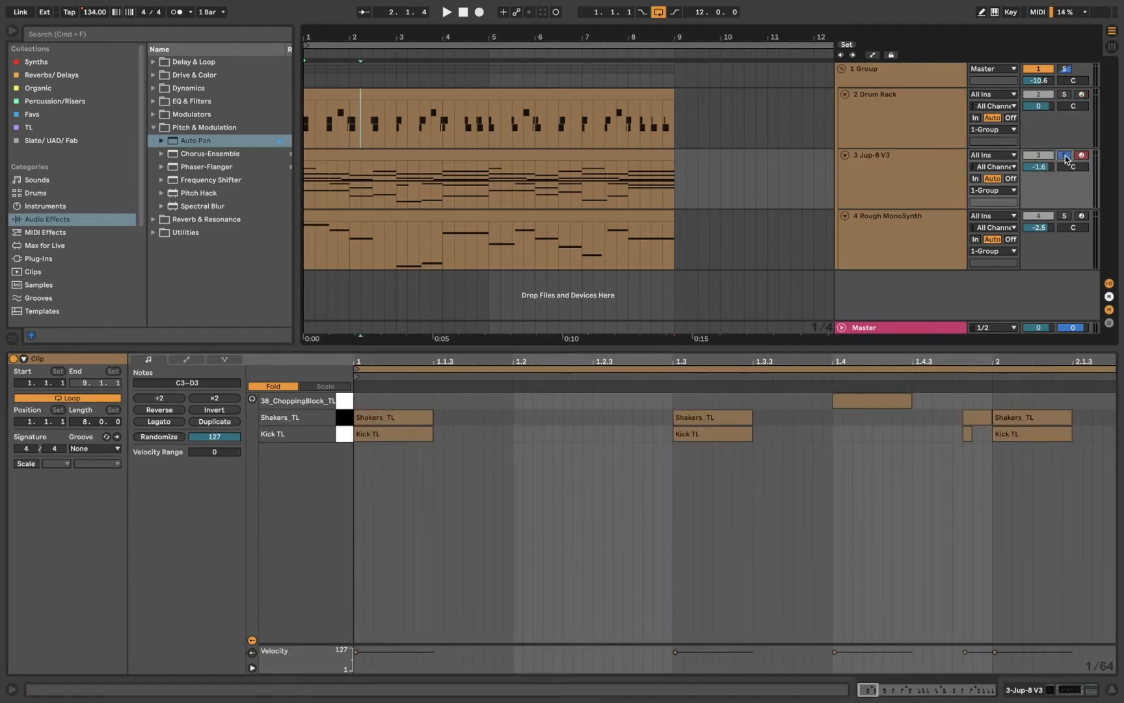
left_click(427, 158)
left_click(850, 184)
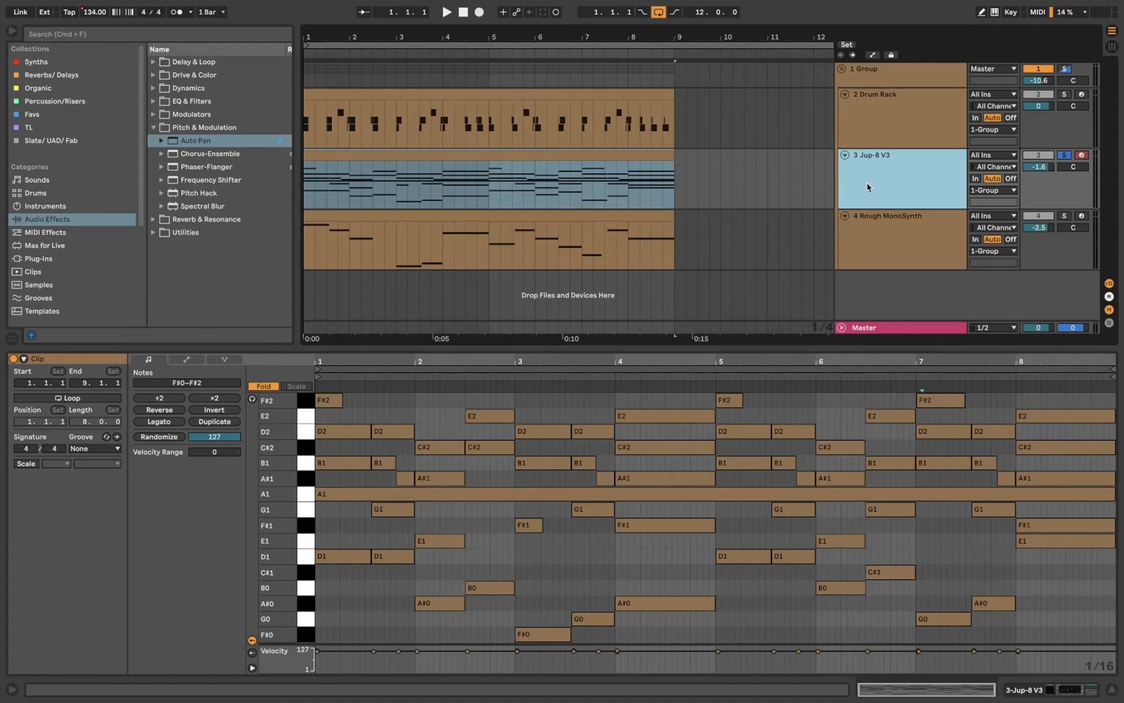
Step: Show the Jup-8 V3 track's devices, open the synth's plug-in window to examine its settings, and hide it again
key("shift+Tab")
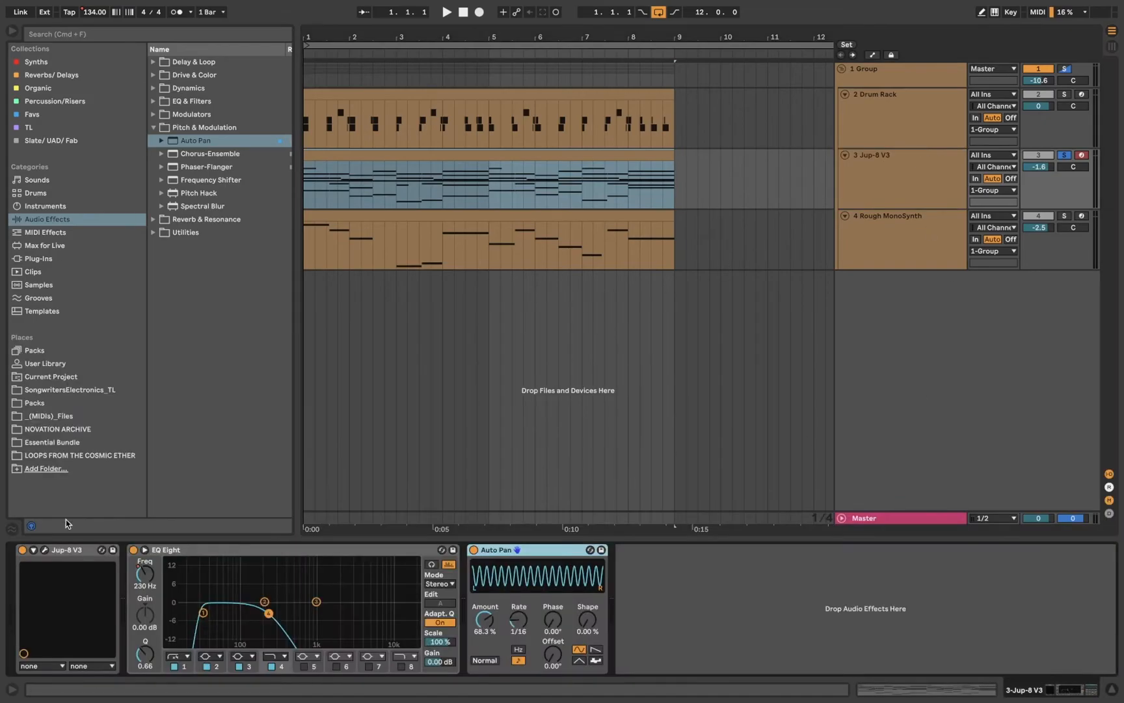
left_click(45, 549)
left_click_drag(534, 124, 537, 86)
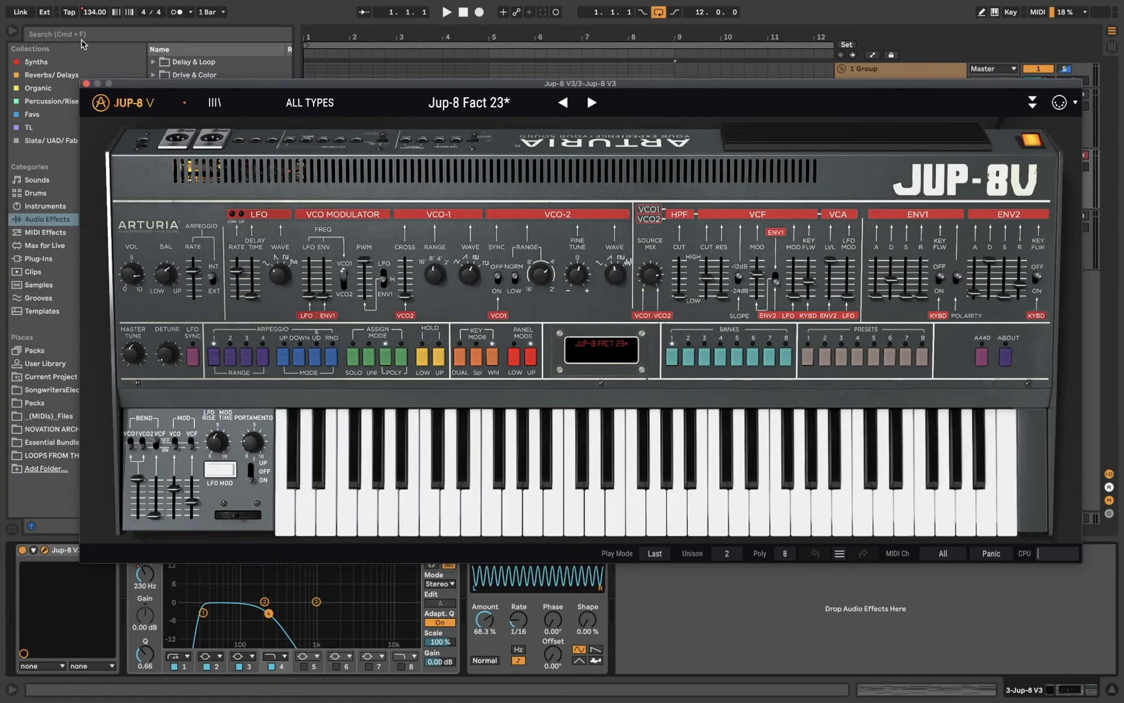
key("alt+super+p")
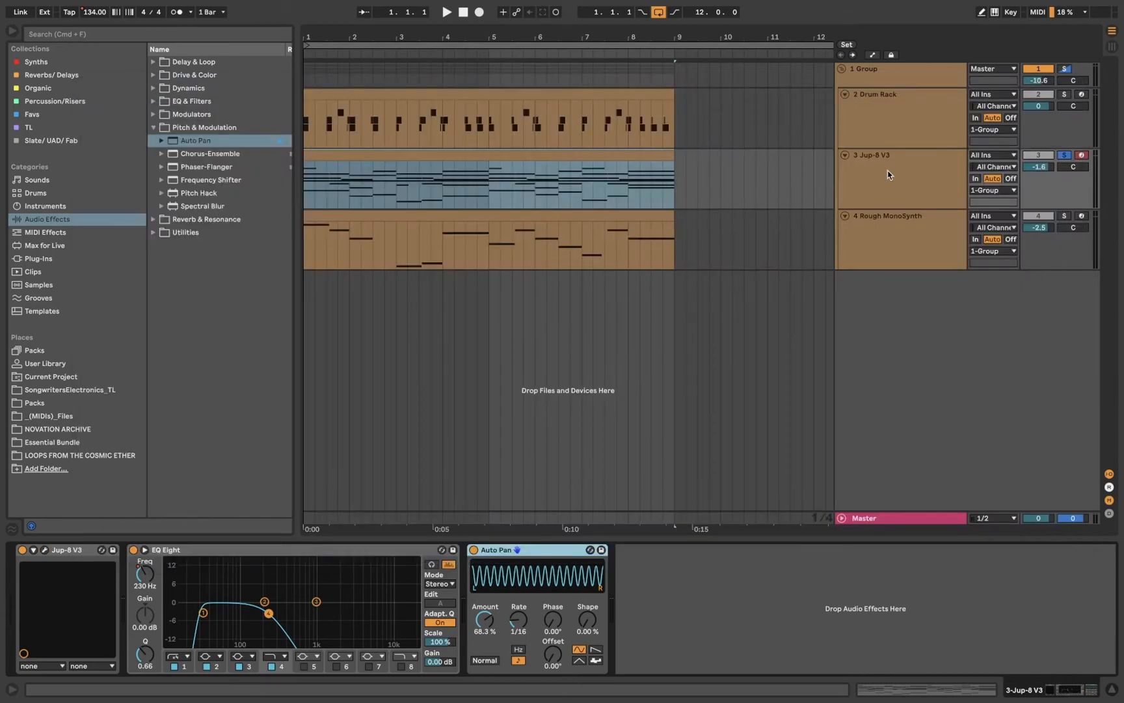
Step: Display the automation of EQ Eight's band 4 frequency on the Jup-8 V3 track and examine the filter sweep up to bar 9
left_click(907, 176)
key("a")
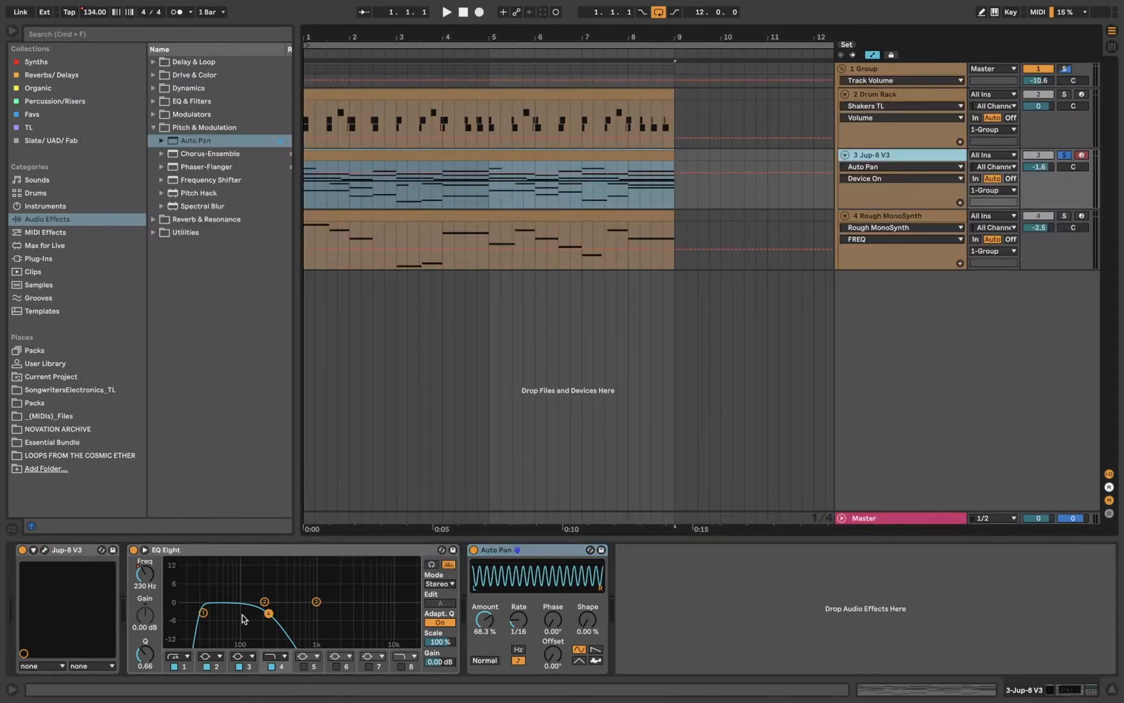
left_click(140, 576)
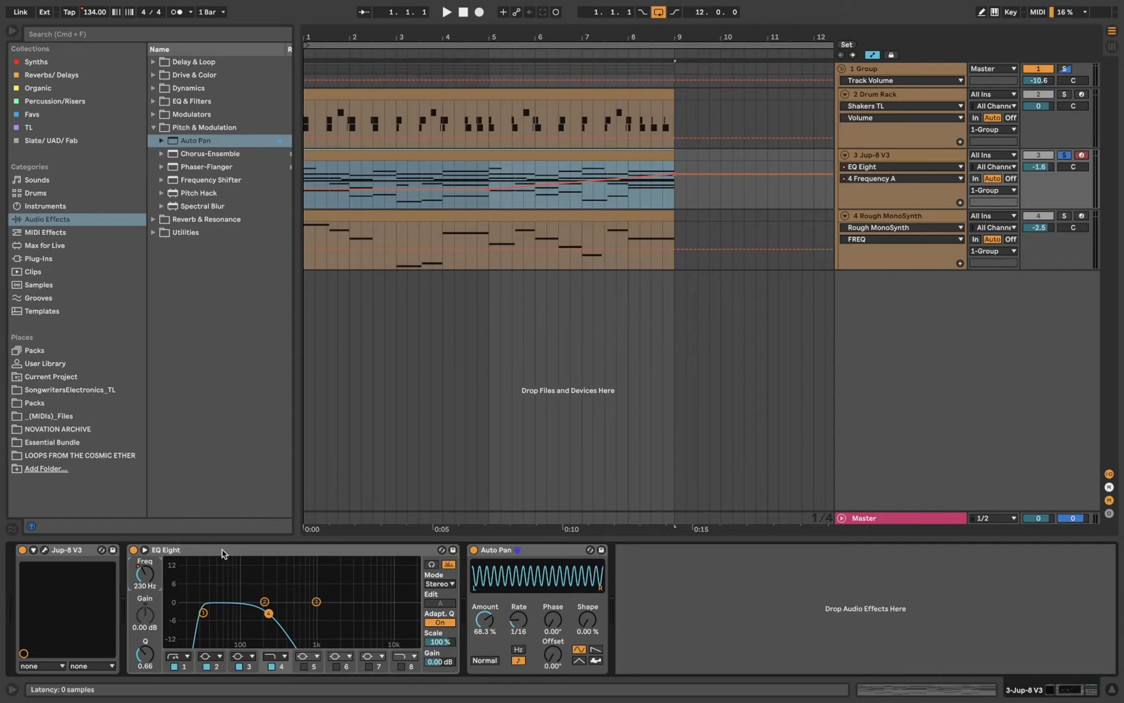
left_click(222, 551)
left_click(138, 578)
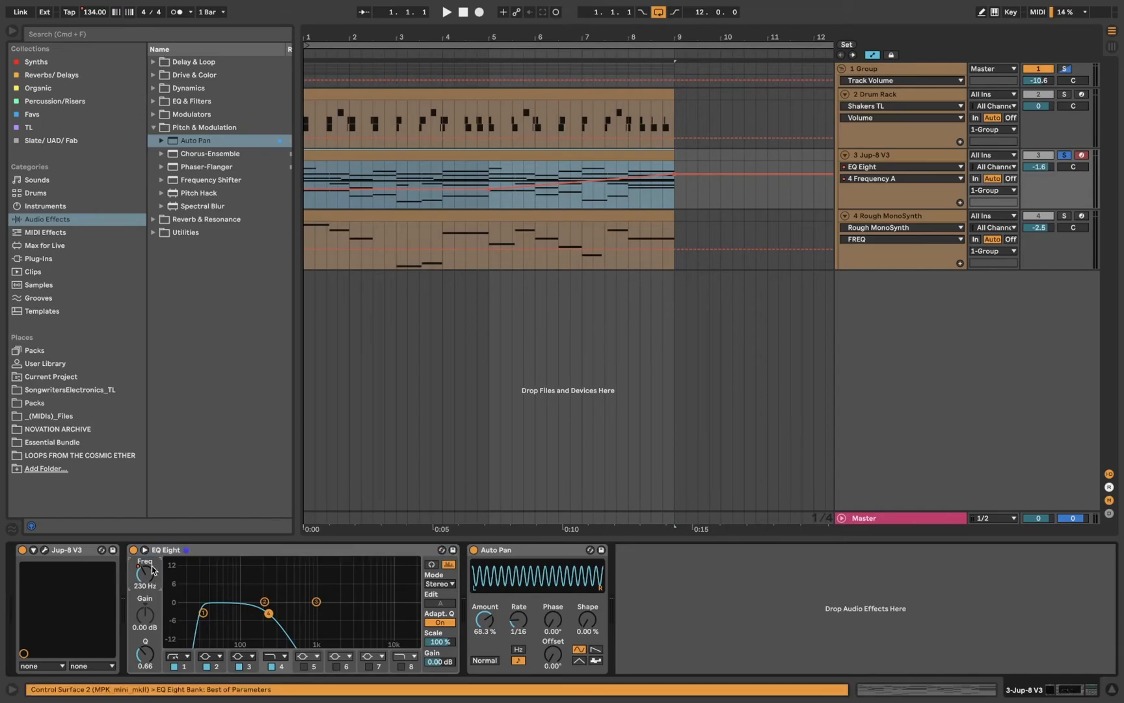
left_click(627, 201)
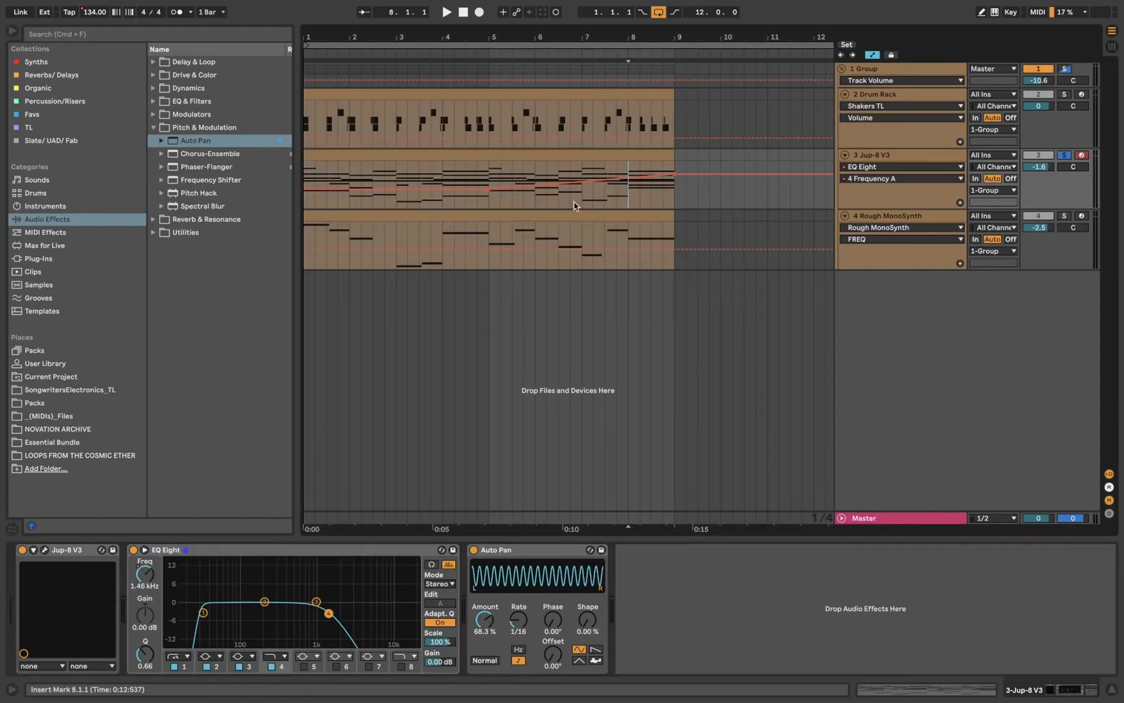
left_click_drag(503, 203, 663, 203)
left_click(698, 192)
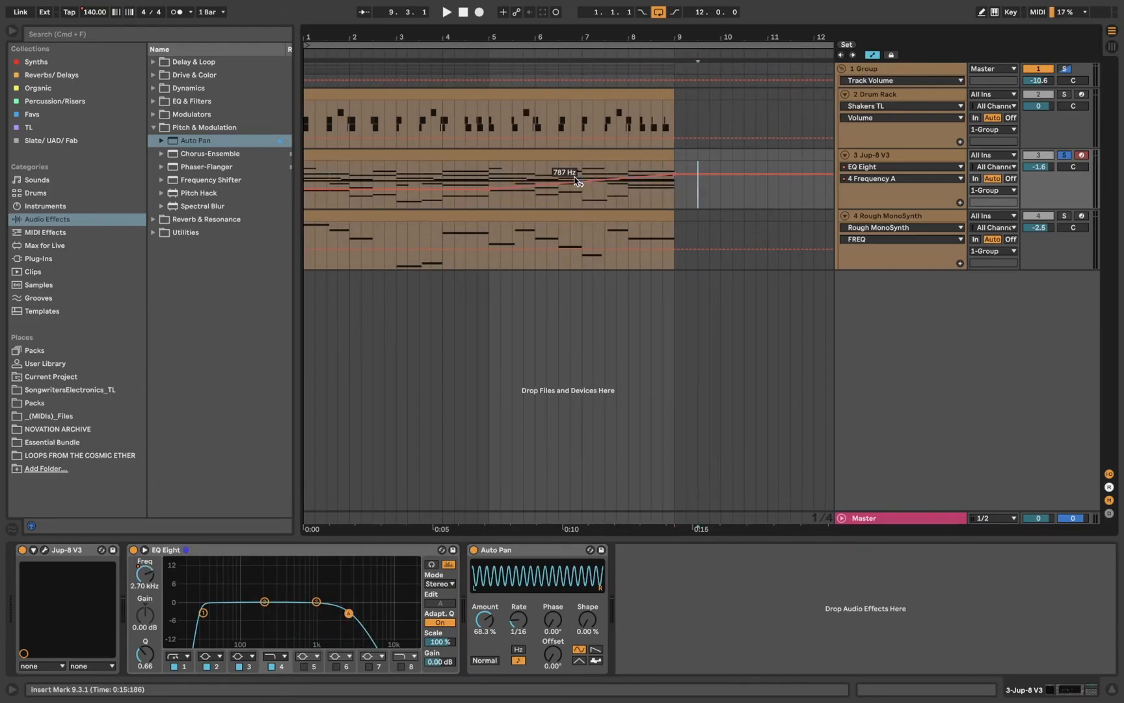
Step: Unfold the Jup-8 V3 device's parameters, look through them, and fold them again
left_click(33, 551)
scroll(514, 613, "right", 5)
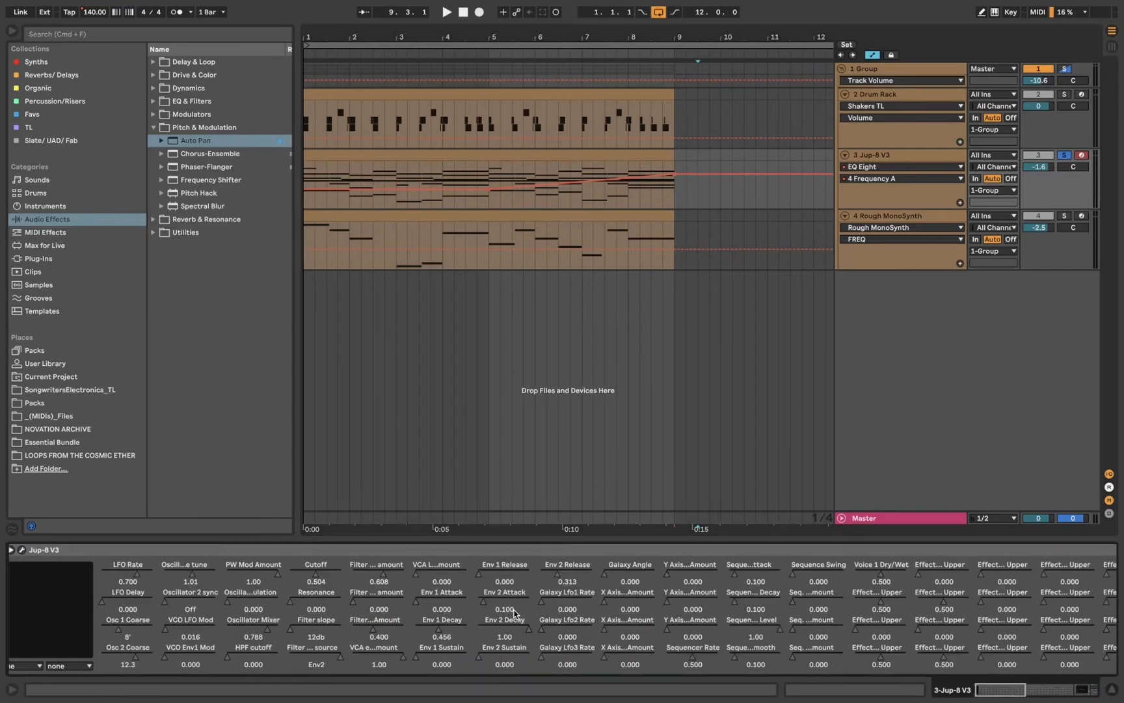
scroll(514, 614, "right", 20)
scroll(516, 615, "left", 20)
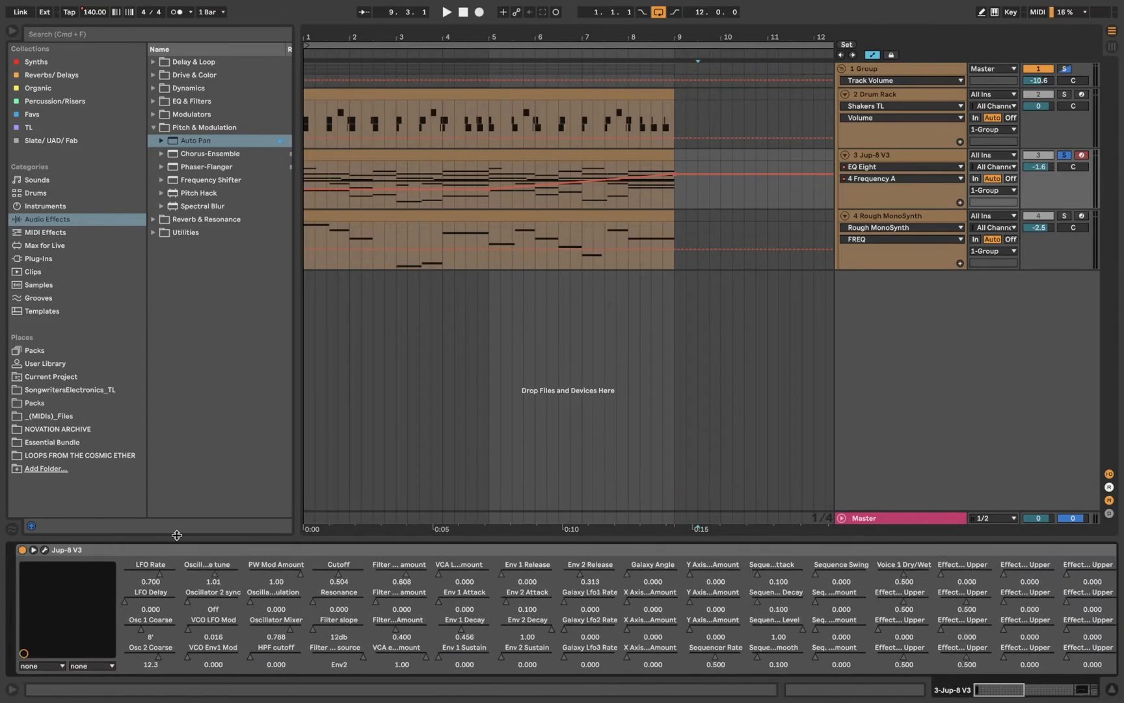
left_click(33, 551)
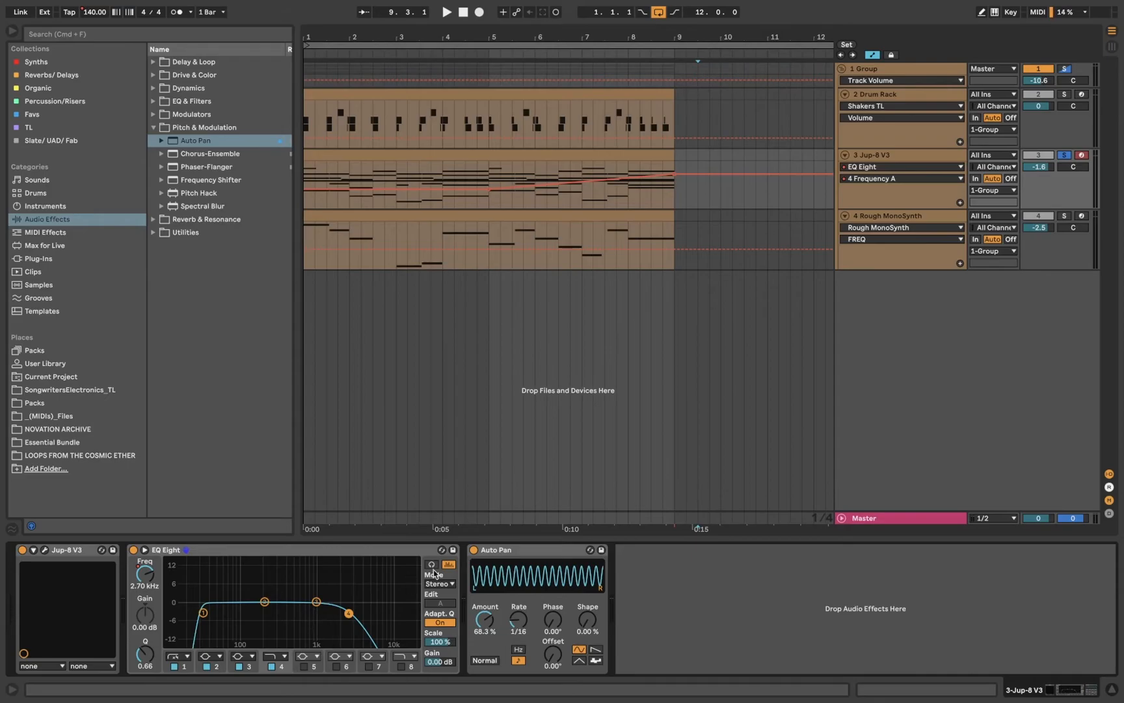
Step: Add a second Auto Pan after the existing one on the Jup-8 V3 track and set its Amount to 67.5%
left_click(557, 552)
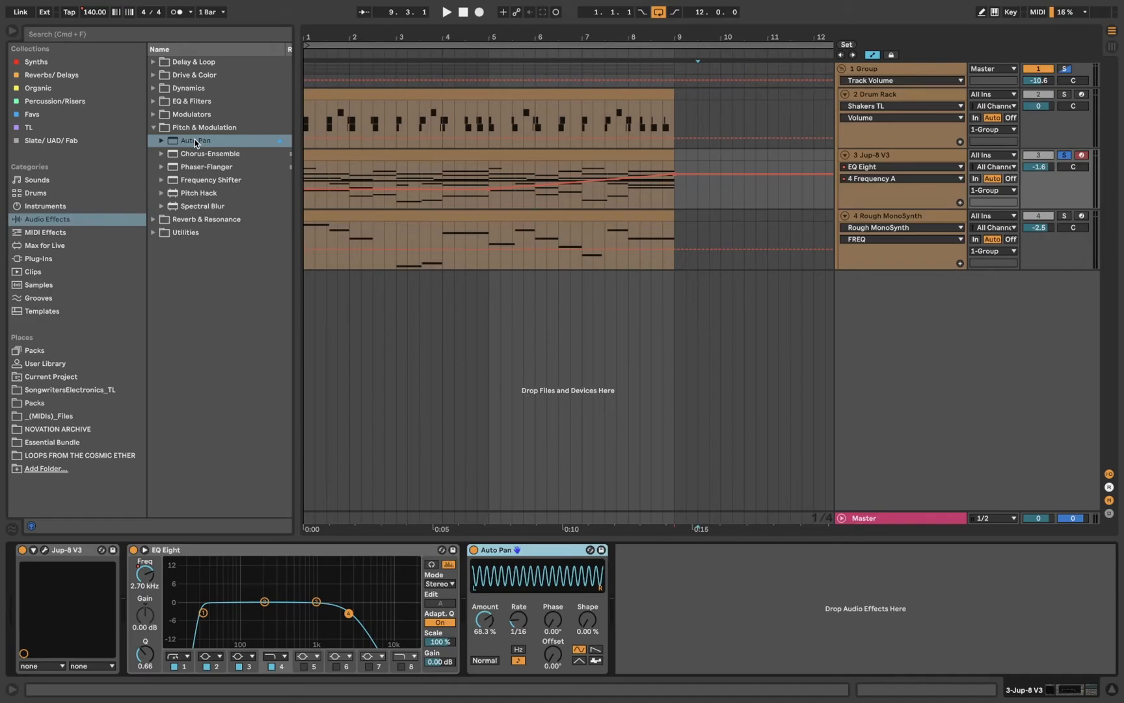
left_click_drag(194, 140, 771, 609)
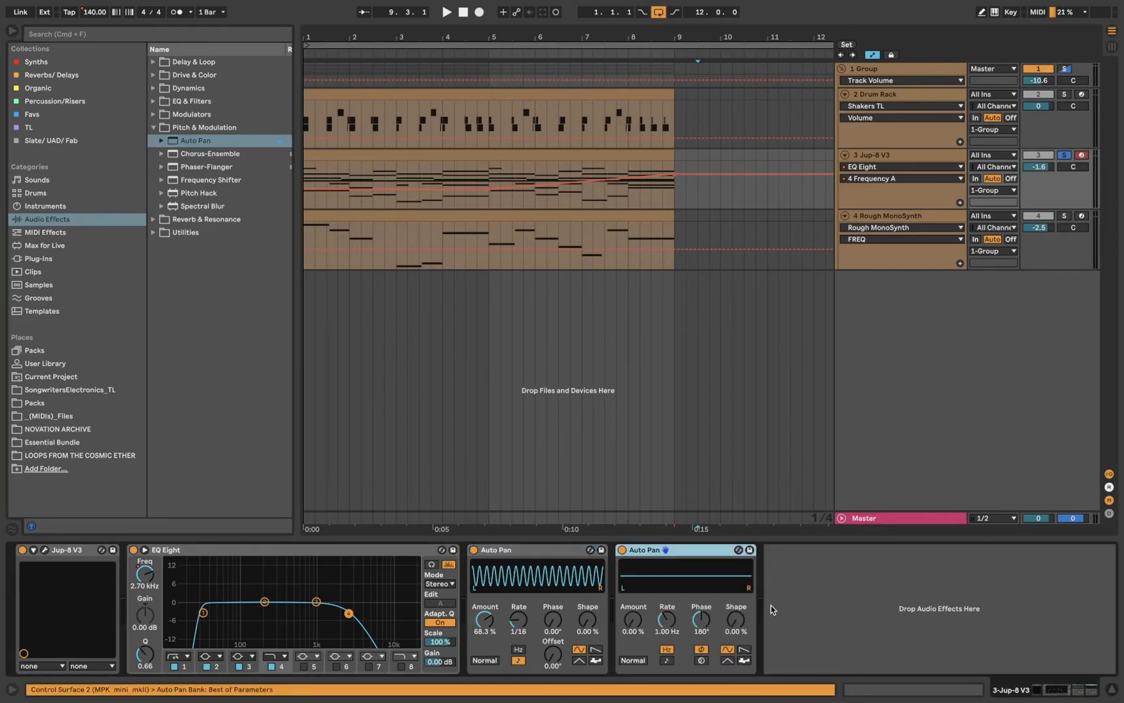
left_click_drag(629, 620, 629, 573)
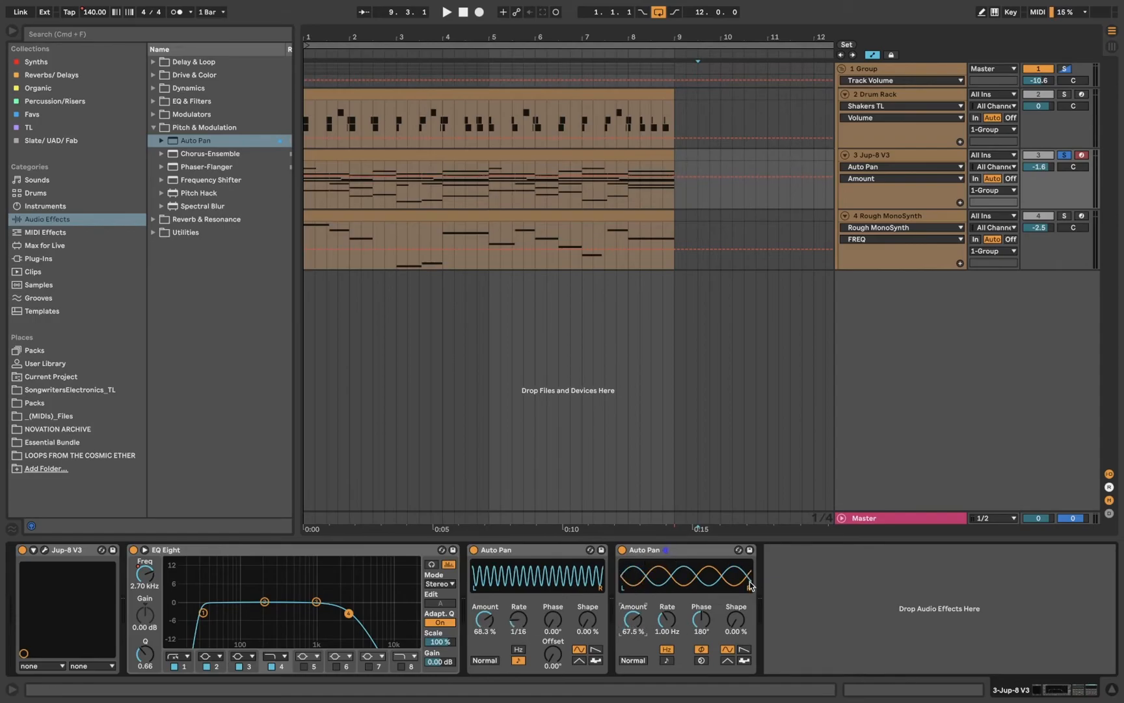
Step: Switch the second Auto Pan's rate to tempo sync and set it to 1/8
left_click(667, 651)
left_click(665, 661)
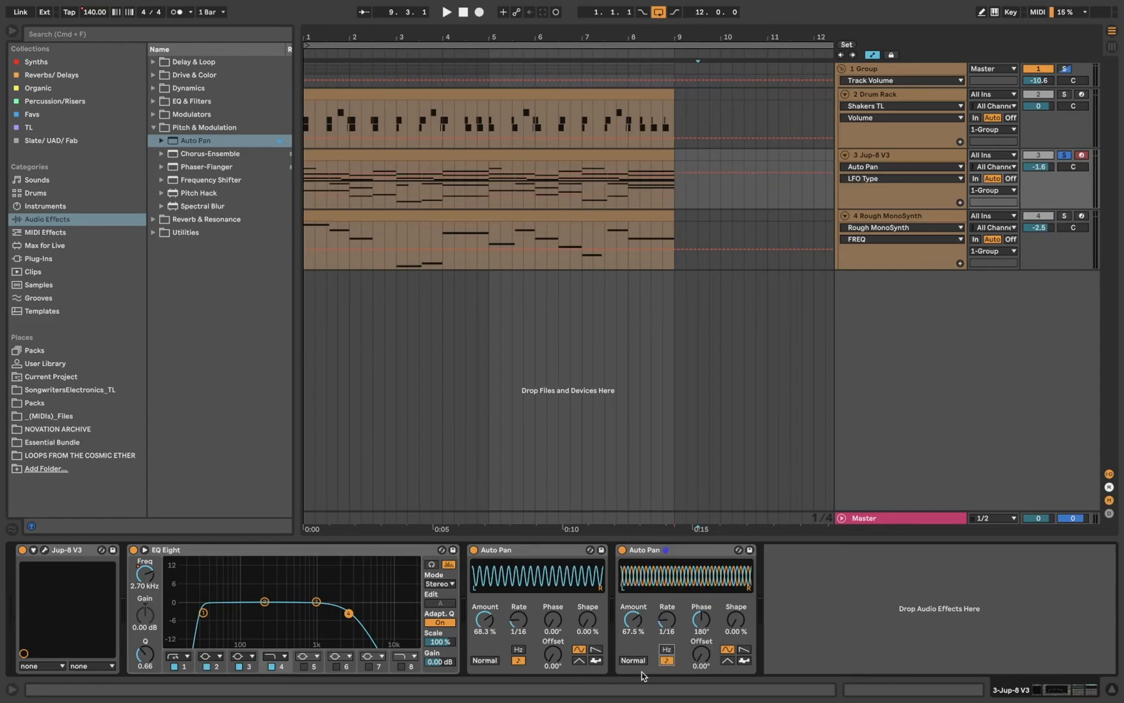
left_click_drag(667, 621, 667, 612)
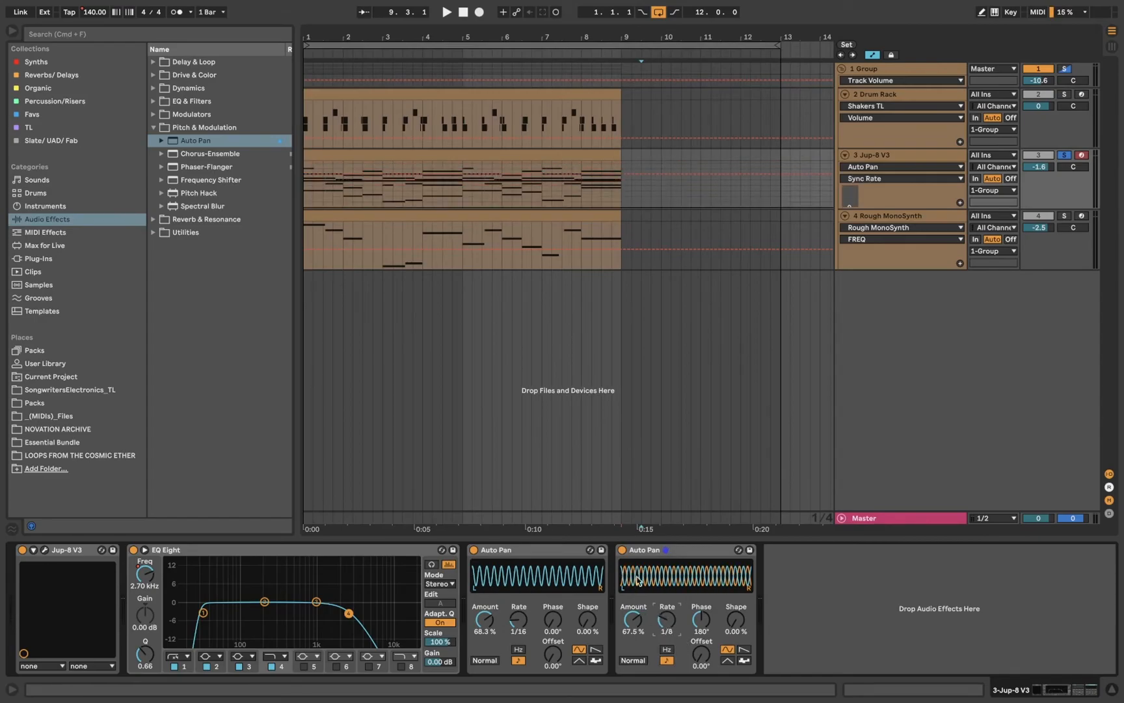
Step: Lower the second Auto Pan's Phase to 0° to compare the left and right waveforms, and return it to 180°
left_click(697, 621)
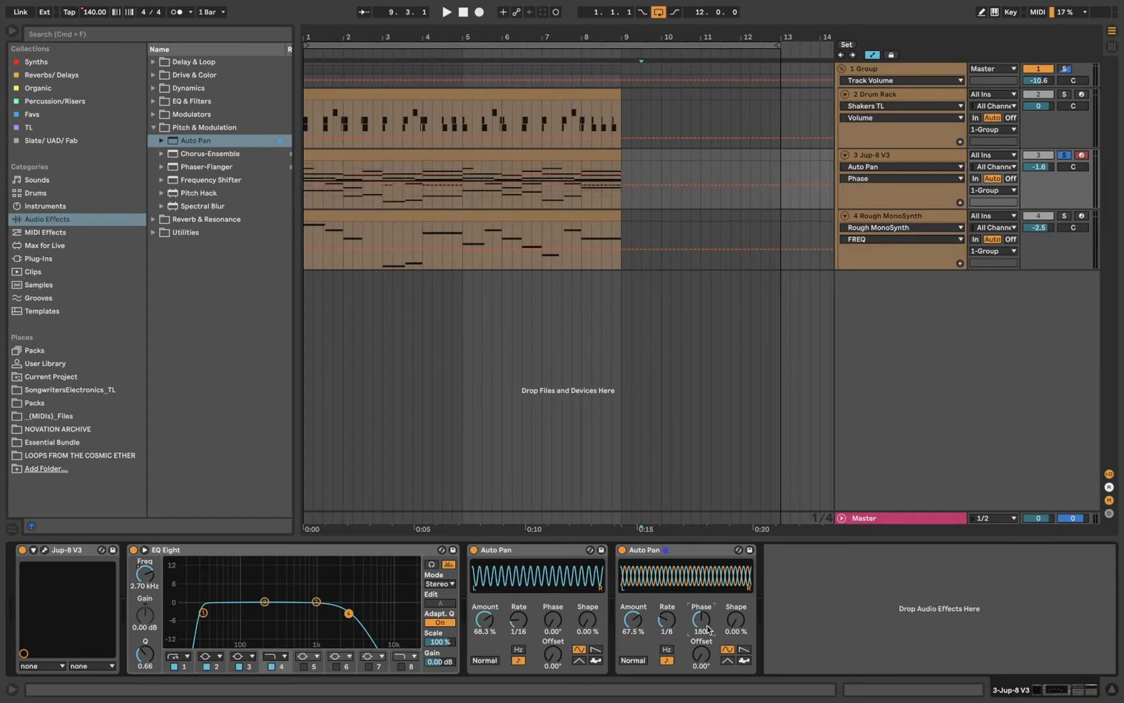
left_click_drag(701, 619, 701, 658)
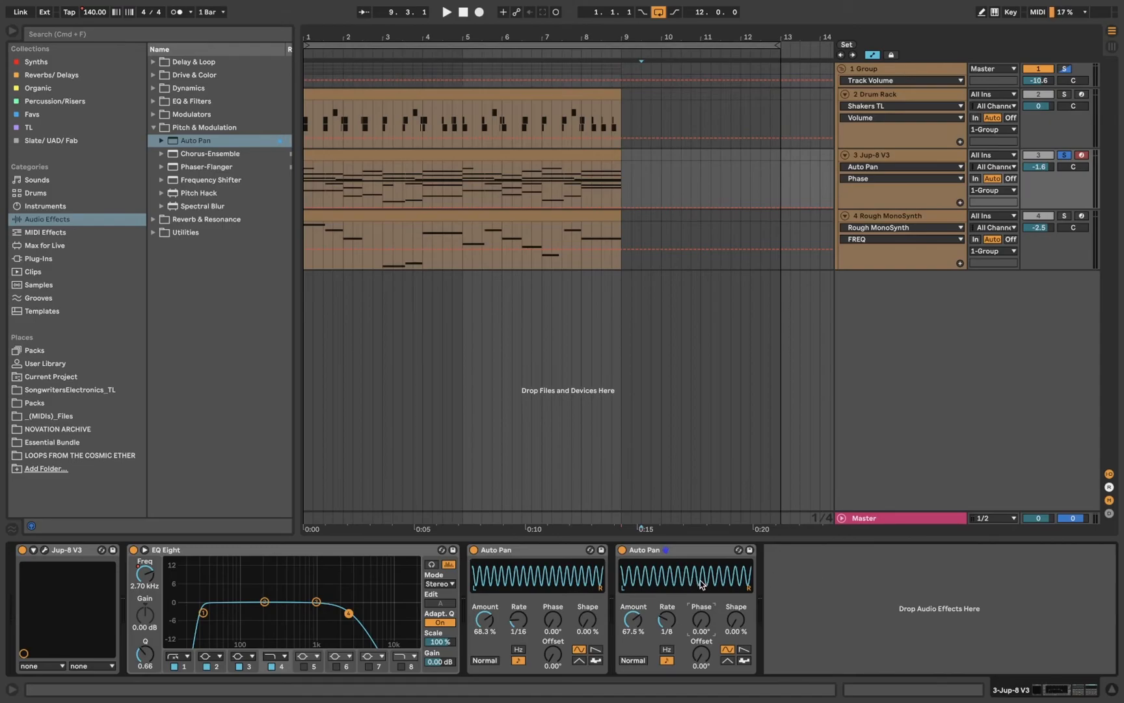
left_click_drag(702, 624, 701, 606)
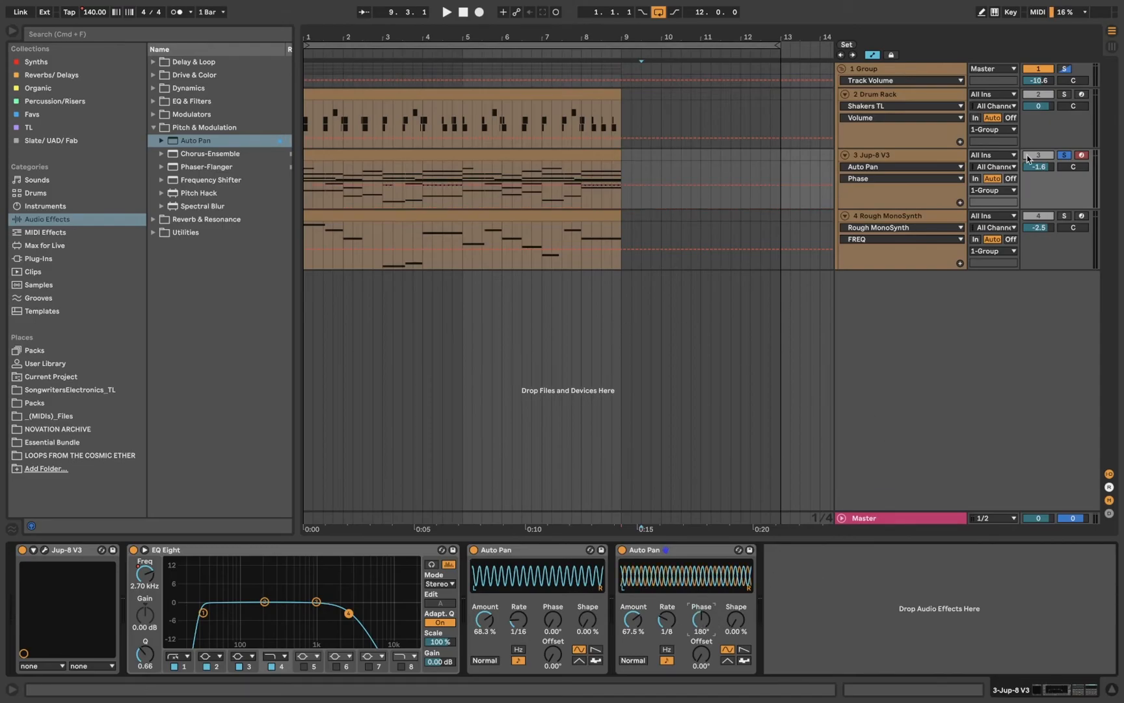
Step: Turn off the original Auto Pan and play the Jup-8 V3 clip from bar 1
left_click(474, 550)
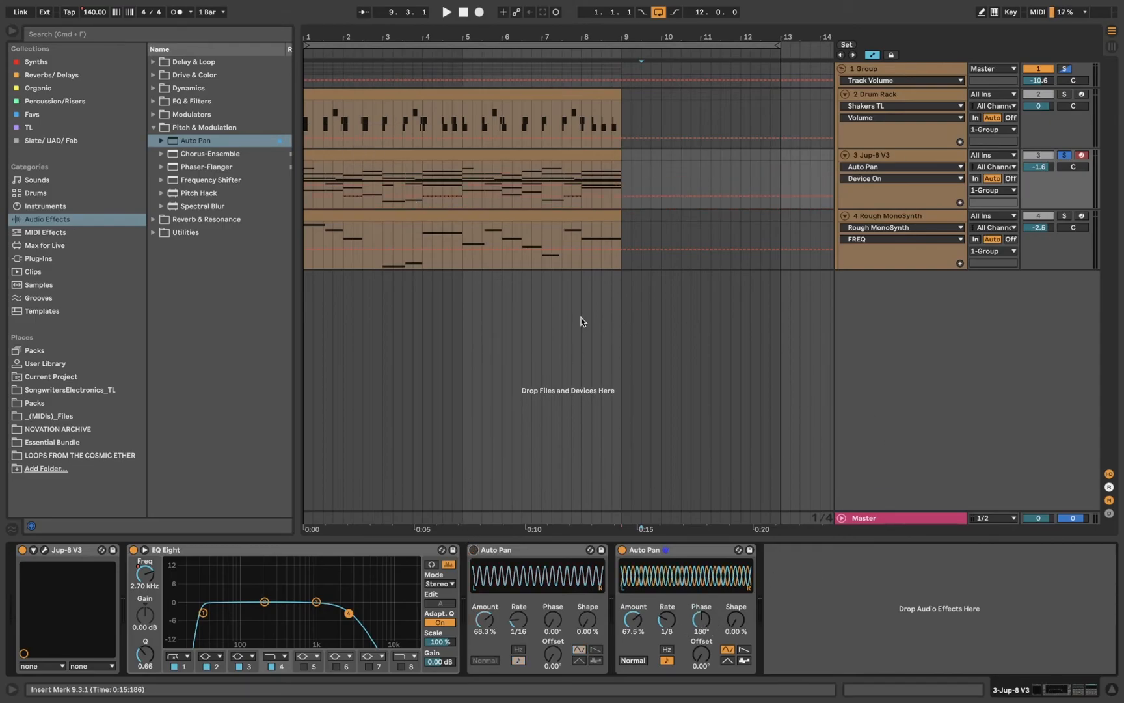
left_click(438, 154)
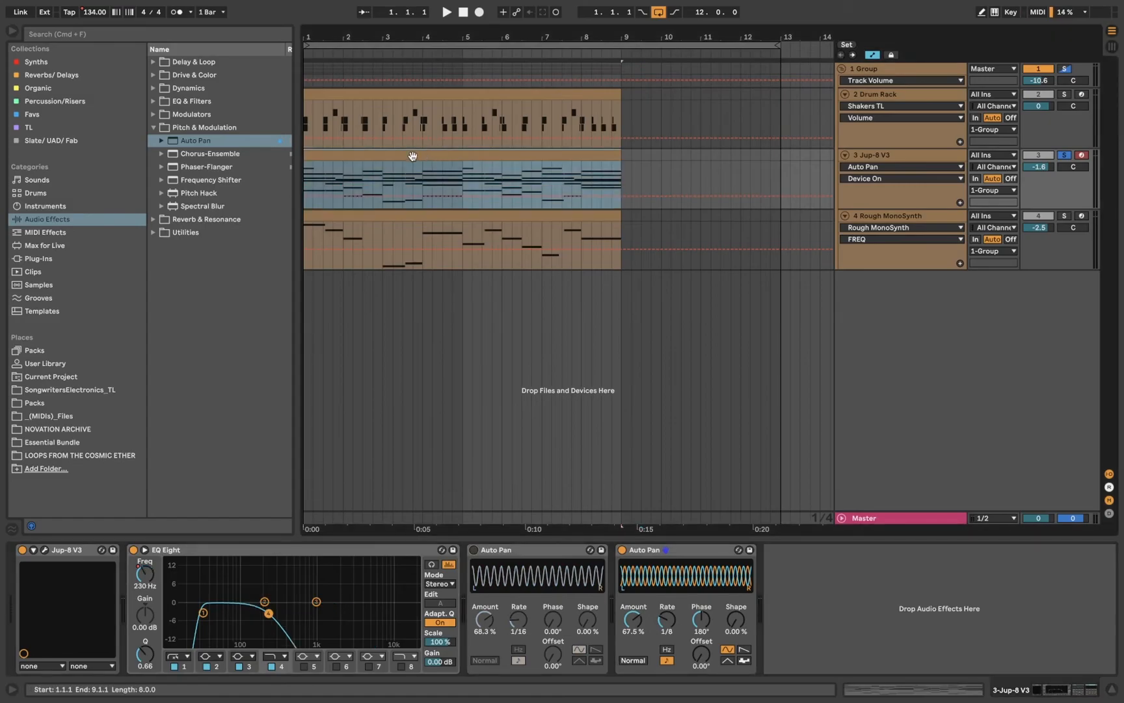
key("space")
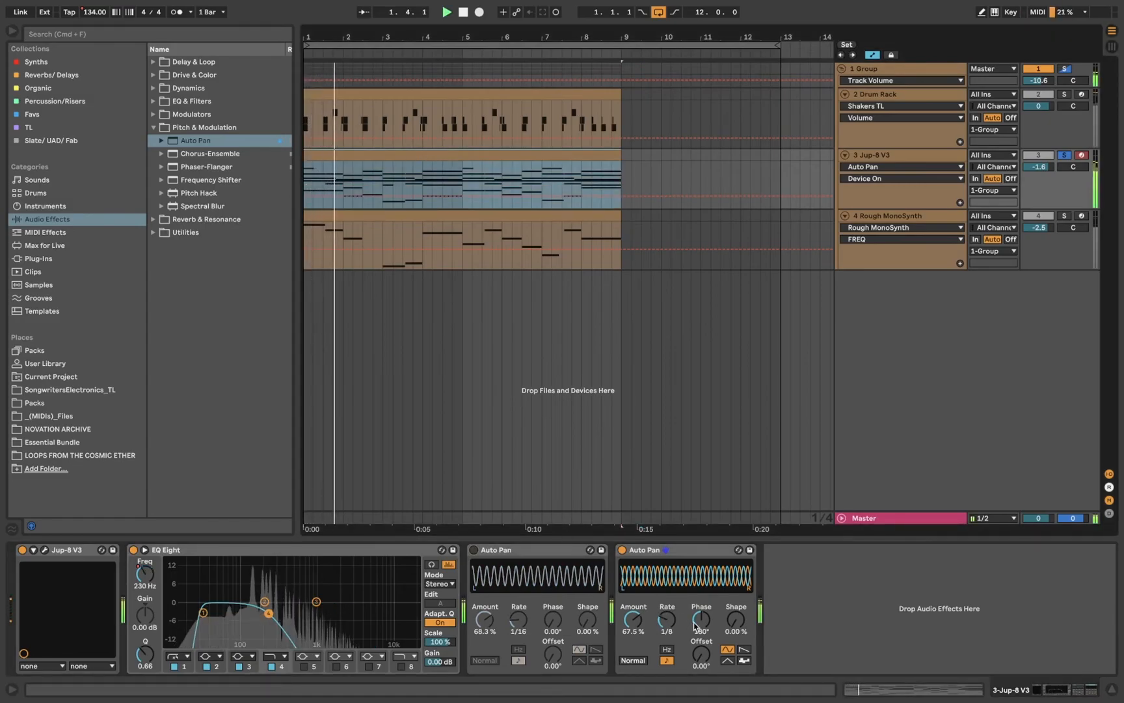
Step: Set the second Auto Pan's Phase to 0° and Shape to 100% while the clip plays
left_click_drag(694, 622, 694, 683)
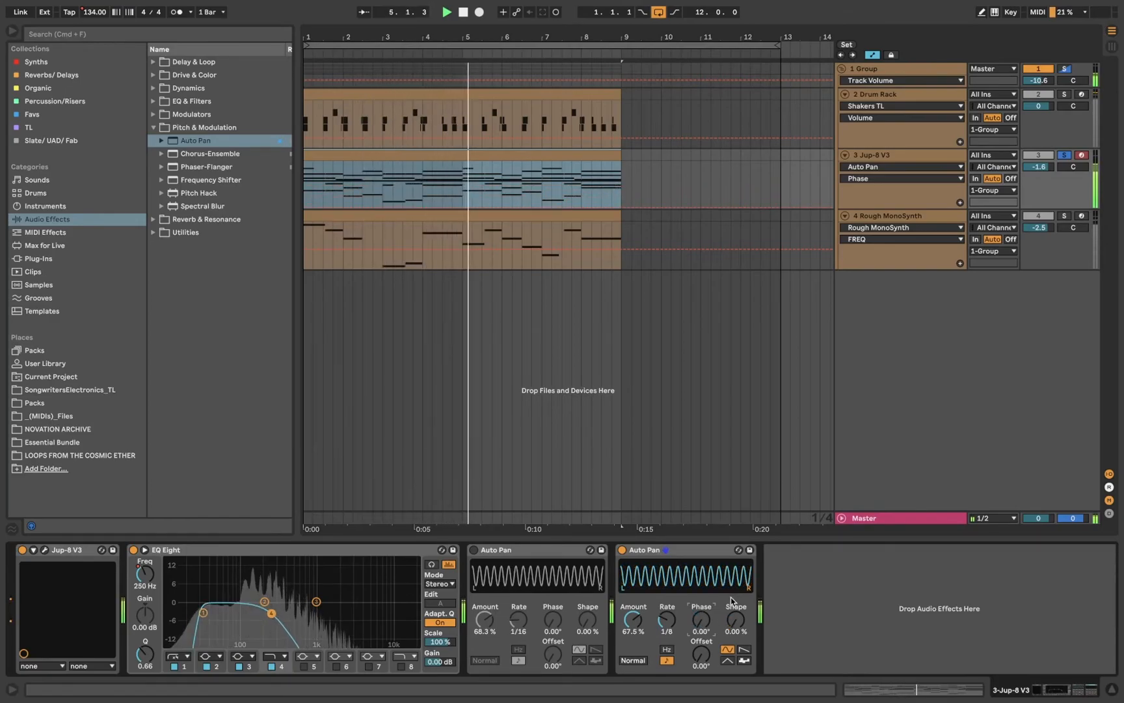
left_click_drag(735, 625, 735, 500)
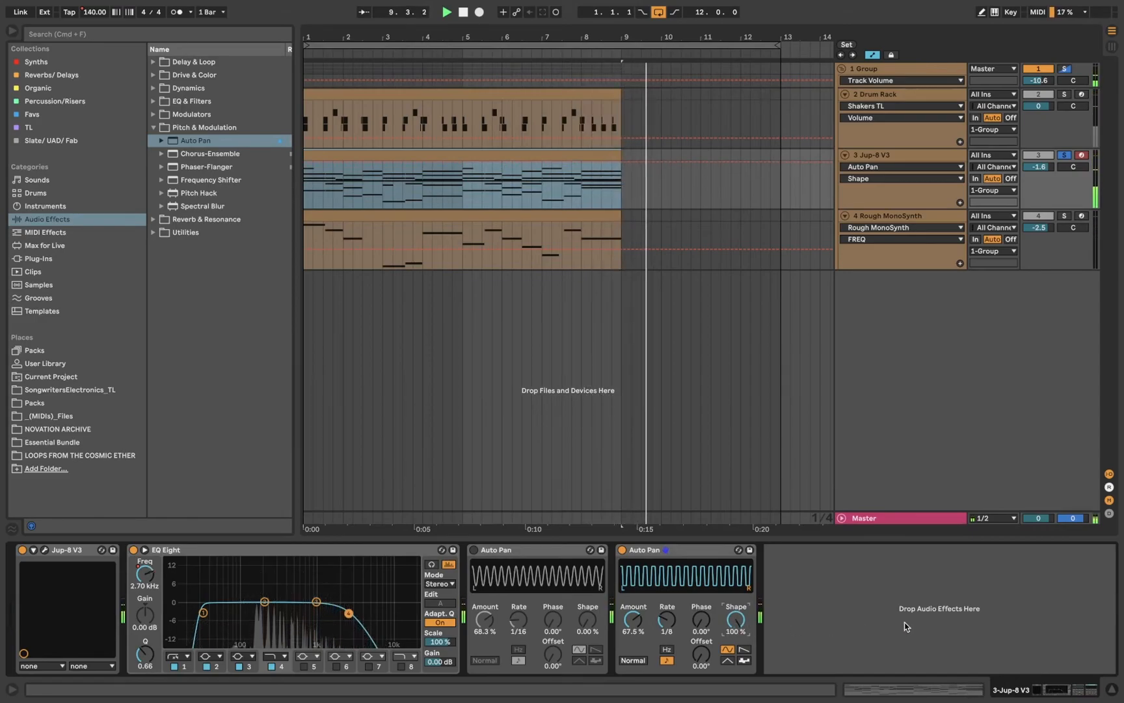
Step: Delete the second Auto Pan from the Jup-8 V3 track and turn the original Auto Pan back on
left_click(692, 555)
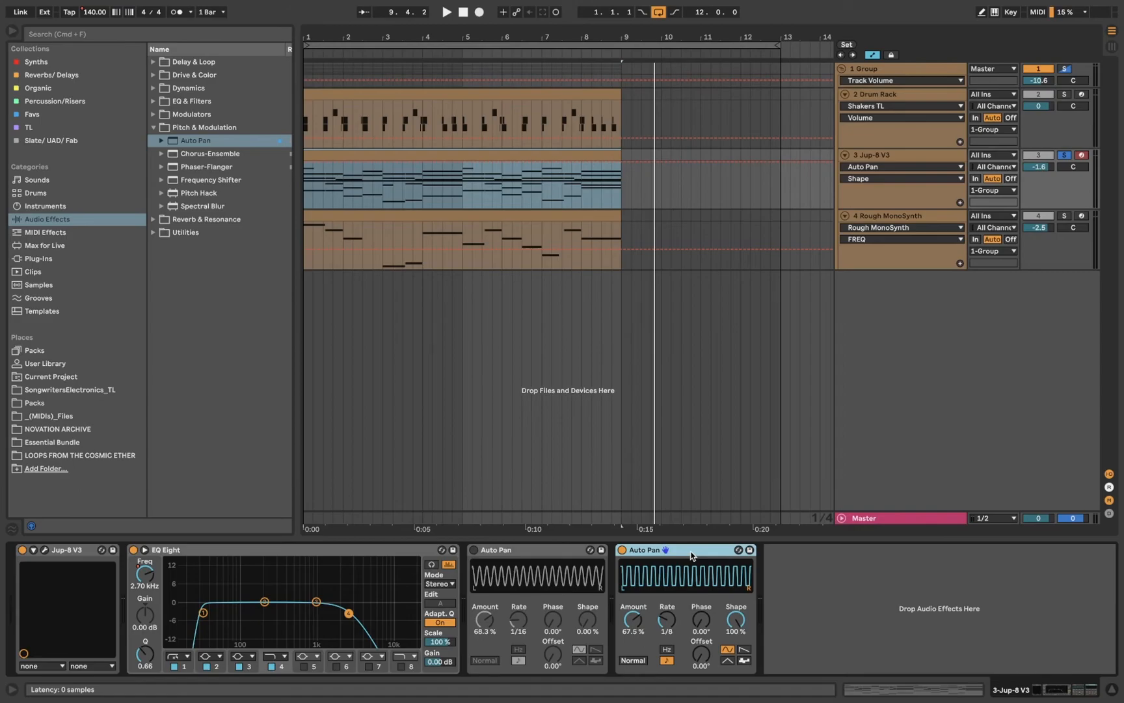
key("Delete")
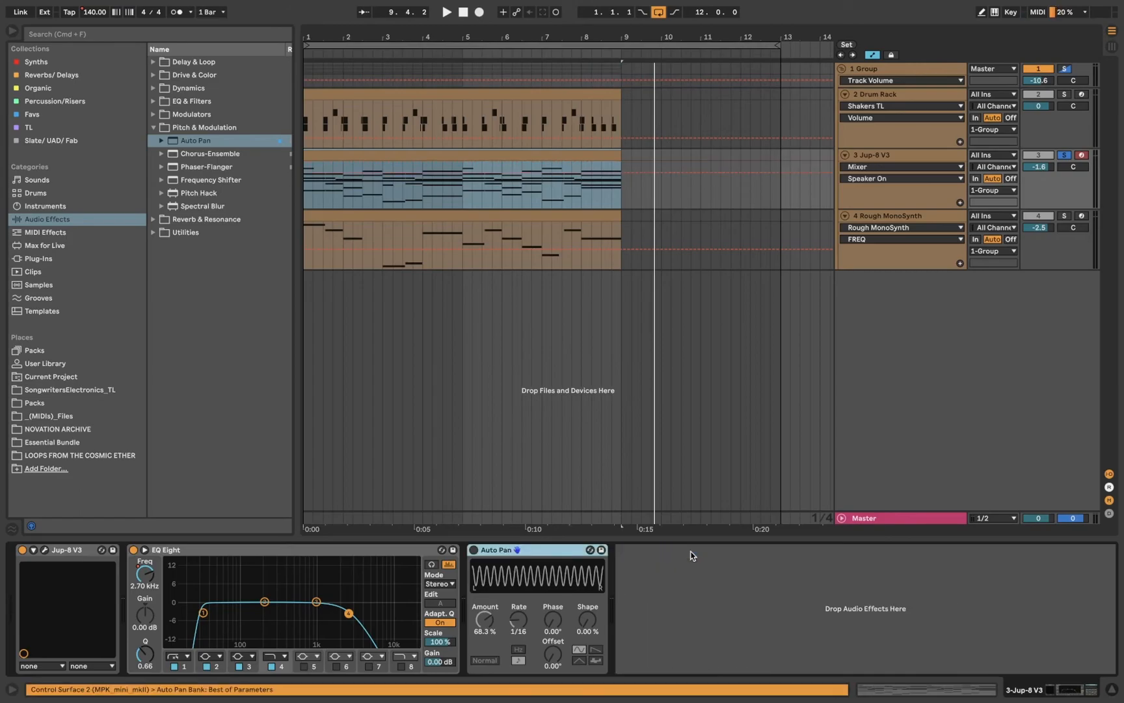
left_click(473, 550)
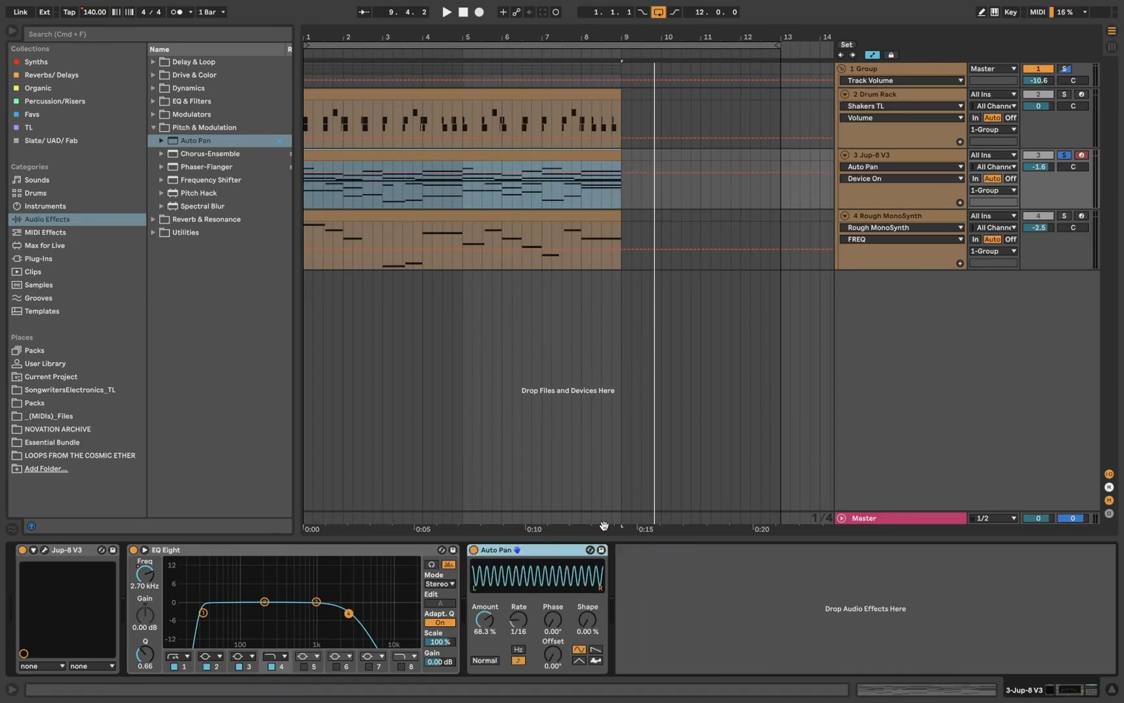
Step: Unsolo the Jup-8 V3 track and show the devices of the Rough MonoSynth track
left_click(1063, 156)
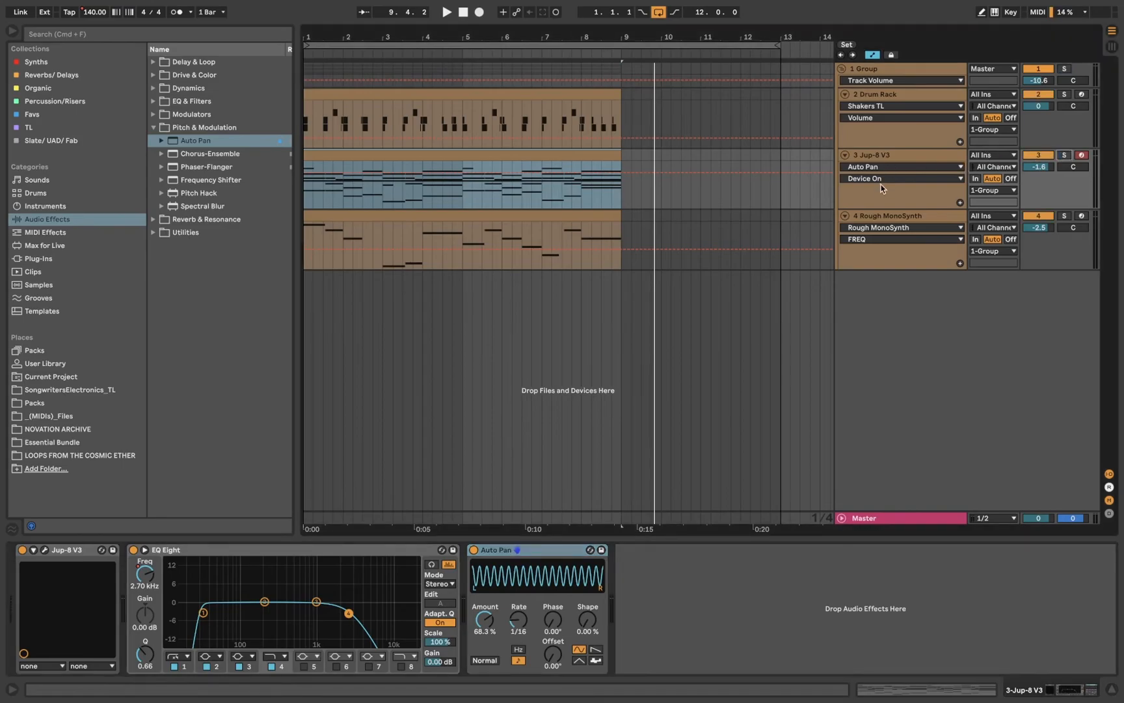
left_click(904, 215)
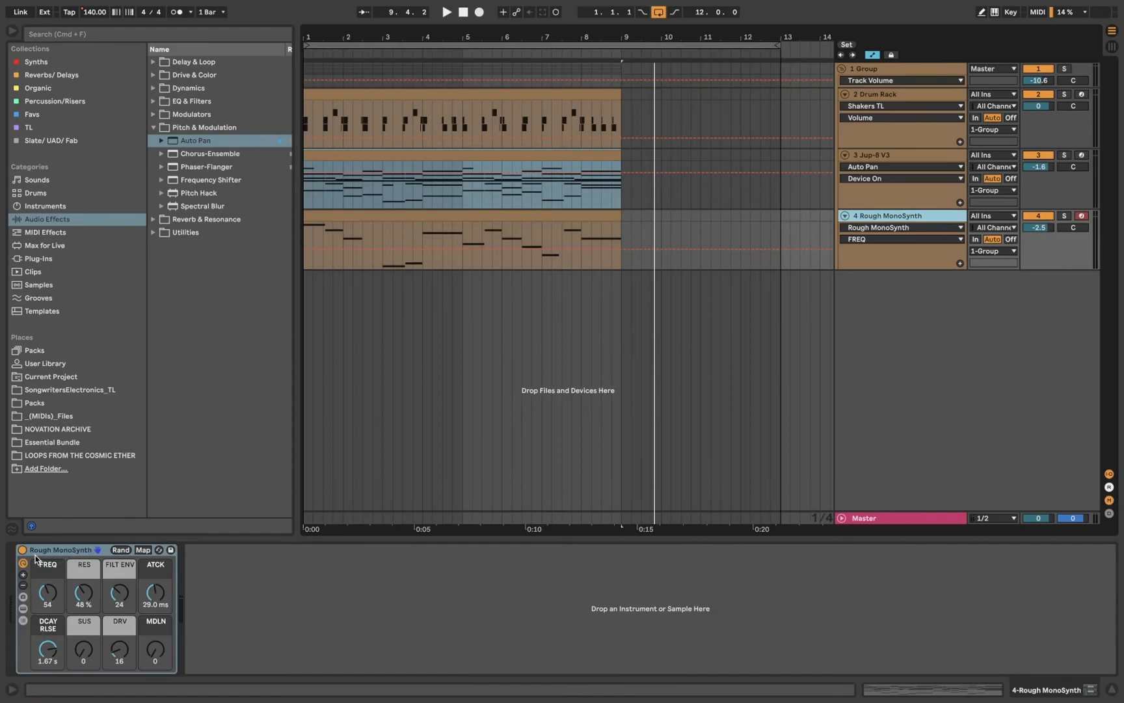
Step: Select the Rough MonoSynth track and open its eight-bar clip to examine the bass notes
left_click(69, 549)
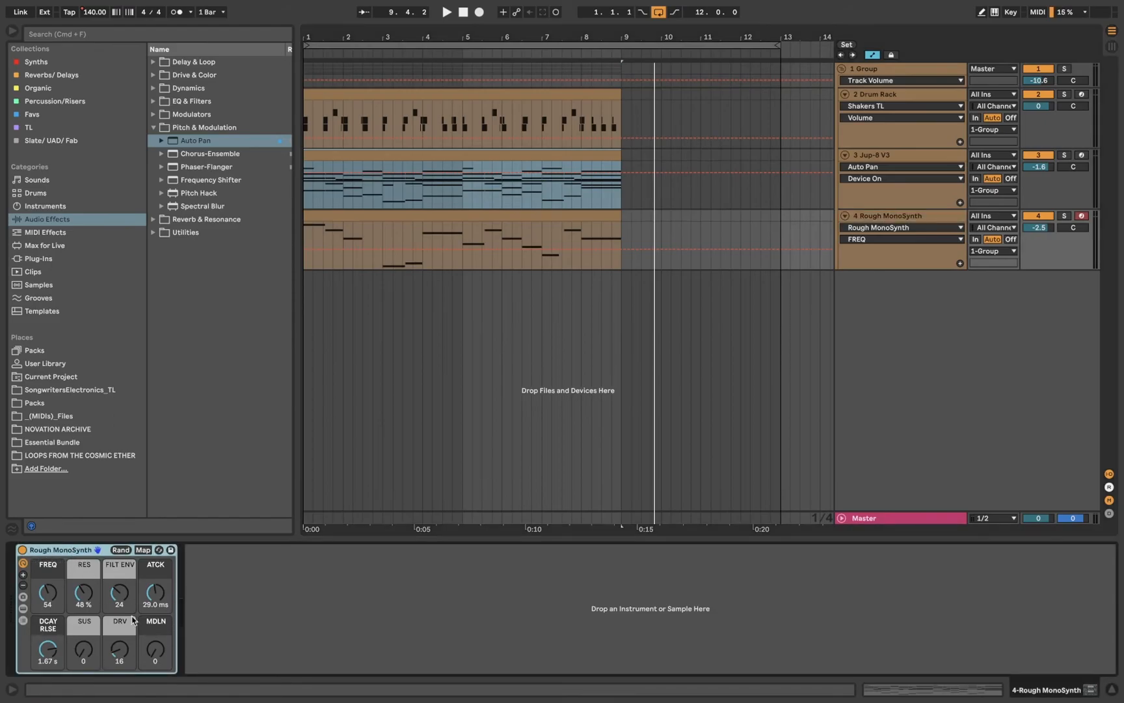
left_click(910, 216)
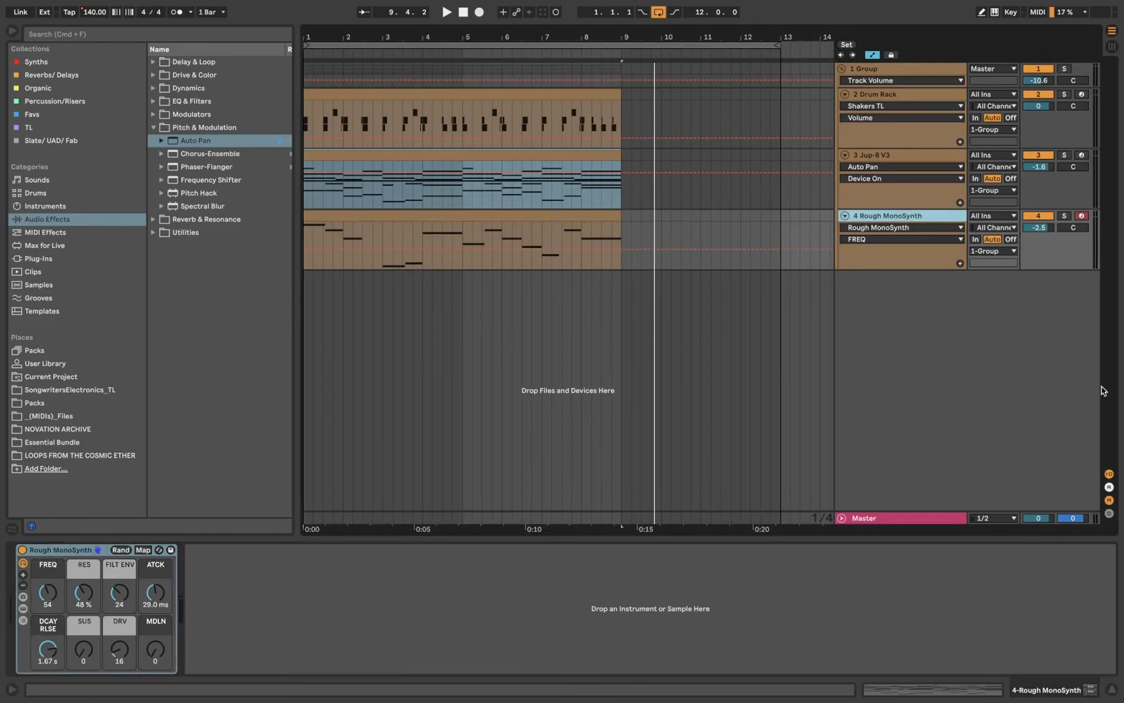
left_click(376, 219)
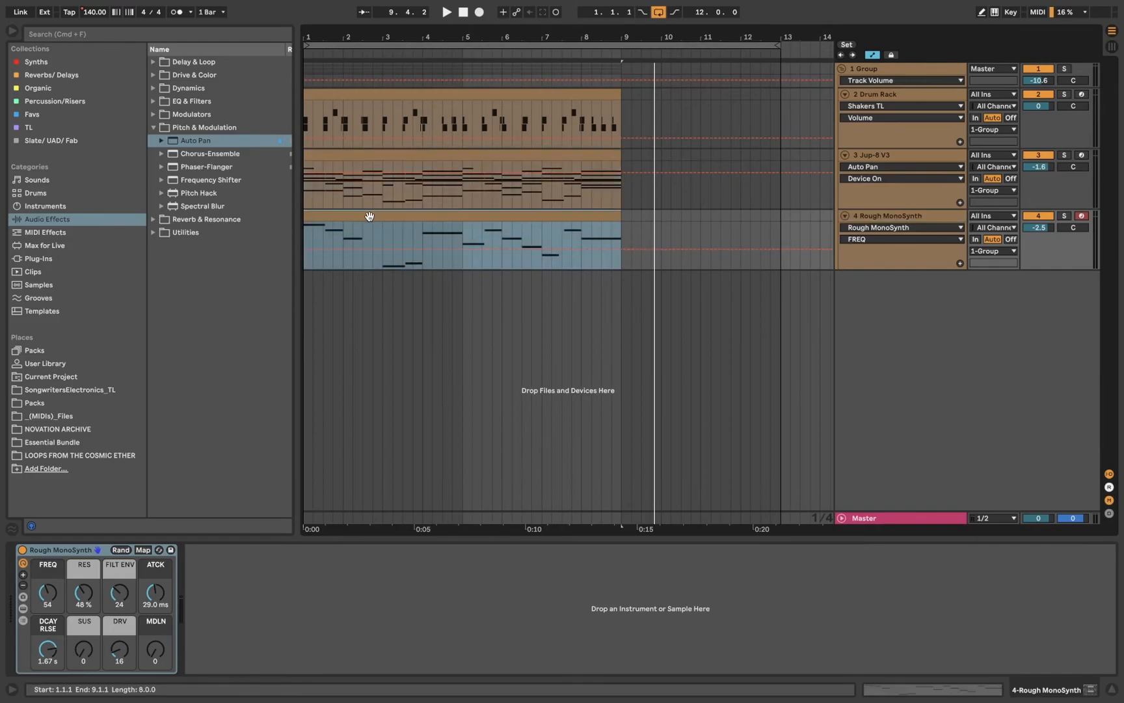
double_click(368, 216)
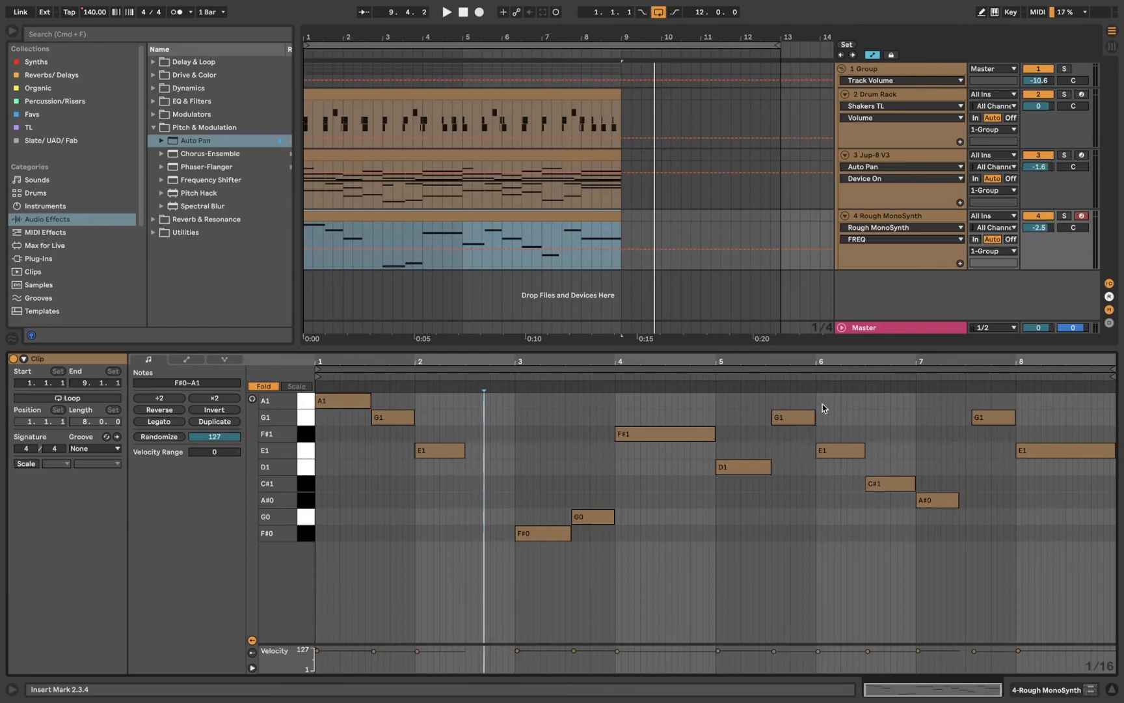
Step: Solo the Rough MonoSynth and Jup-8 V3 tracks and play them together from bar 1
left_click(913, 159)
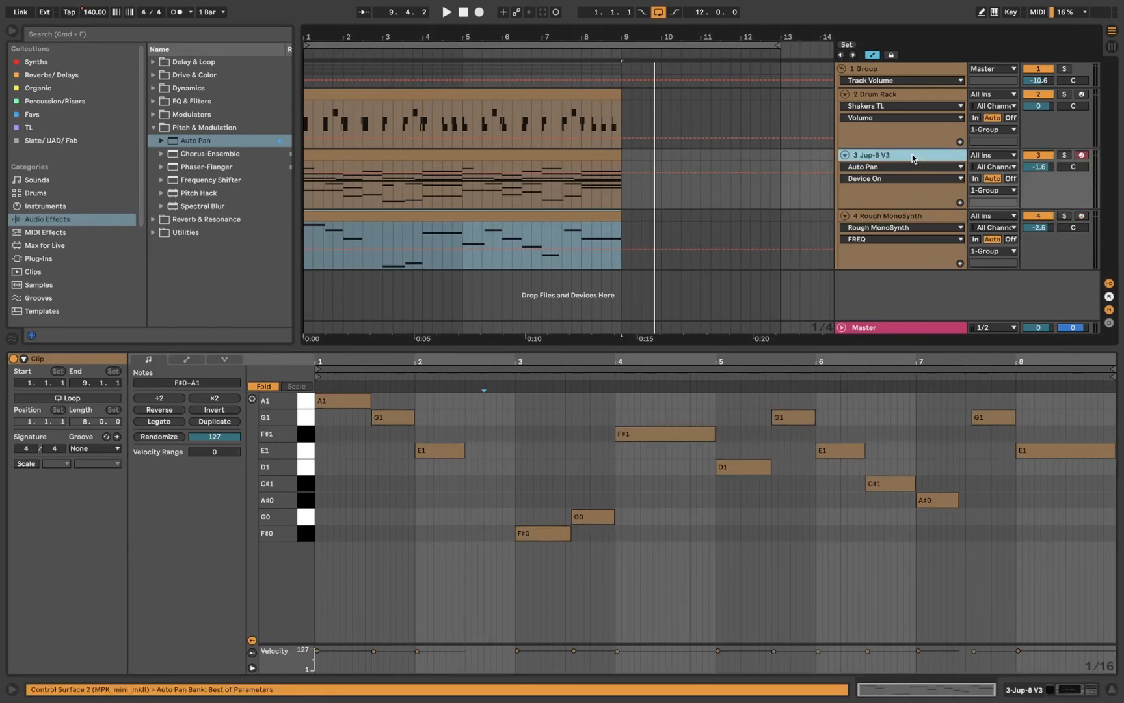
left_click(904, 72)
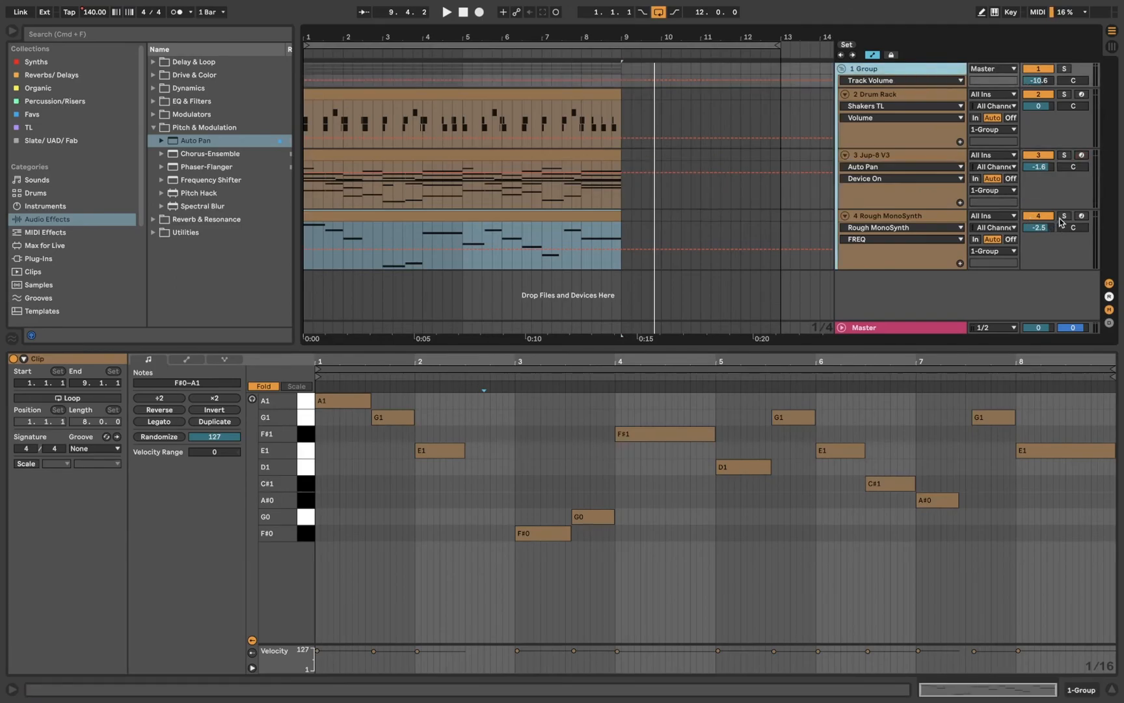
left_click(1065, 216)
left_click(1065, 155)
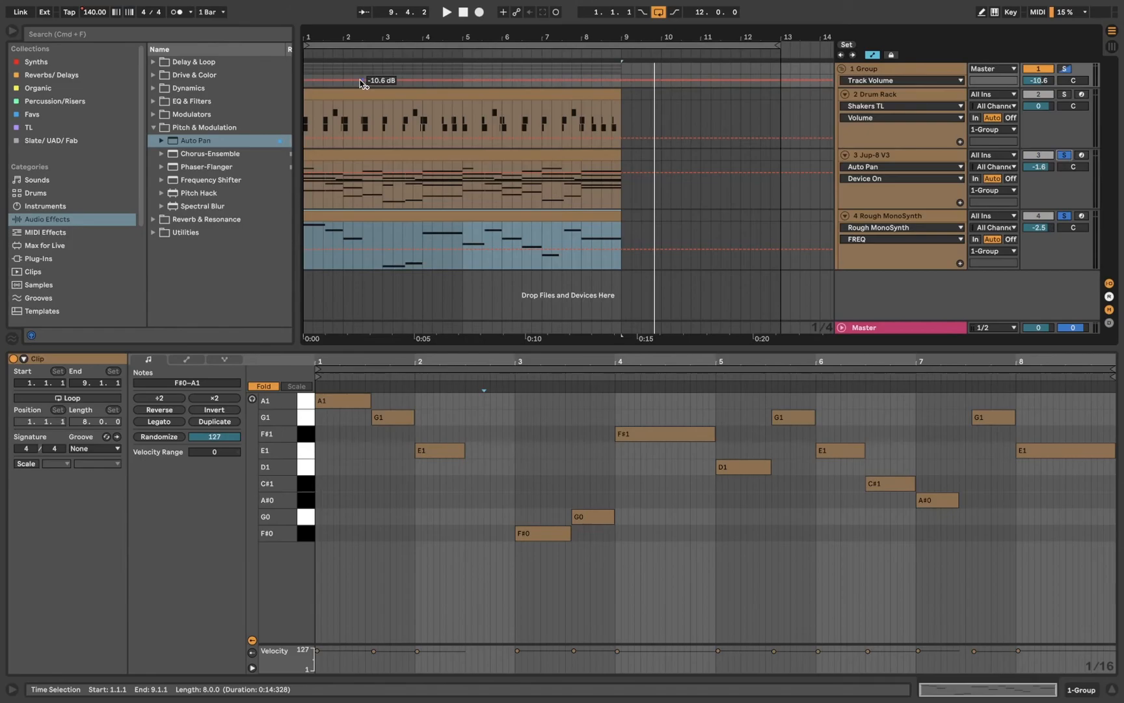
left_click(398, 155)
key("space")
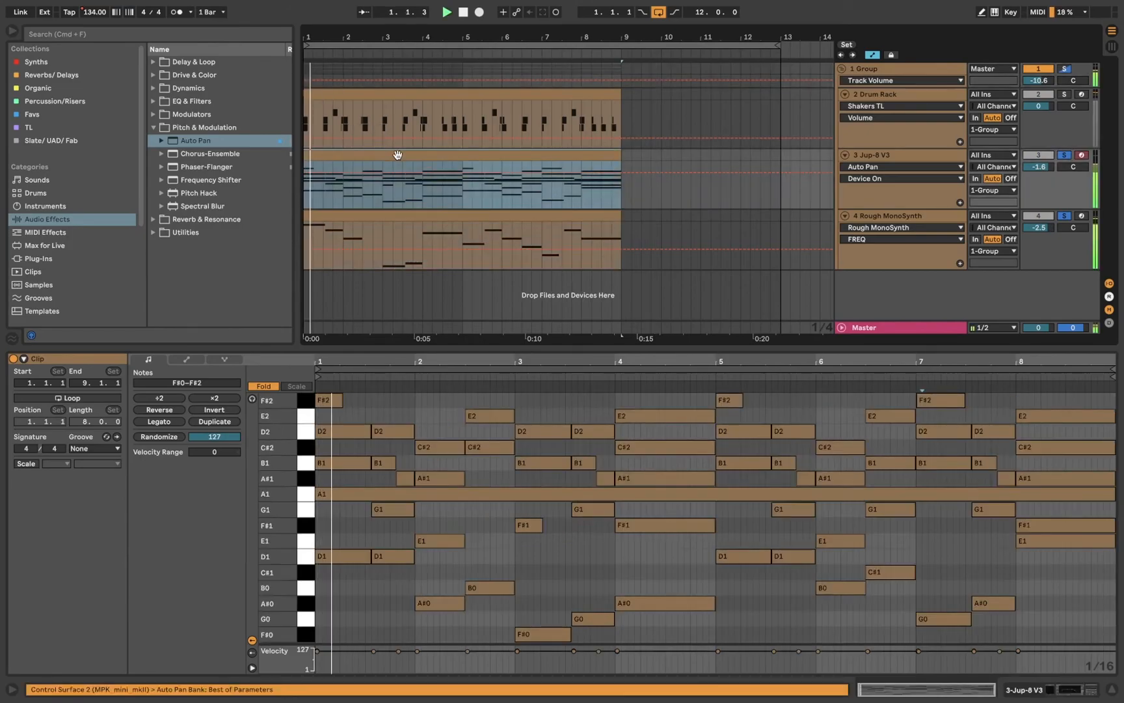
Step: Compare the notes of the Rough MonoSynth clip with those of the Jup-8 V3 clip
left_click(382, 215)
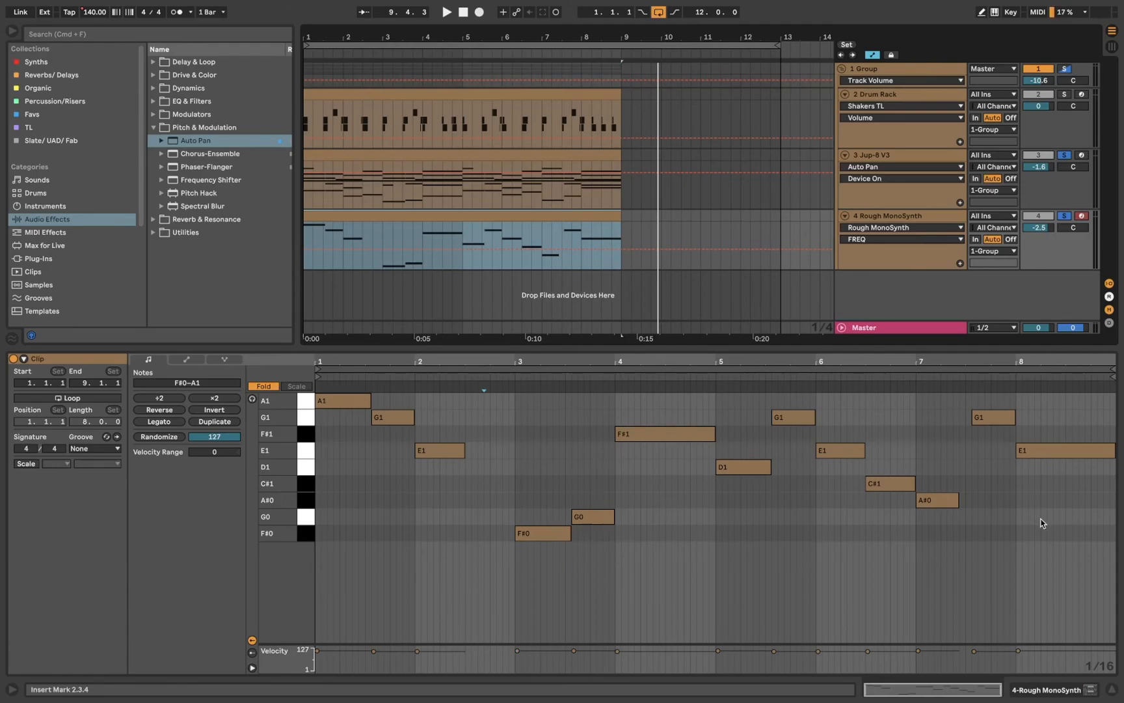
left_click(469, 155)
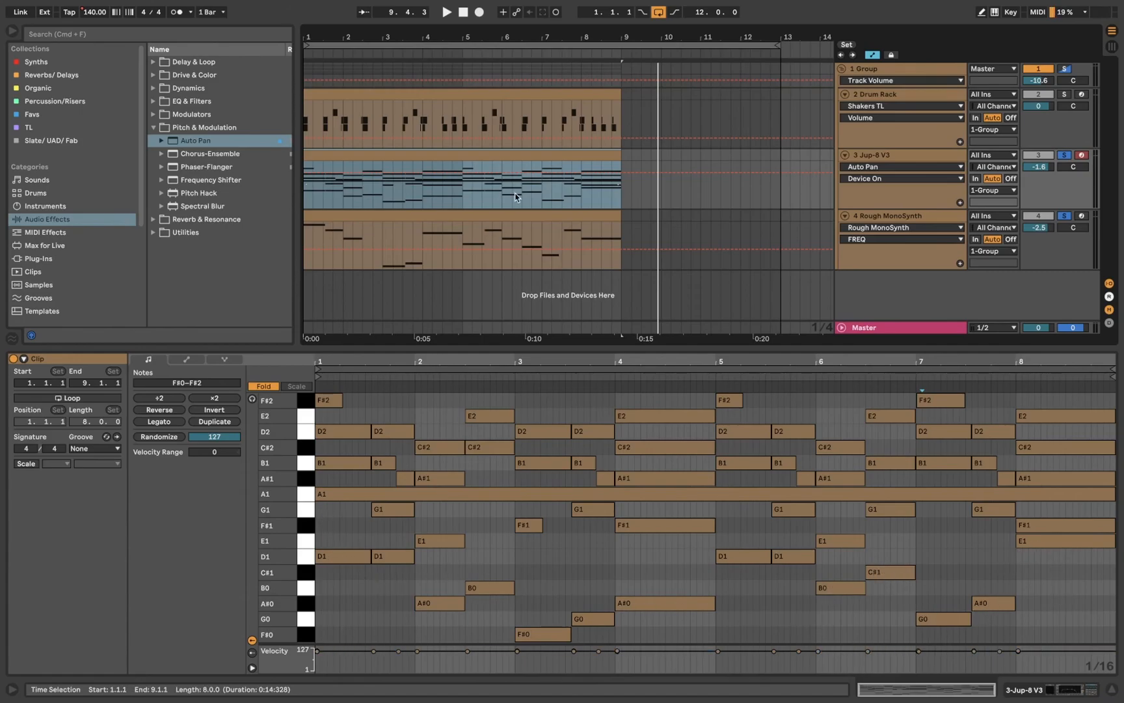
left_click(491, 233)
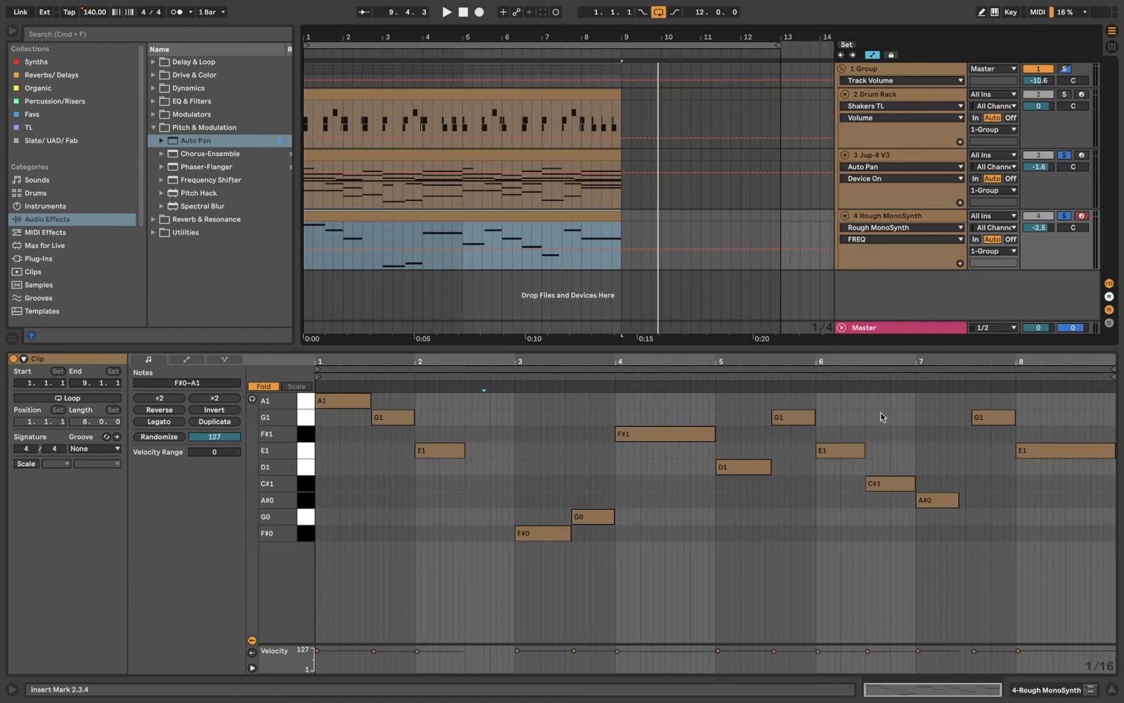
left_click(445, 160)
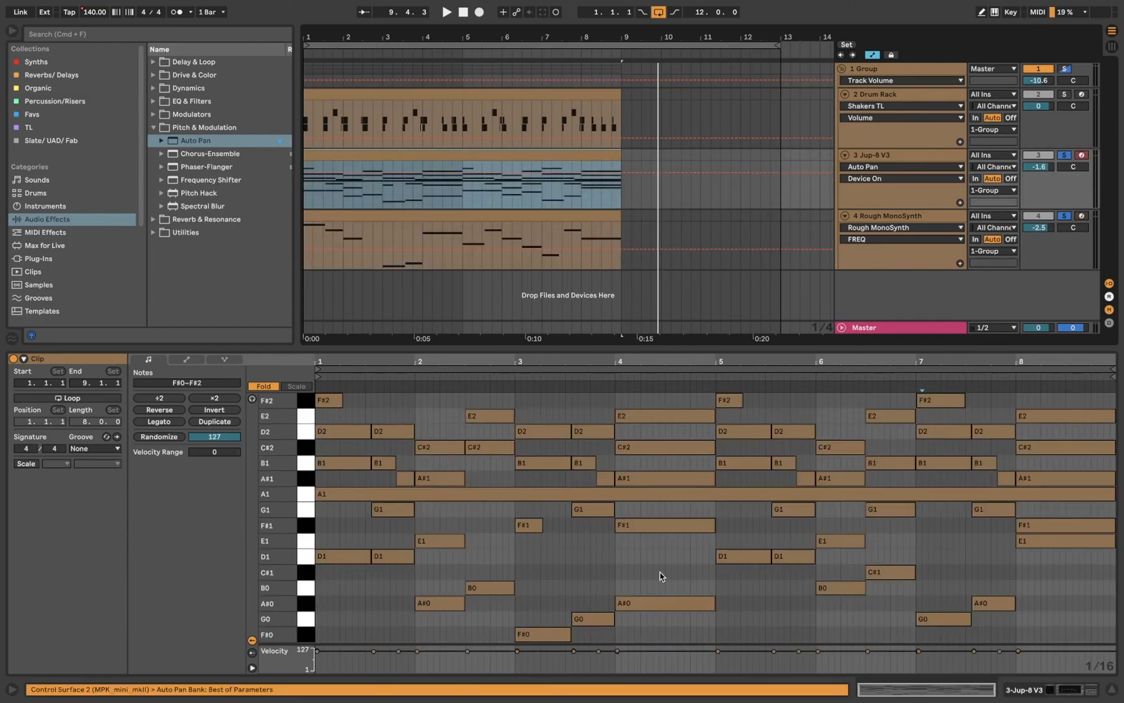
Step: Turn on note preview for the Jup-8 V3 clip and audition its chords across bars 2 to 4
key("space")
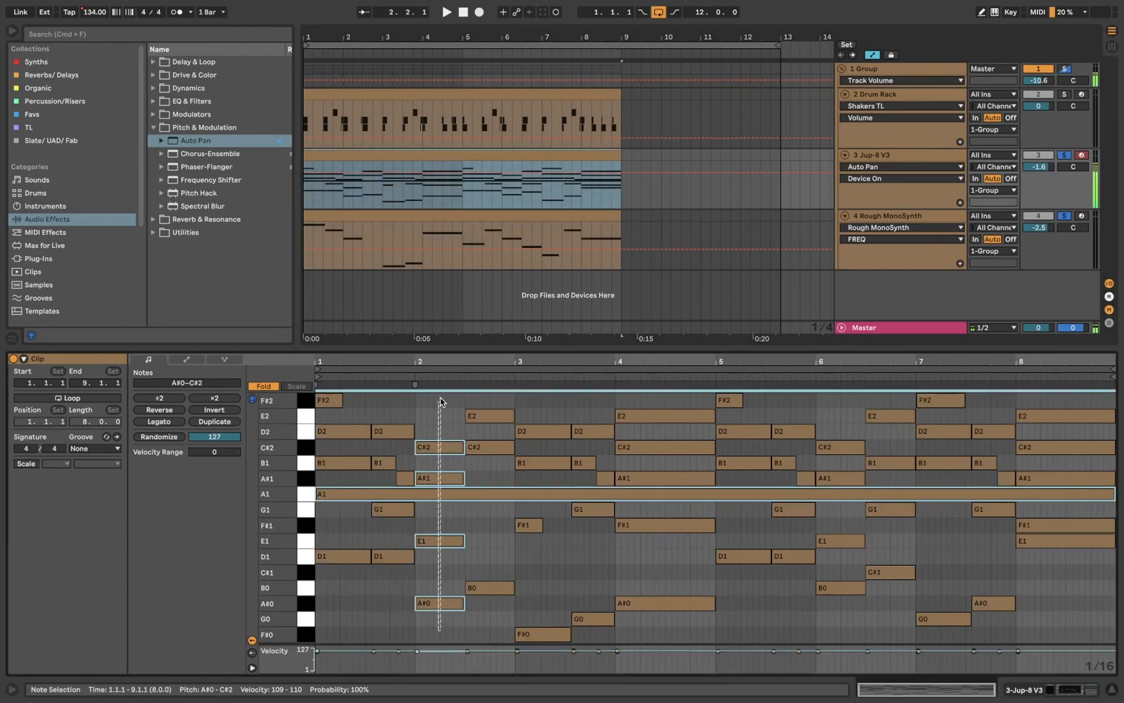
left_click_drag(490, 615, 470, 407)
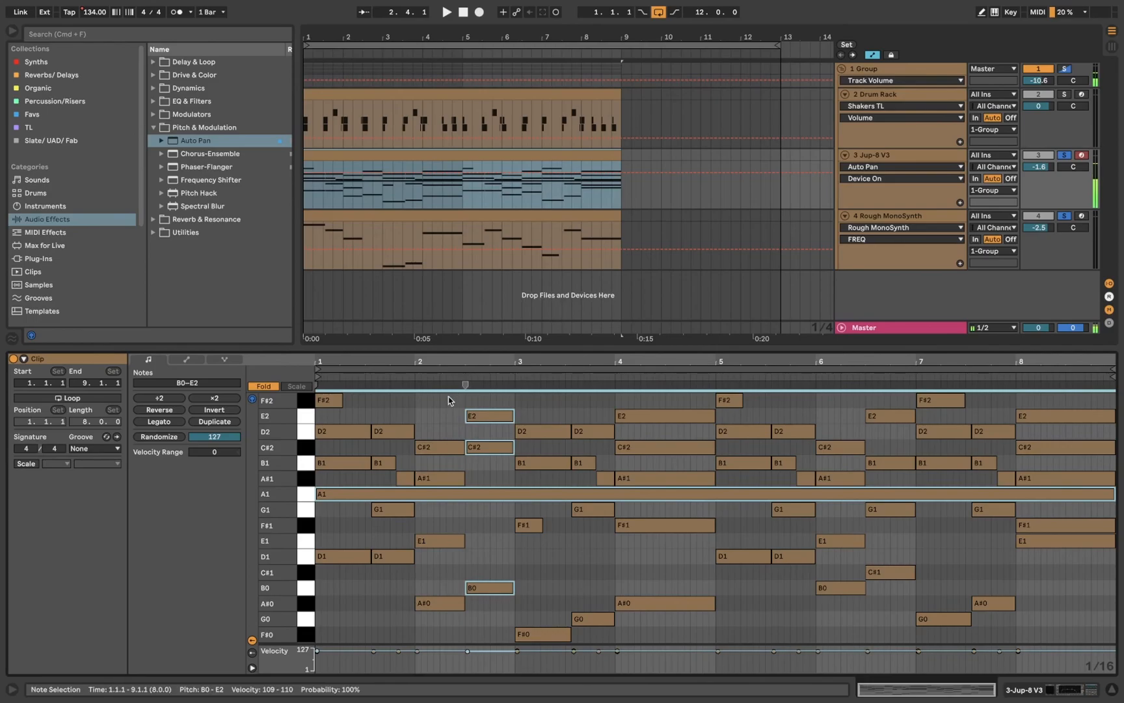
left_click_drag(511, 637, 583, 636)
left_click_drag(652, 622, 654, 389)
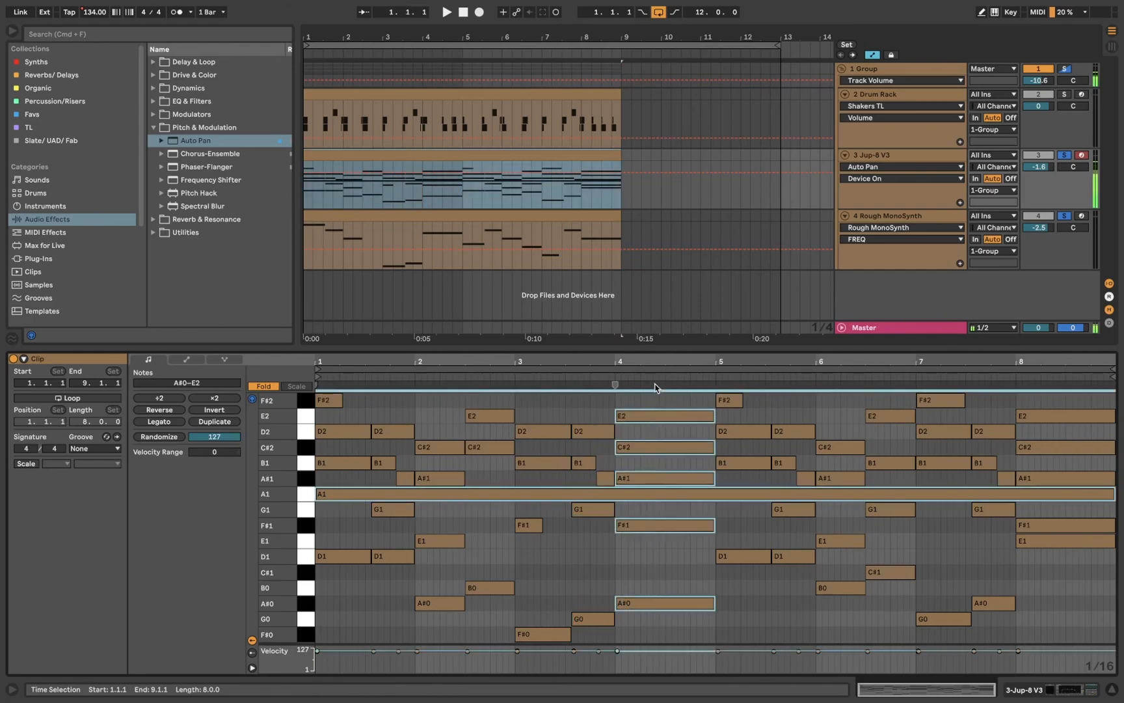
left_click(559, 572)
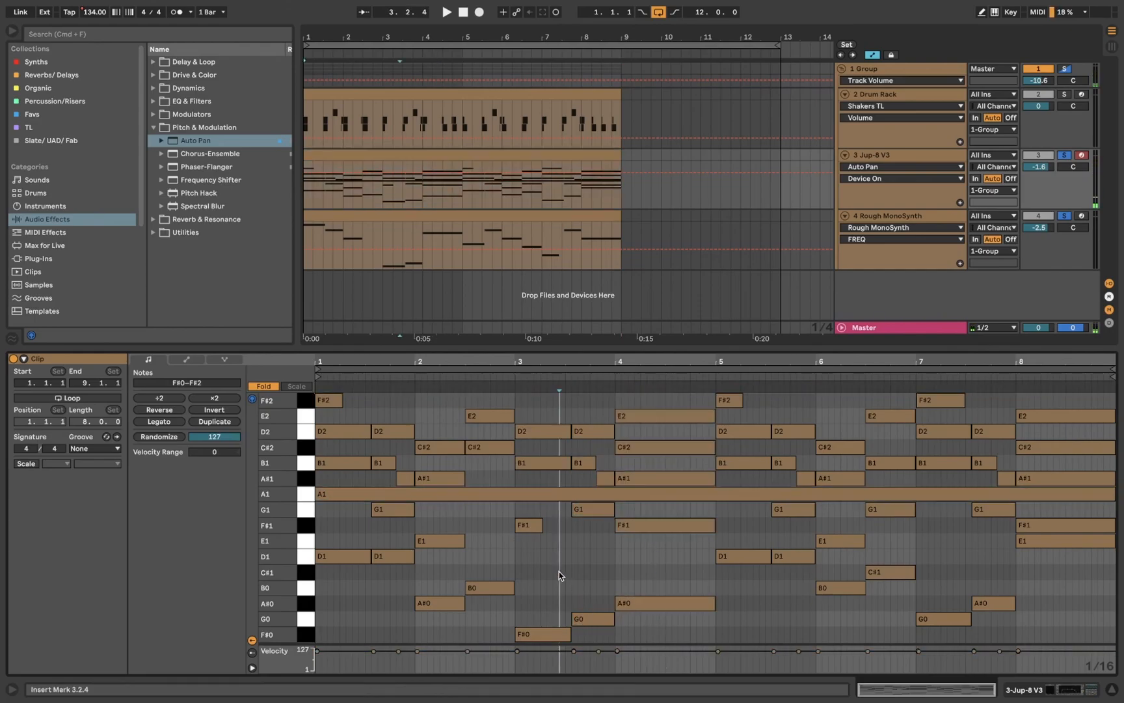
Step: Select the sustained A1 note in the Jup-8 V3 clip, audition it with the chords at bars 4 and 5, and clear the selection
left_click(303, 499)
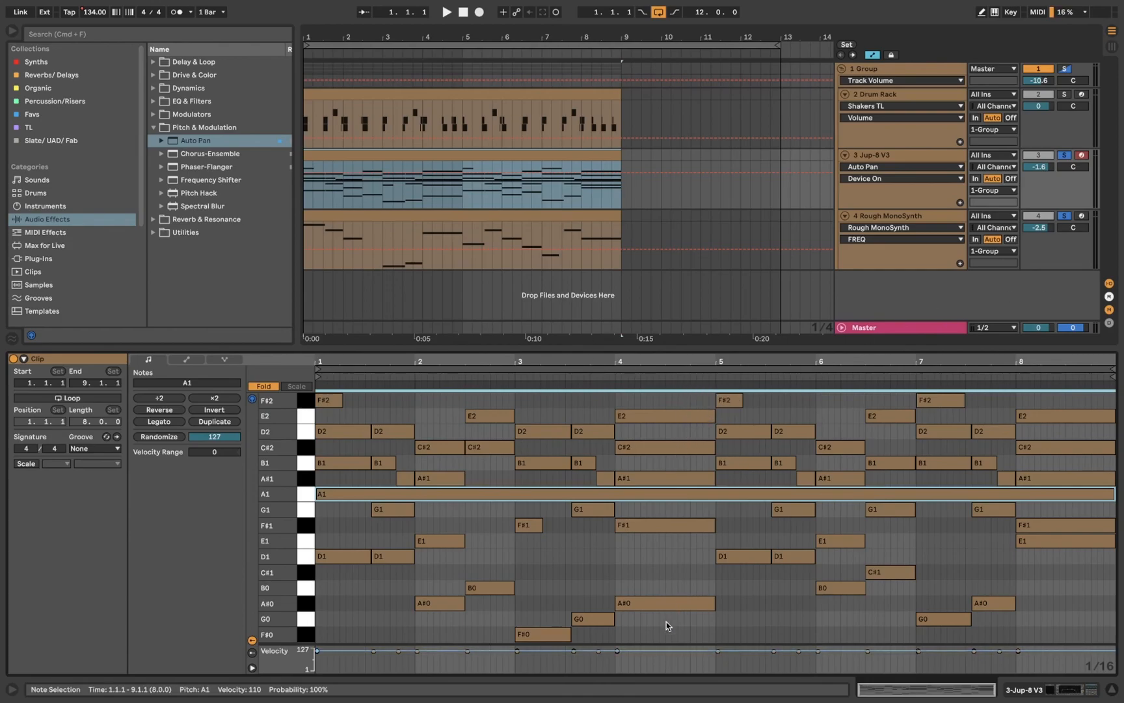
left_click_drag(659, 620, 660, 410)
left_click_drag(753, 608, 734, 398)
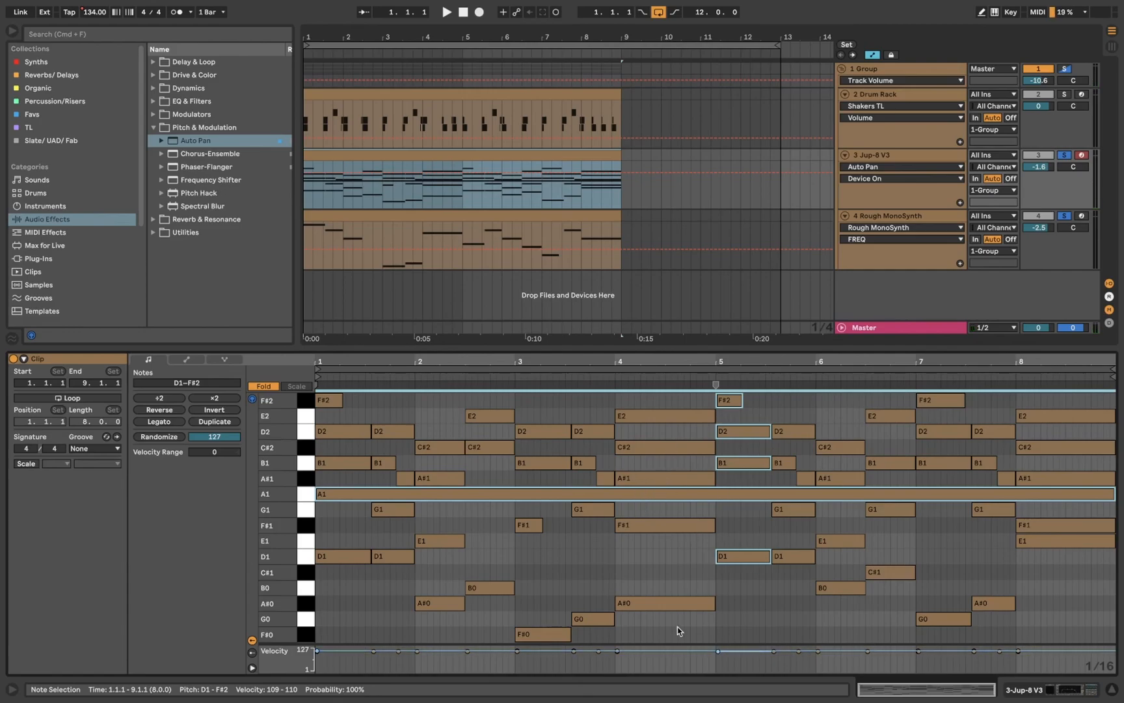
left_click_drag(667, 615, 667, 413)
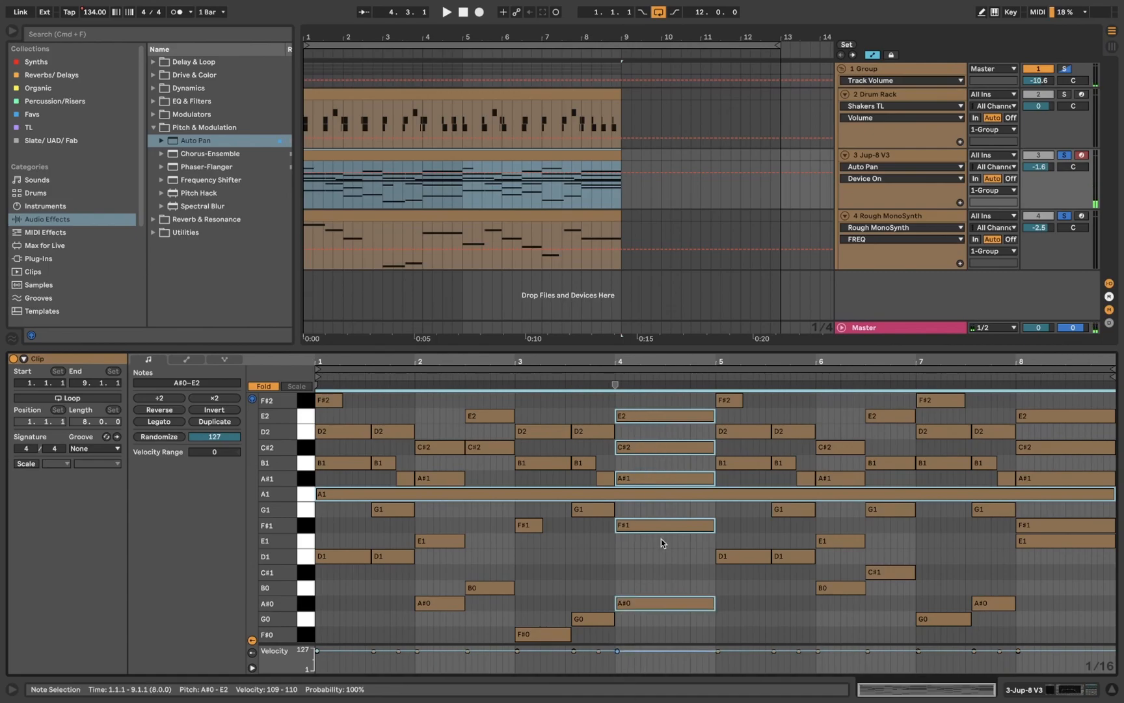
left_click(561, 540)
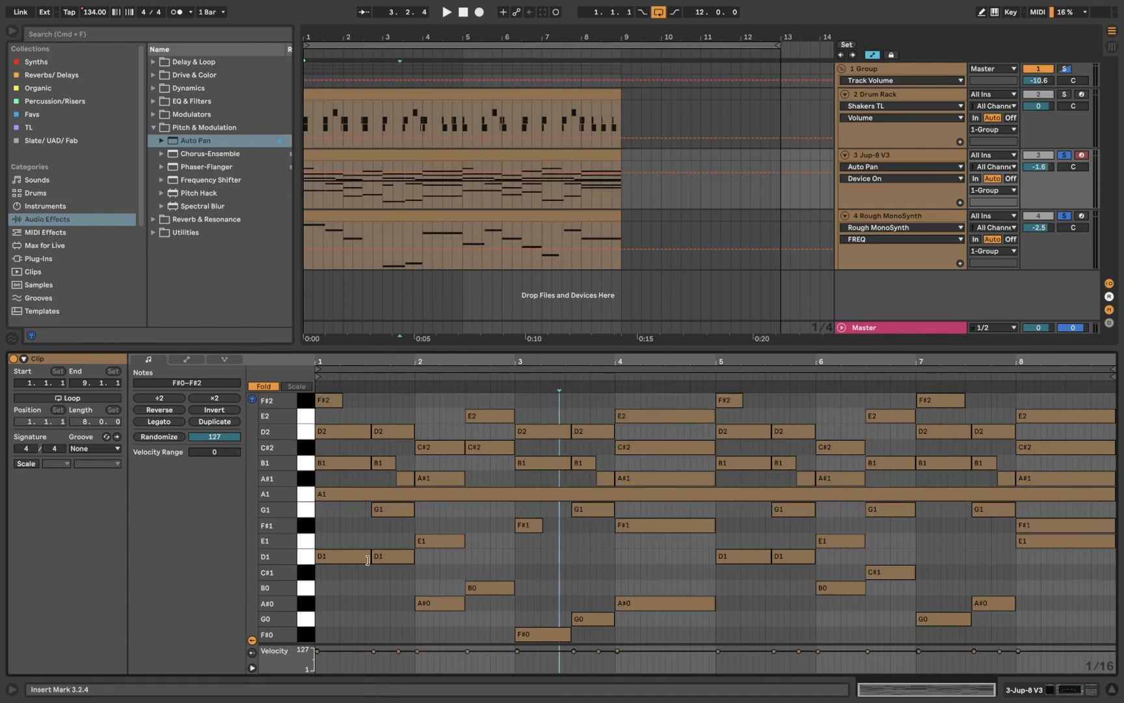